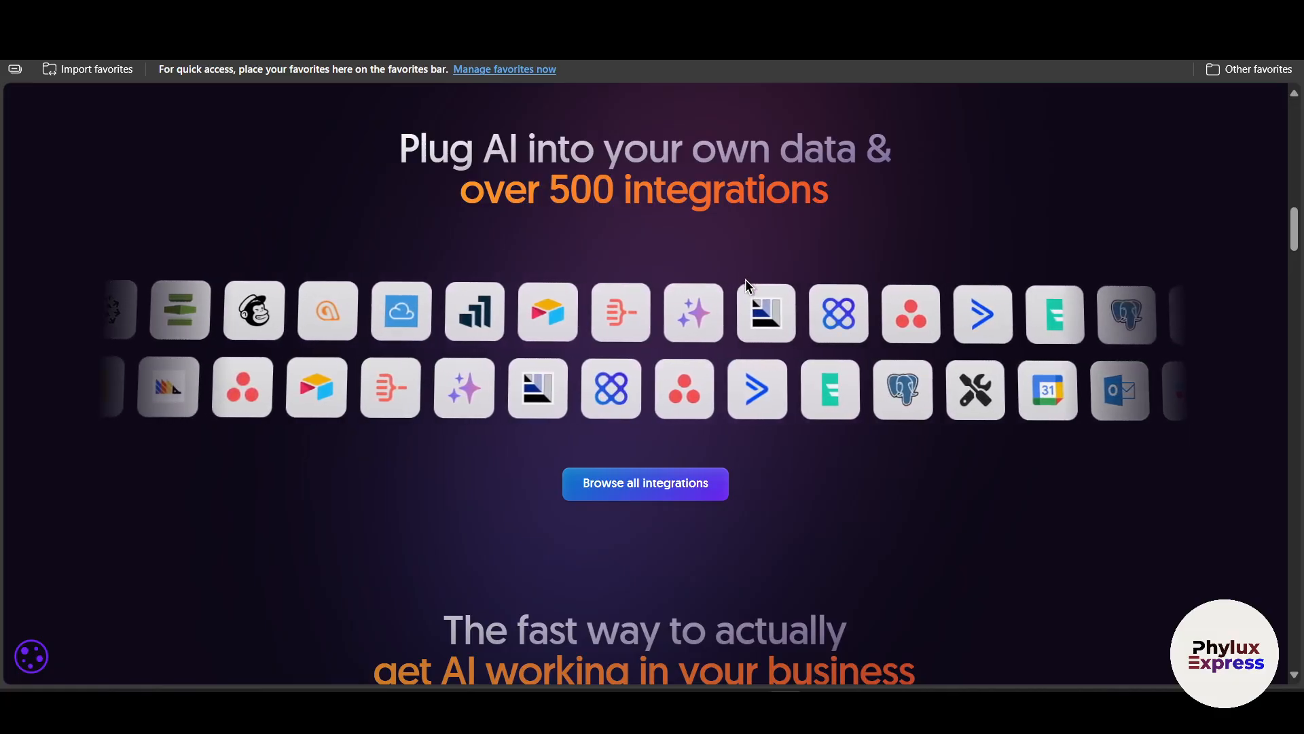
{"action": "scroll", "coordinate": [745, 279], "scroll_direction": "up", "scroll_amount": 7}
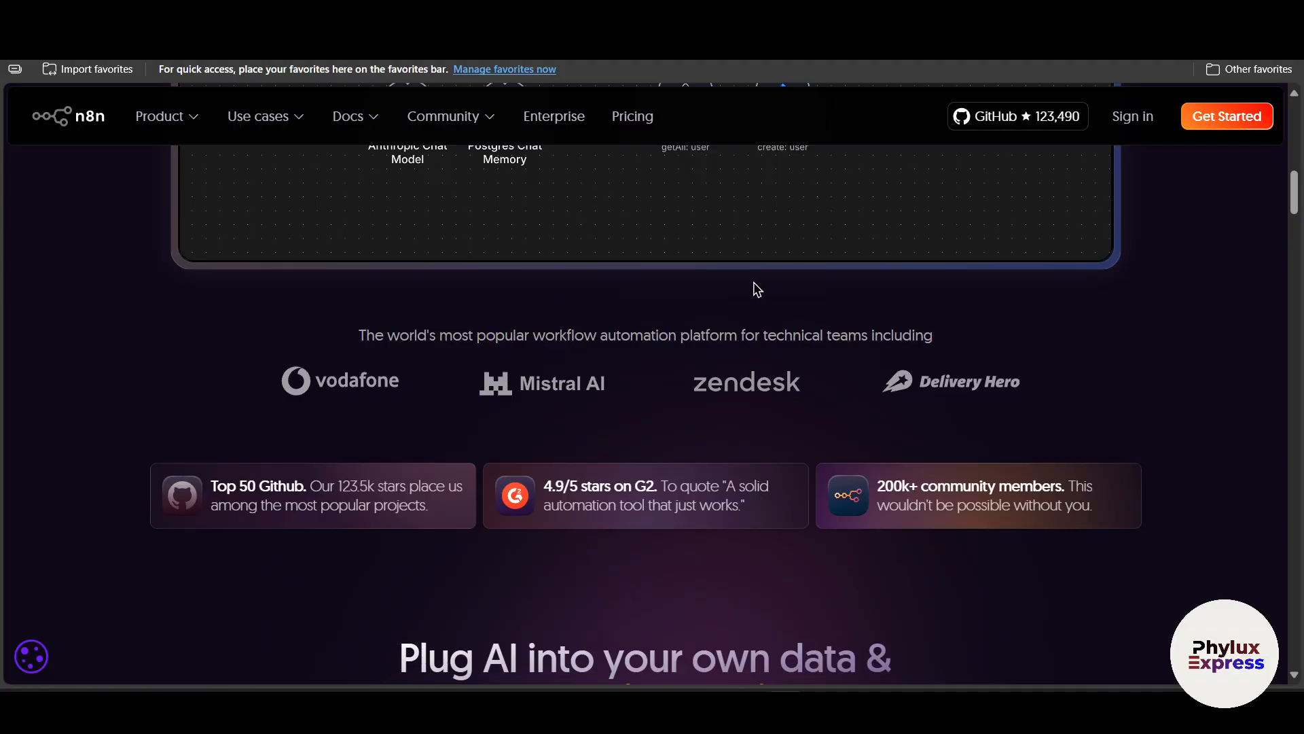
{"action": "scroll", "coordinate": [758, 290], "scroll_direction": "up", "scroll_amount": 5}
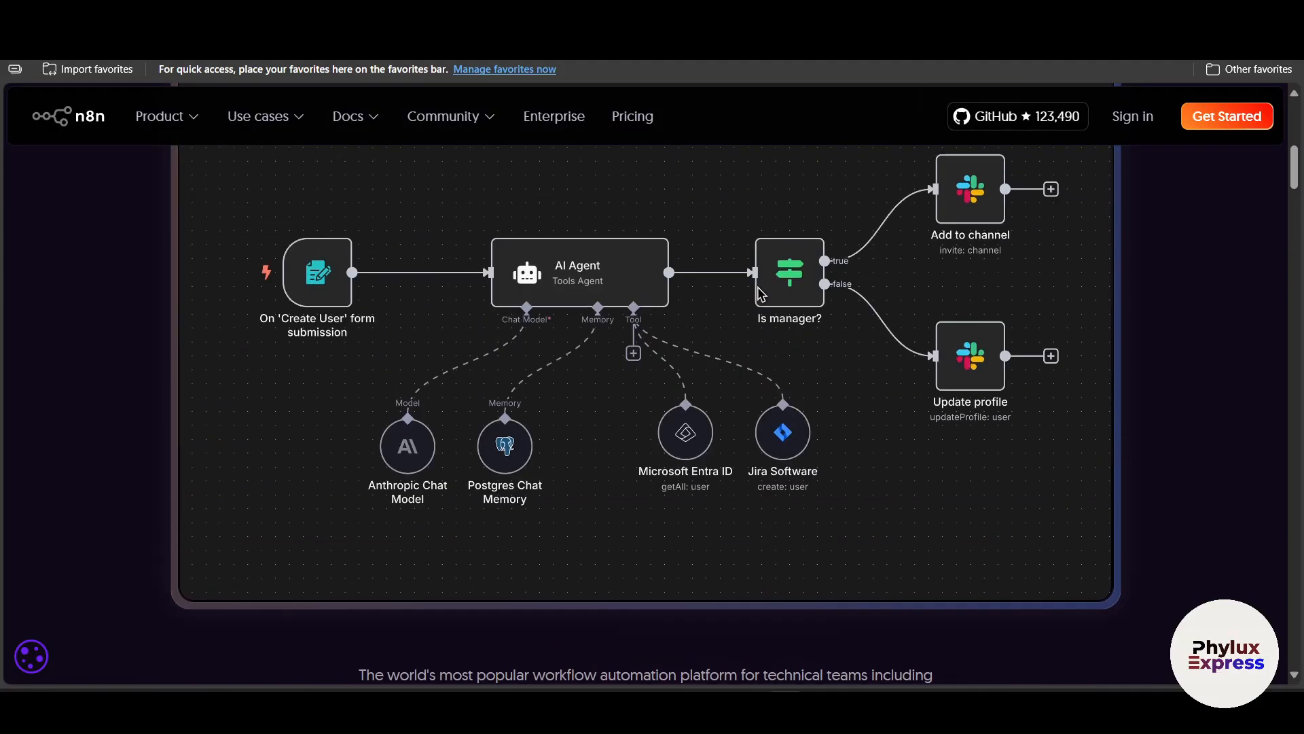
{"action": "scroll", "coordinate": [773, 291], "scroll_direction": "up", "scroll_amount": 6}
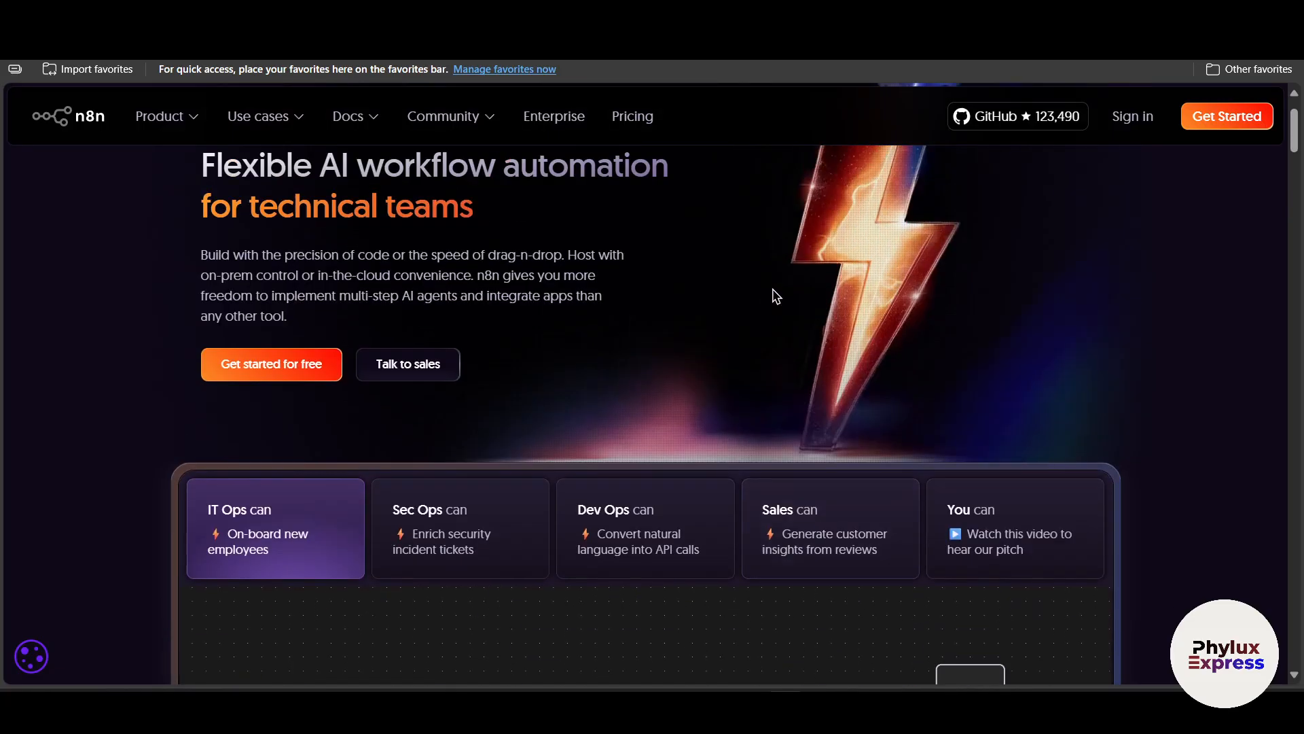
{"action": "key", "text": "ctrl+Tab"}
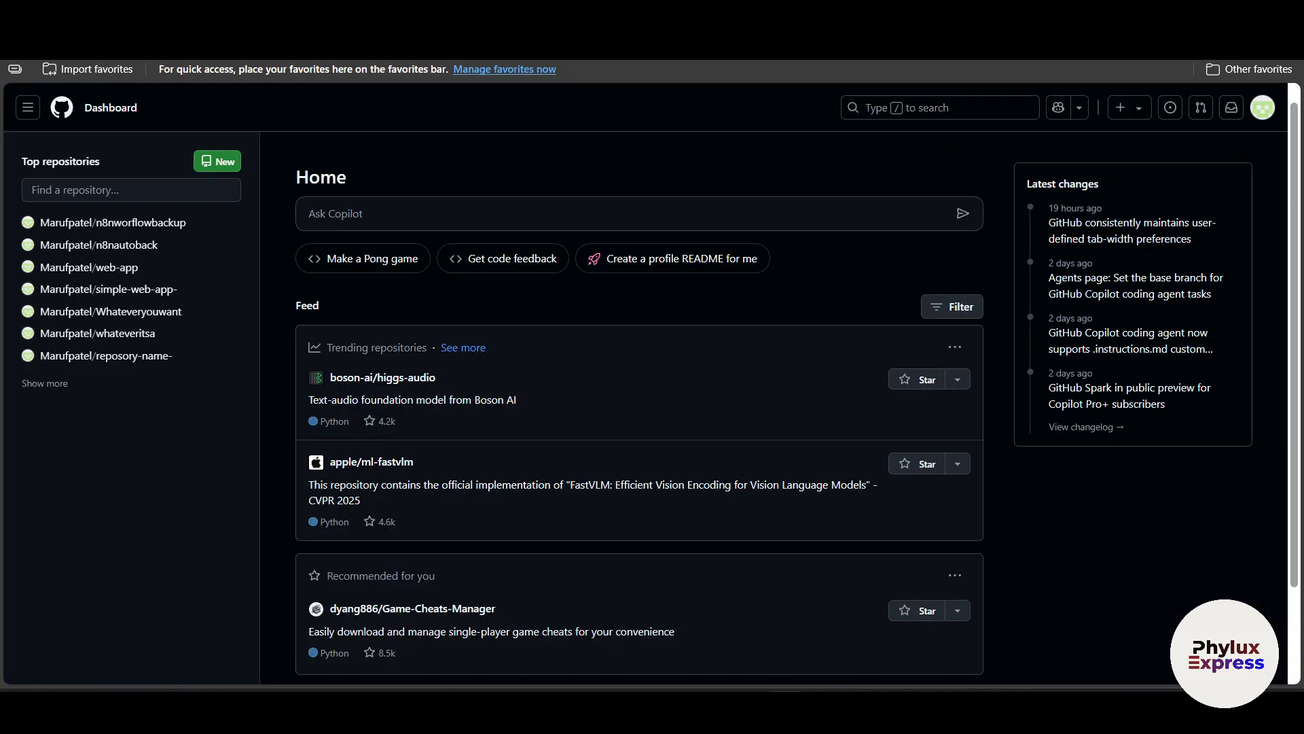
{"action": "key", "text": "ctrl+Tab"}
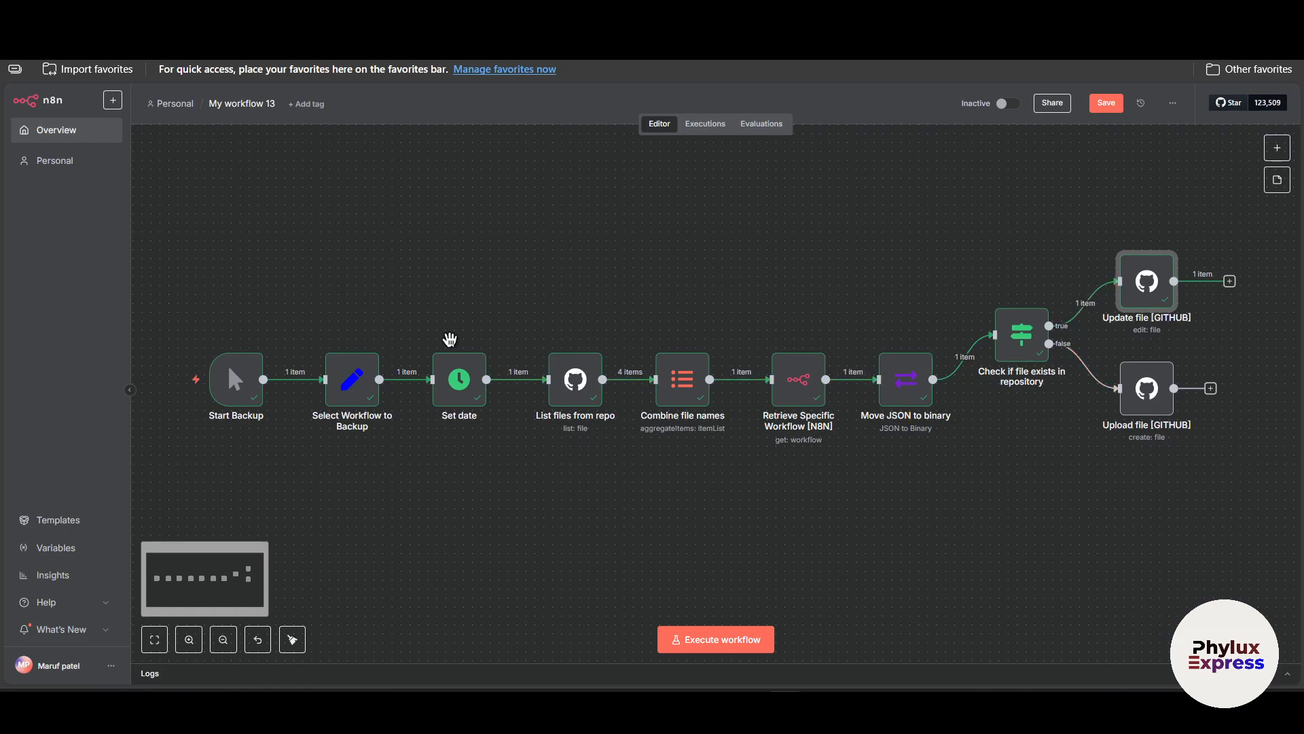
Open the Select Workflow to Backup node to review its workflow ID setting.
{"action": "mouse_move", "coordinate": [262, 406]}
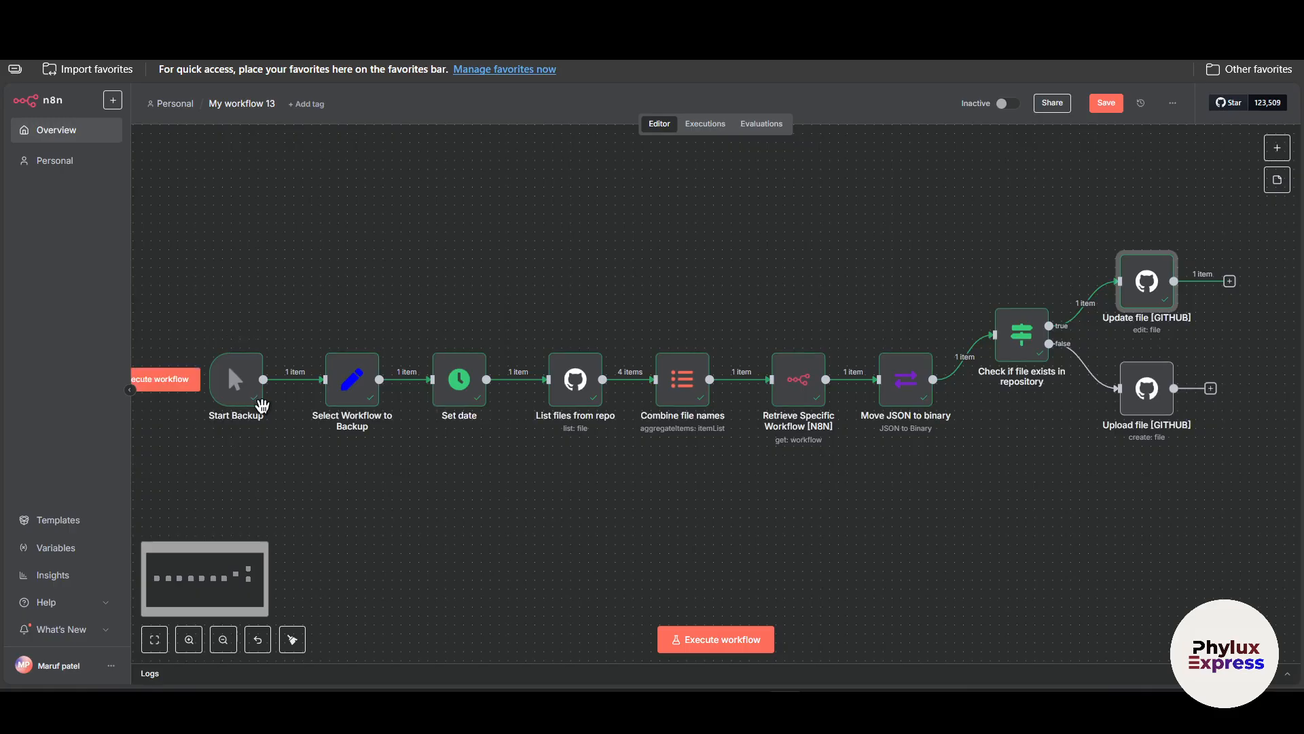
{"action": "scroll", "coordinate": [258, 404], "scroll_direction": "left", "scroll_amount": 3}
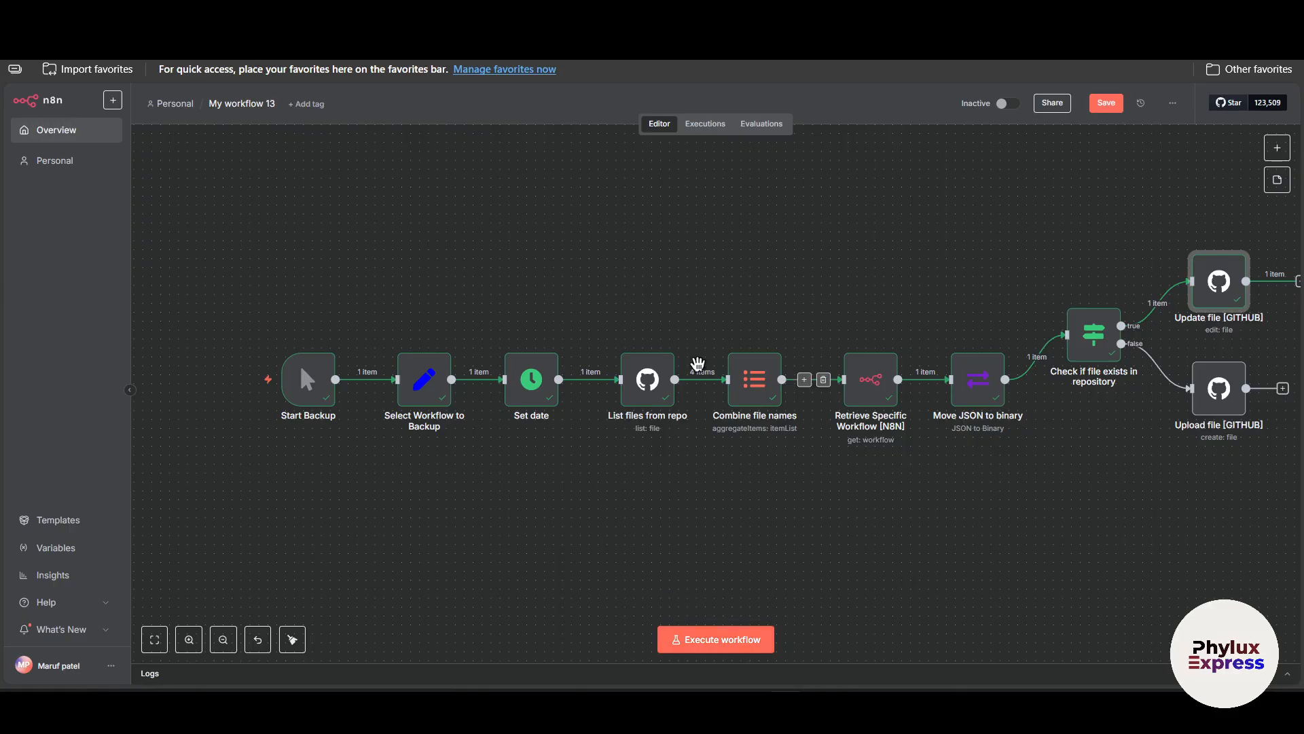
{"action": "mouse_move", "coordinate": [329, 367]}
{"action": "mouse_move", "coordinate": [327, 403]}
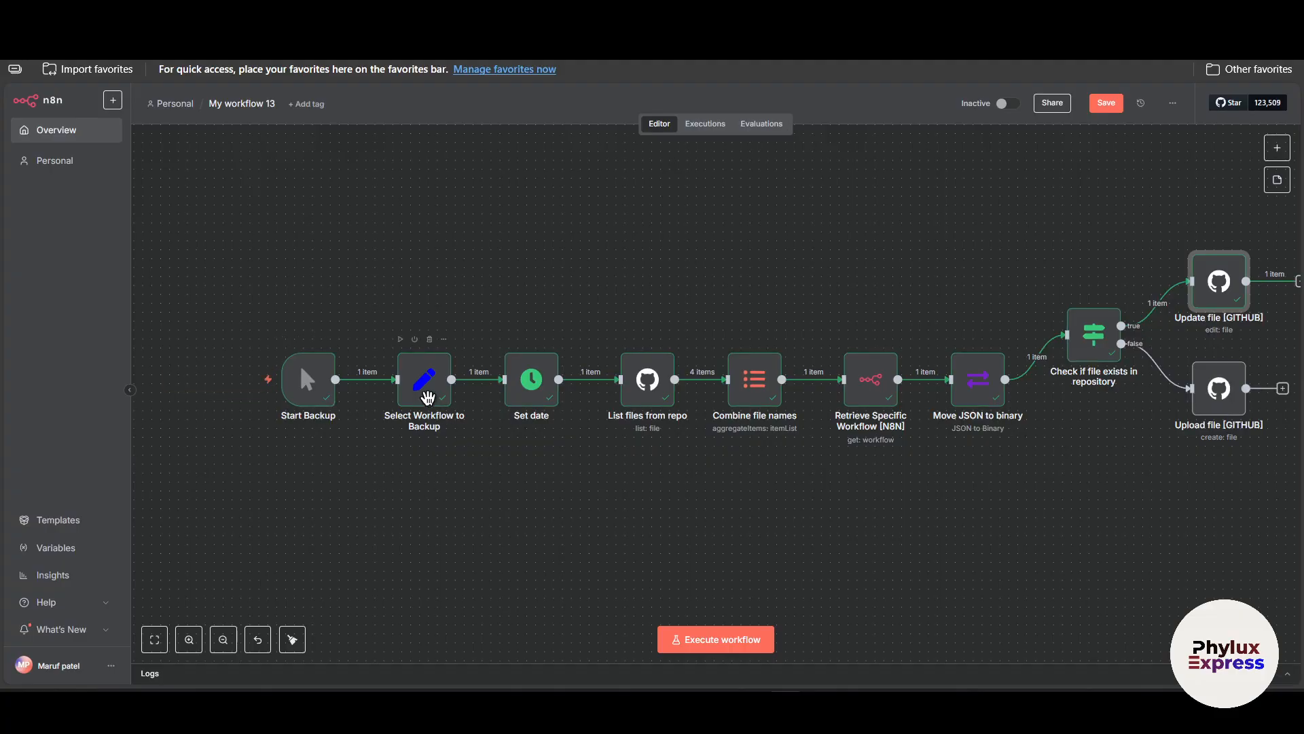
{"action": "left_click", "coordinate": [423, 389]}
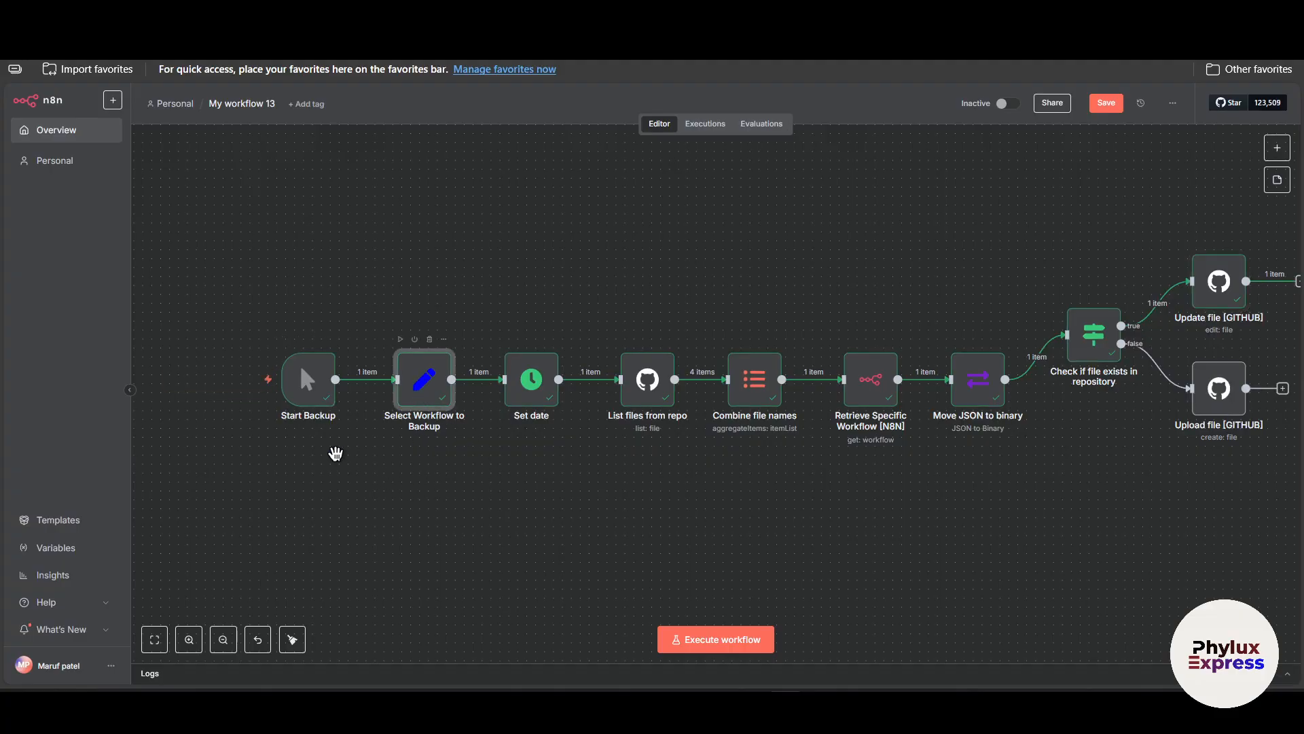
{"action": "key", "text": "Return"}
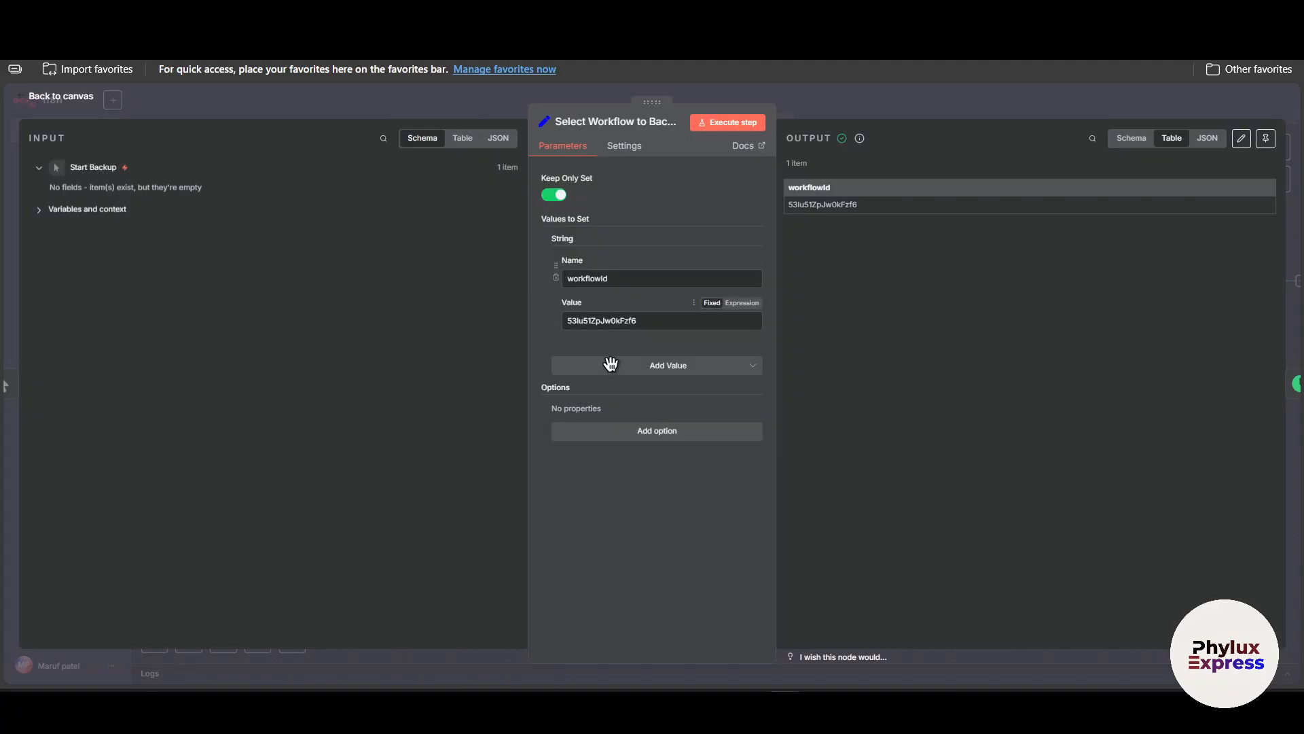
{"action": "left_click", "coordinate": [854, 90]}
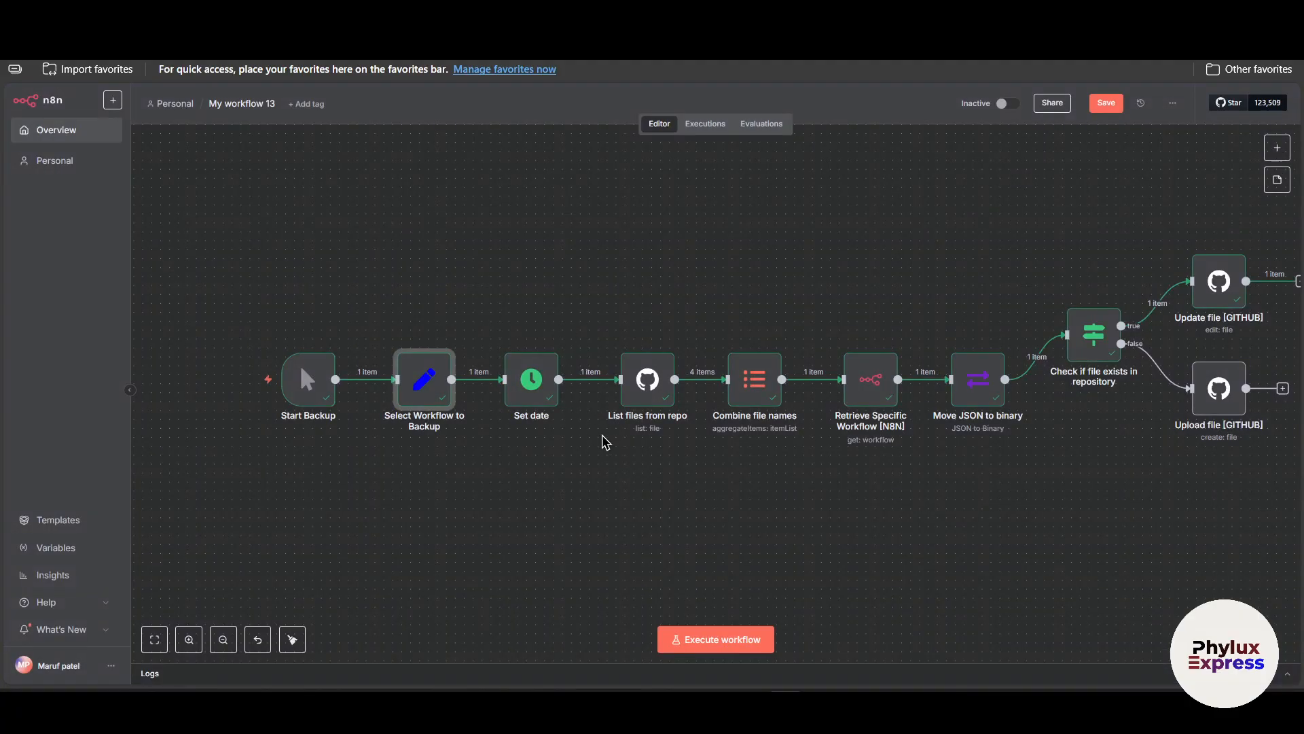
Review the settings of the Set date, List files from repo, Combine file names and Retrieve Specific Workflow nodes.
{"action": "double_click", "coordinate": [511, 370]}
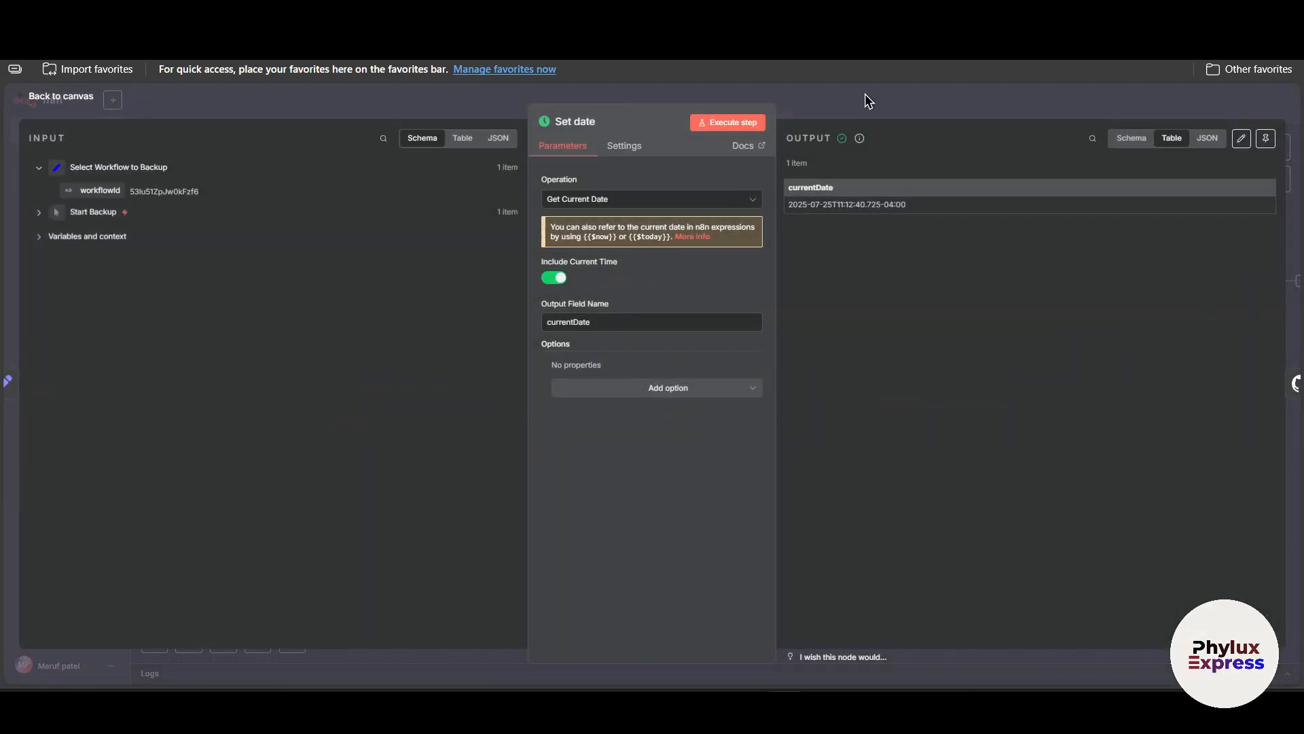
{"action": "left_click", "coordinate": [867, 98]}
{"action": "double_click", "coordinate": [639, 379]}
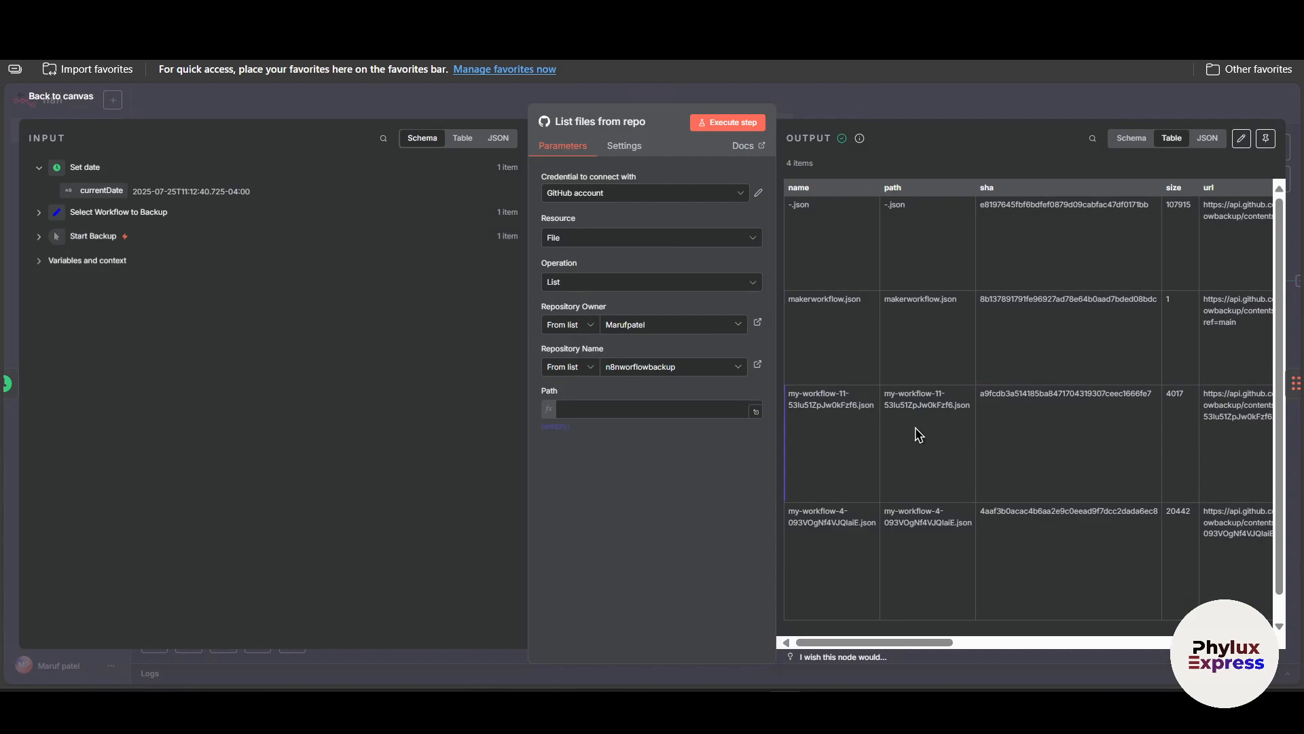
{"action": "scroll", "coordinate": [917, 431], "scroll_direction": "down", "scroll_amount": 1}
{"action": "left_click", "coordinate": [925, 111]}
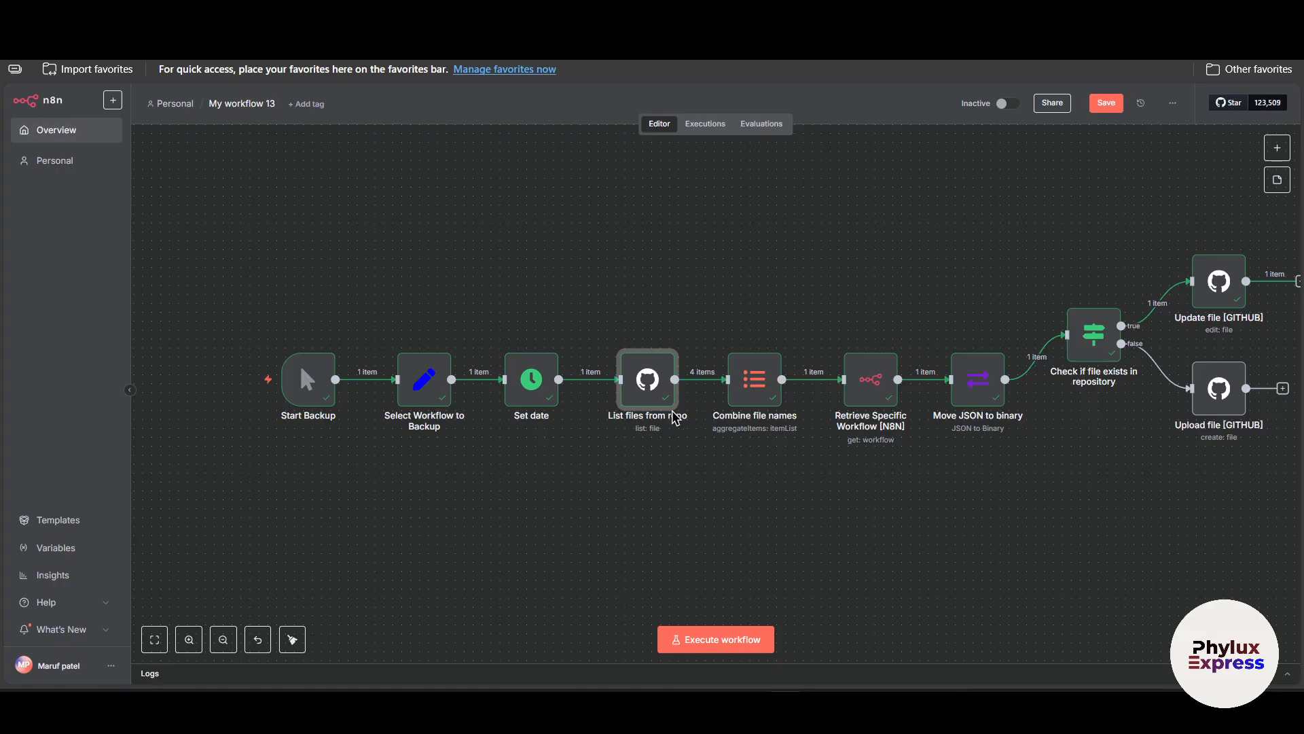
{"action": "double_click", "coordinate": [760, 384]}
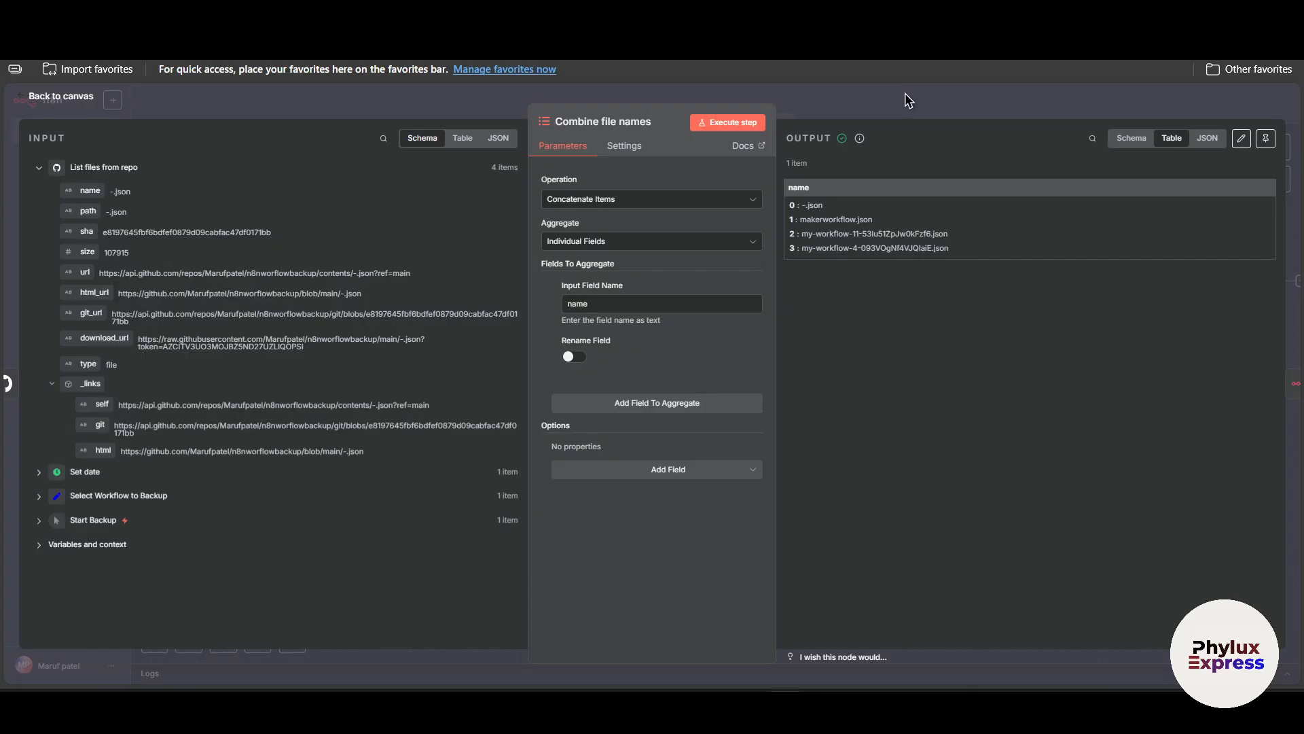
{"action": "left_click", "coordinate": [909, 100]}
{"action": "double_click", "coordinate": [872, 378]}
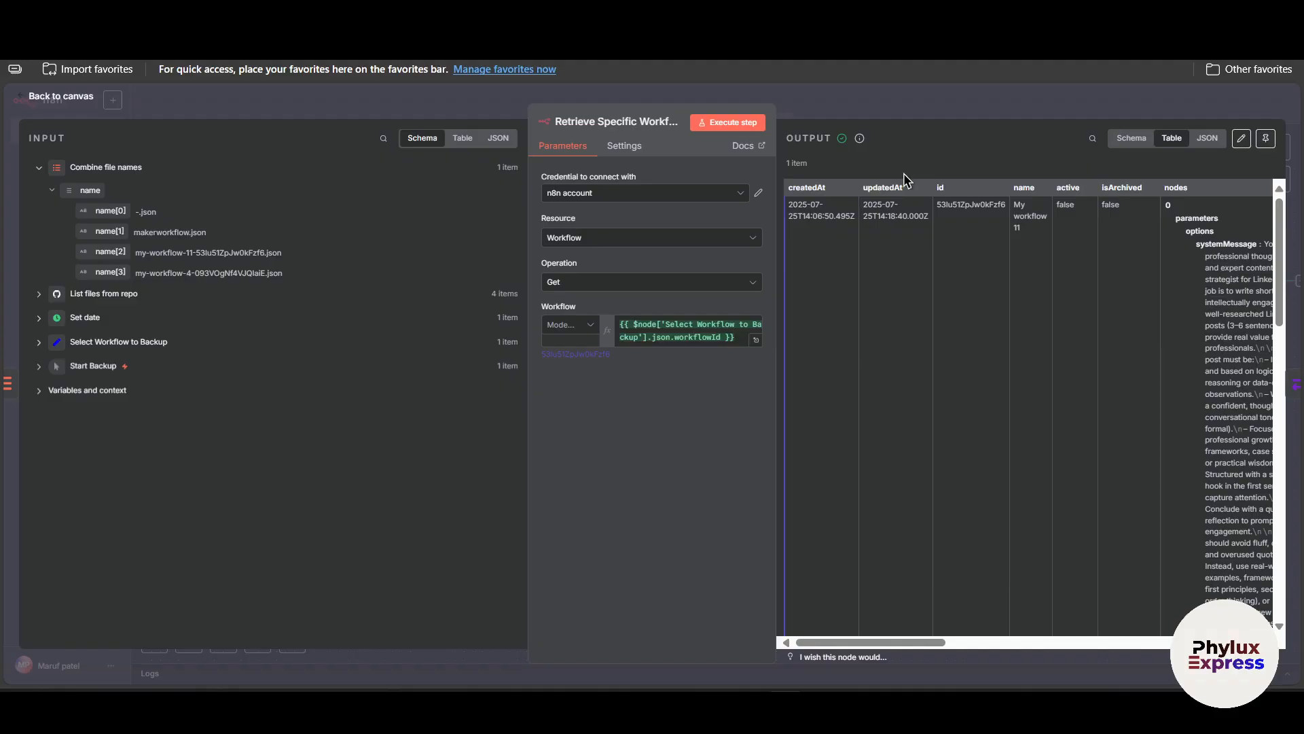
{"action": "left_click", "coordinate": [876, 104]}
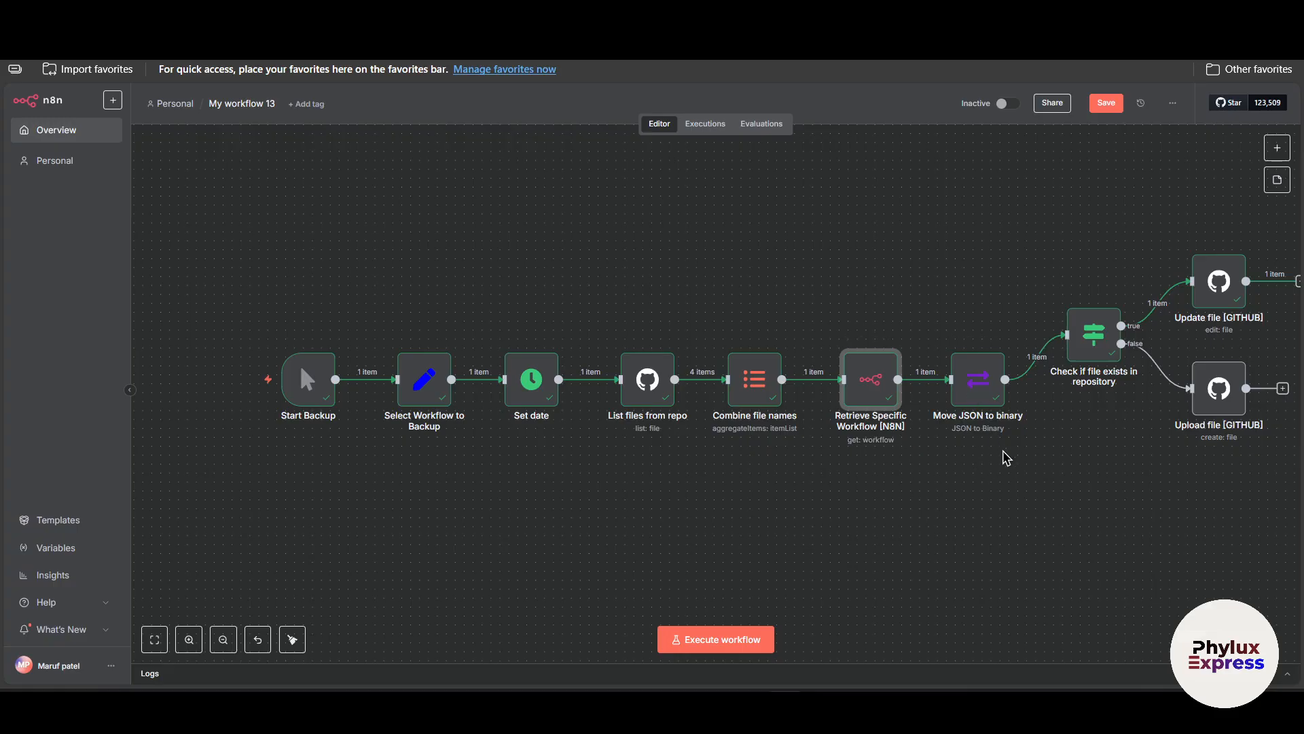
Rearrange the Check if file exists node and the two GitHub file nodes to tidy the canvas layout.
{"action": "left_click_drag", "start_coordinate": [1095, 343], "coordinate": [1094, 390]}
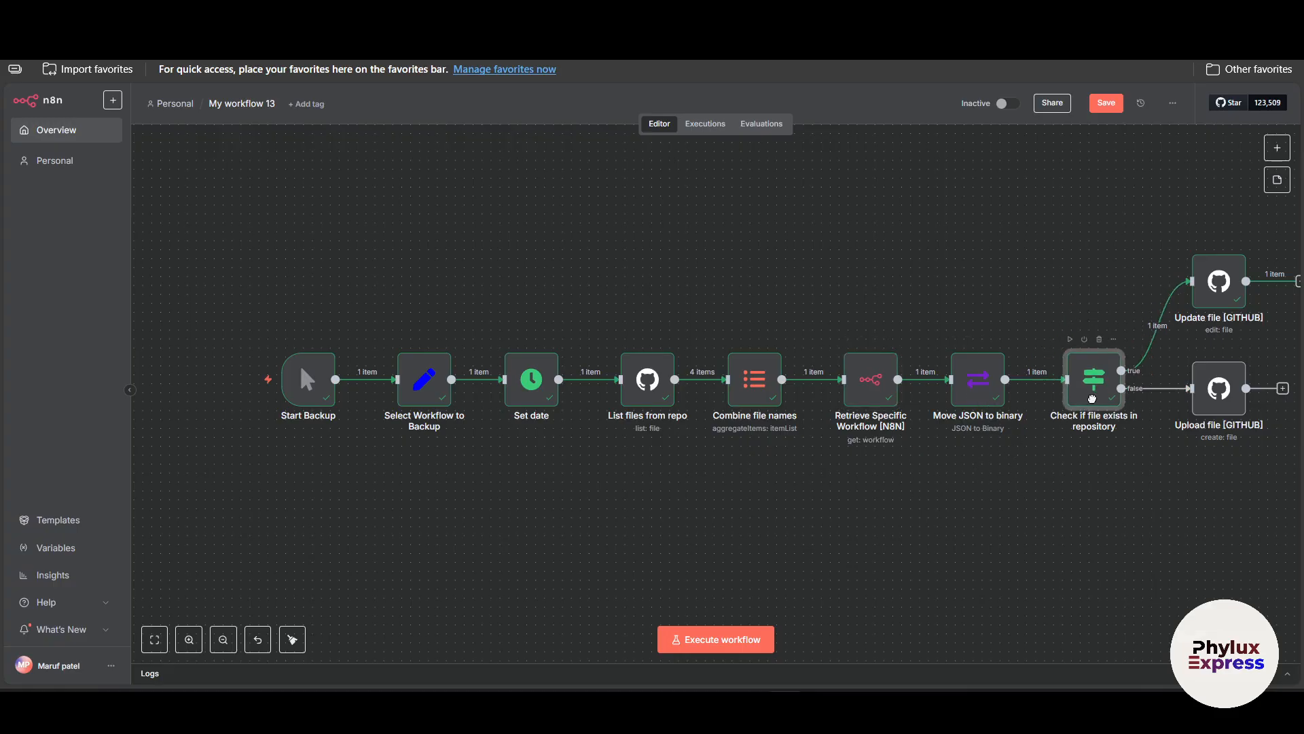
{"action": "scroll", "coordinate": [1221, 412], "scroll_direction": "right", "scroll_amount": 2}
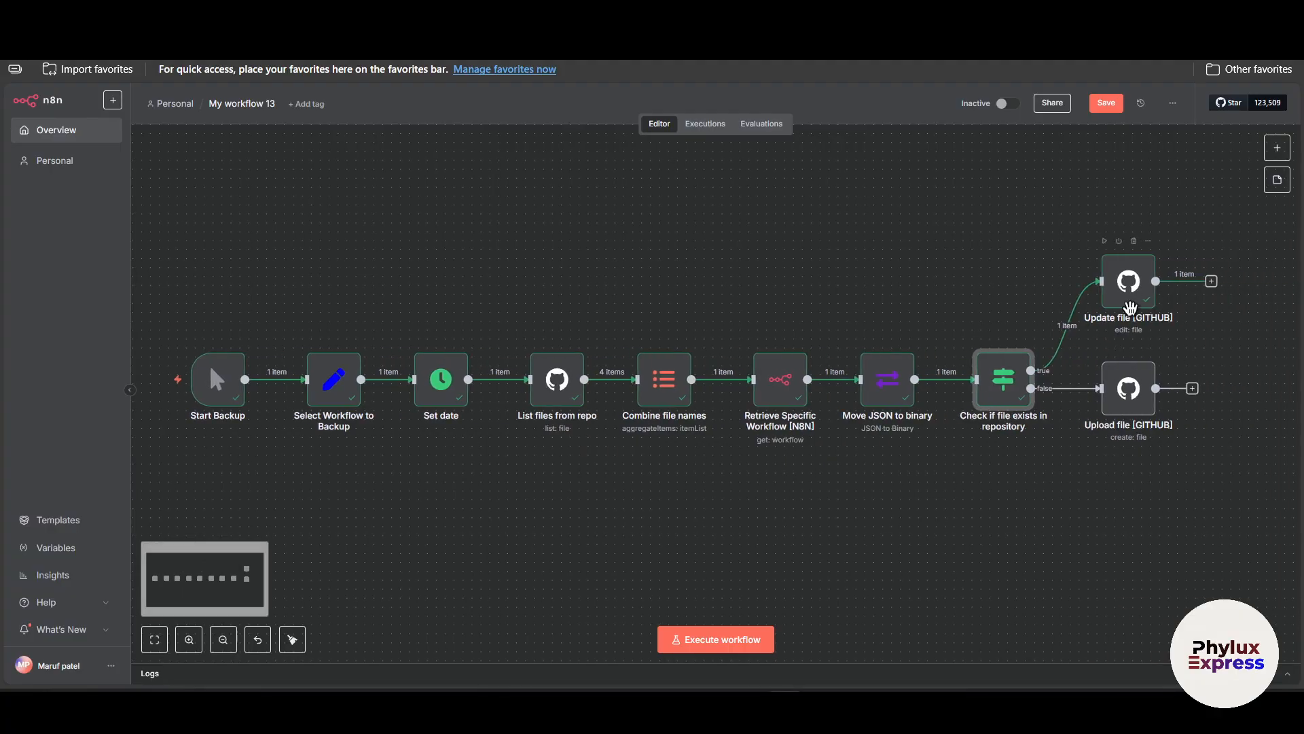
{"action": "left_click_drag", "start_coordinate": [1130, 303], "coordinate": [1079, 305]}
{"action": "left_click_drag", "start_coordinate": [1132, 409], "coordinate": [1102, 476]}
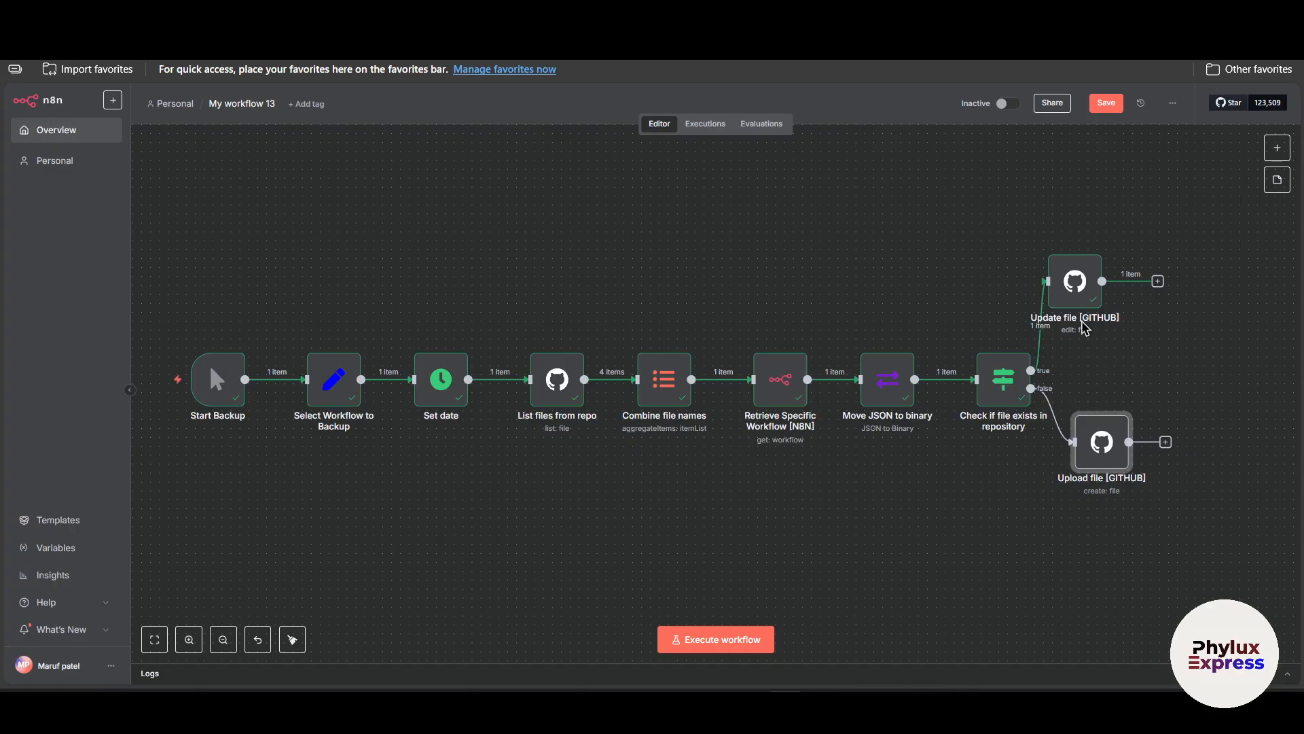
{"action": "left_click_drag", "start_coordinate": [1101, 294], "coordinate": [1128, 303]}
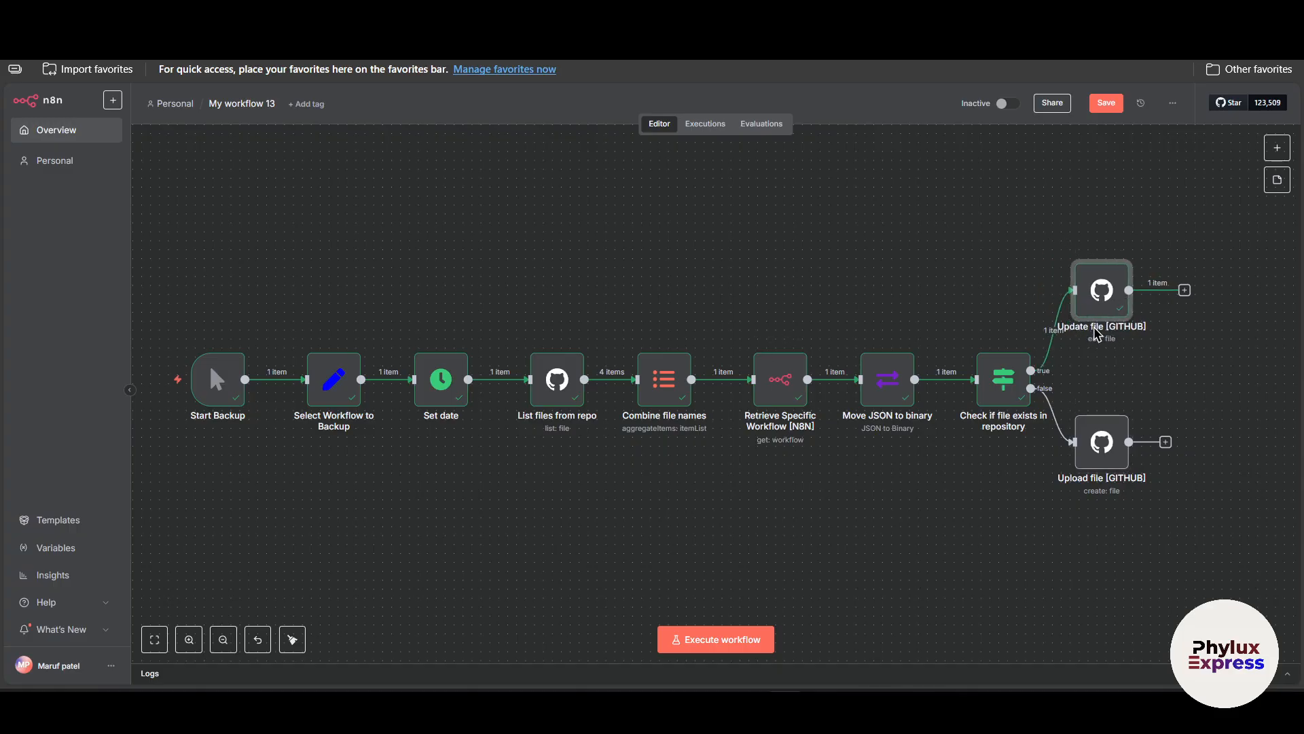
{"action": "left_click_drag", "start_coordinate": [1097, 333], "coordinate": [1115, 333]}
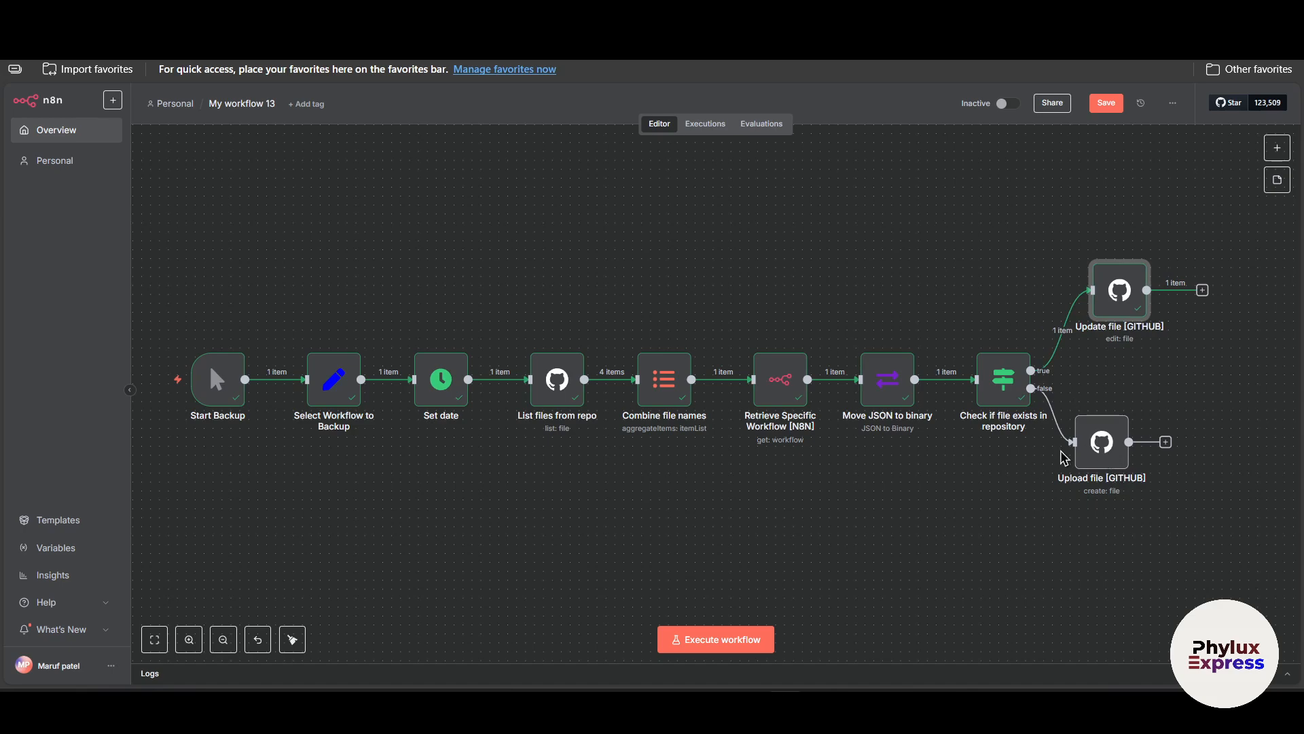
Open the Select Workflow to Backup node and select its workflowId value.
{"action": "scroll", "coordinate": [854, 473], "scroll_direction": "left", "scroll_amount": 3}
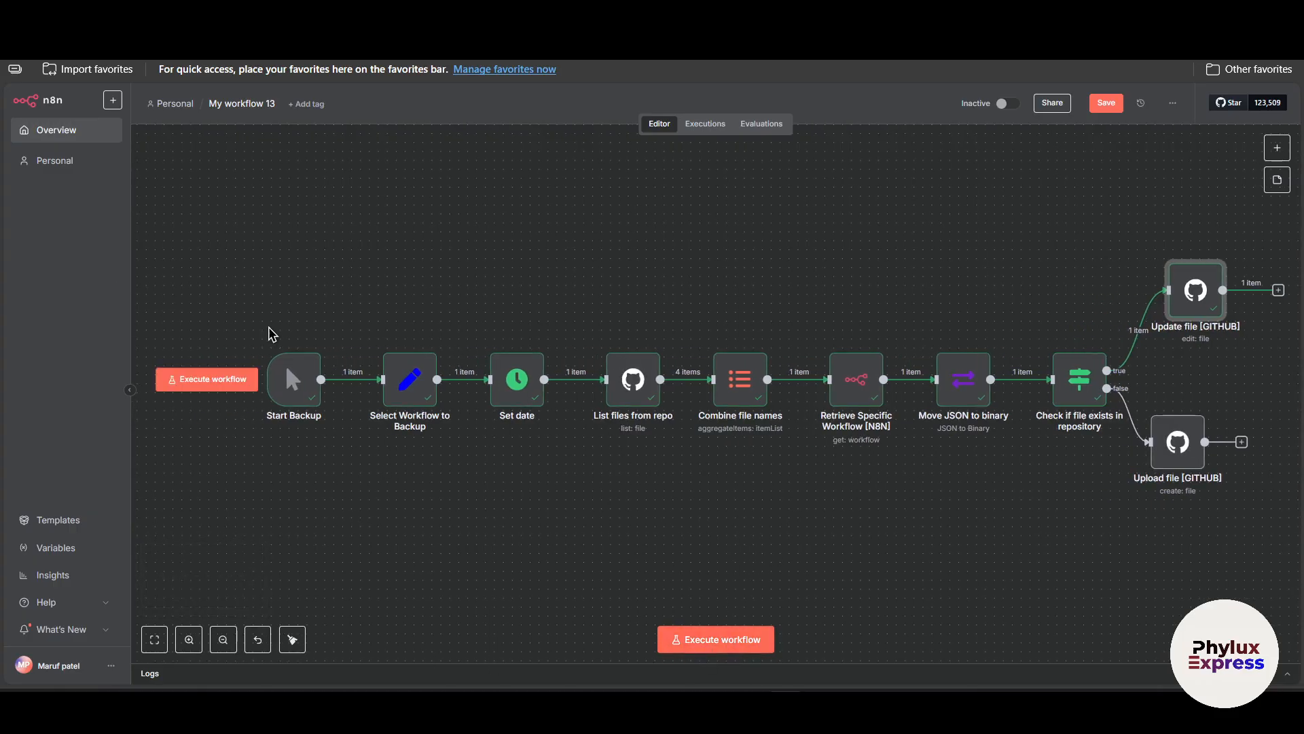
{"action": "double_click", "coordinate": [410, 419]}
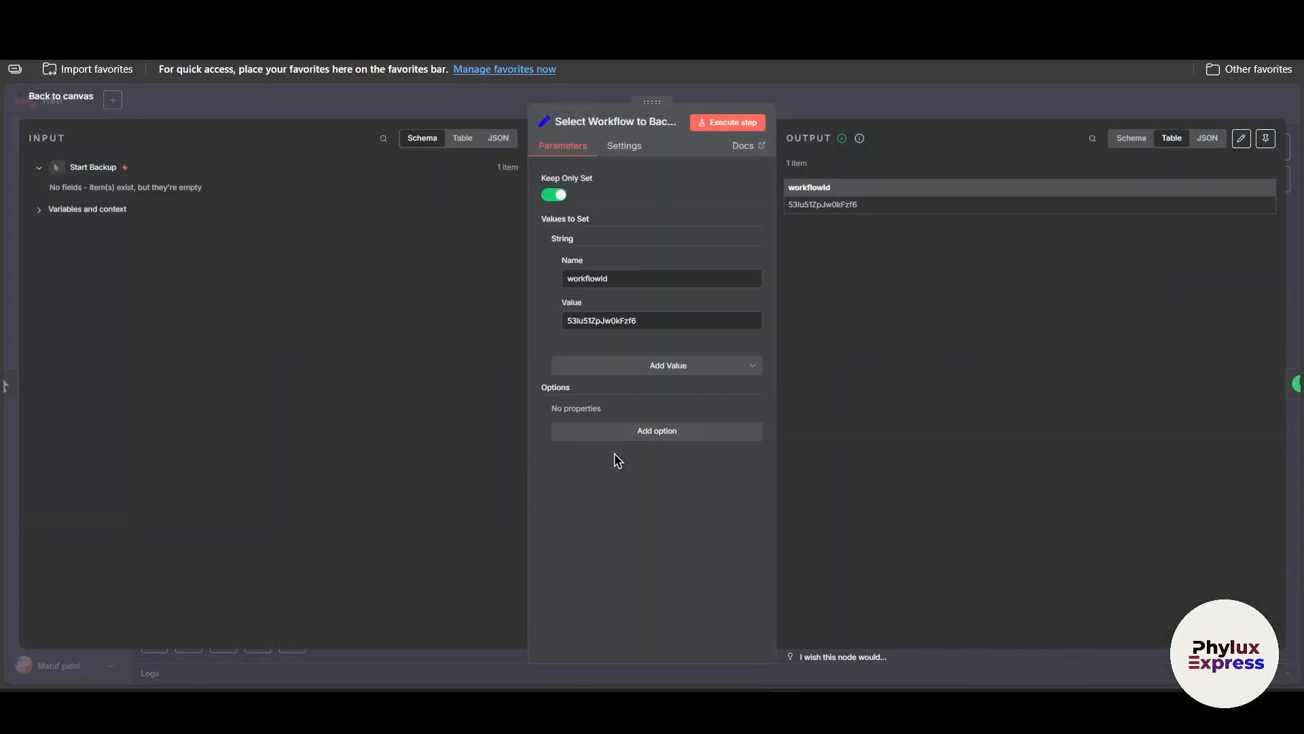
{"action": "left_click_drag", "start_coordinate": [664, 318], "coordinate": [222, 335]}
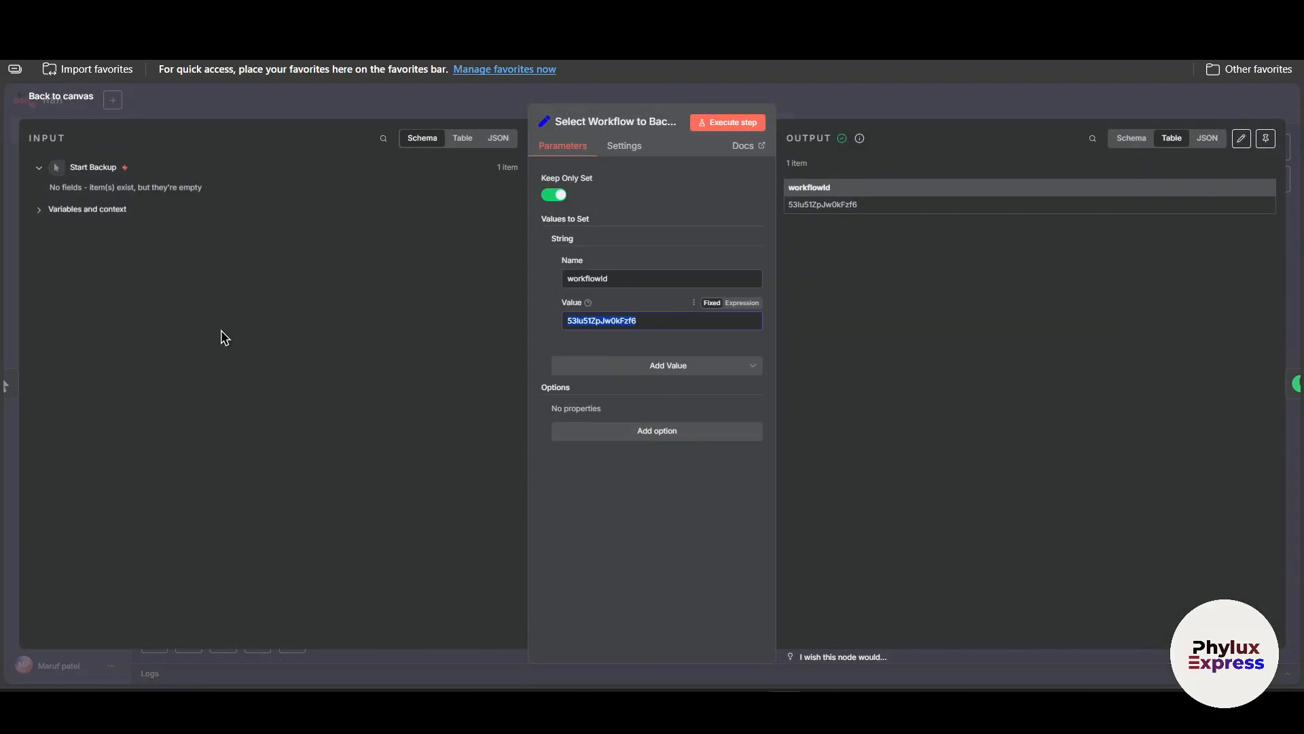
{"action": "left_click", "coordinate": [838, 105]}
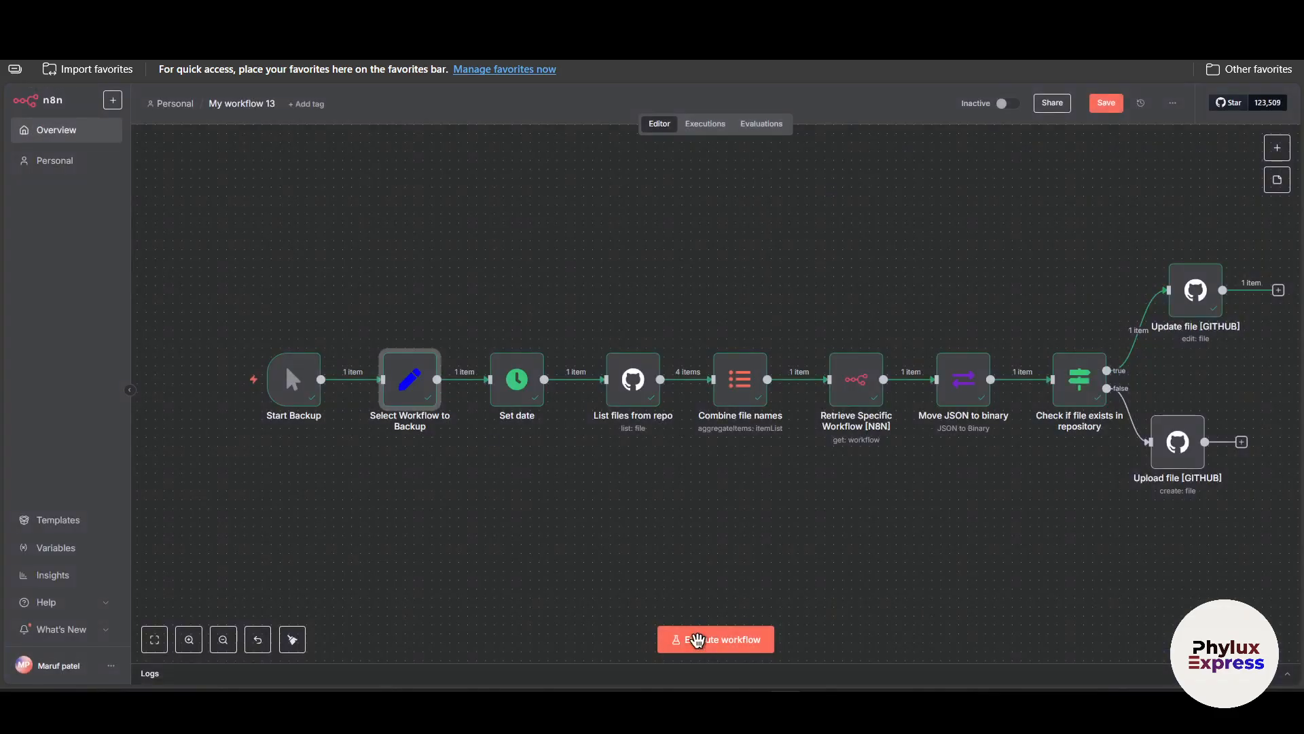
Execute the whole backup workflow.
{"action": "mouse_move", "coordinate": [419, 389]}
{"action": "left_click", "coordinate": [696, 635]}
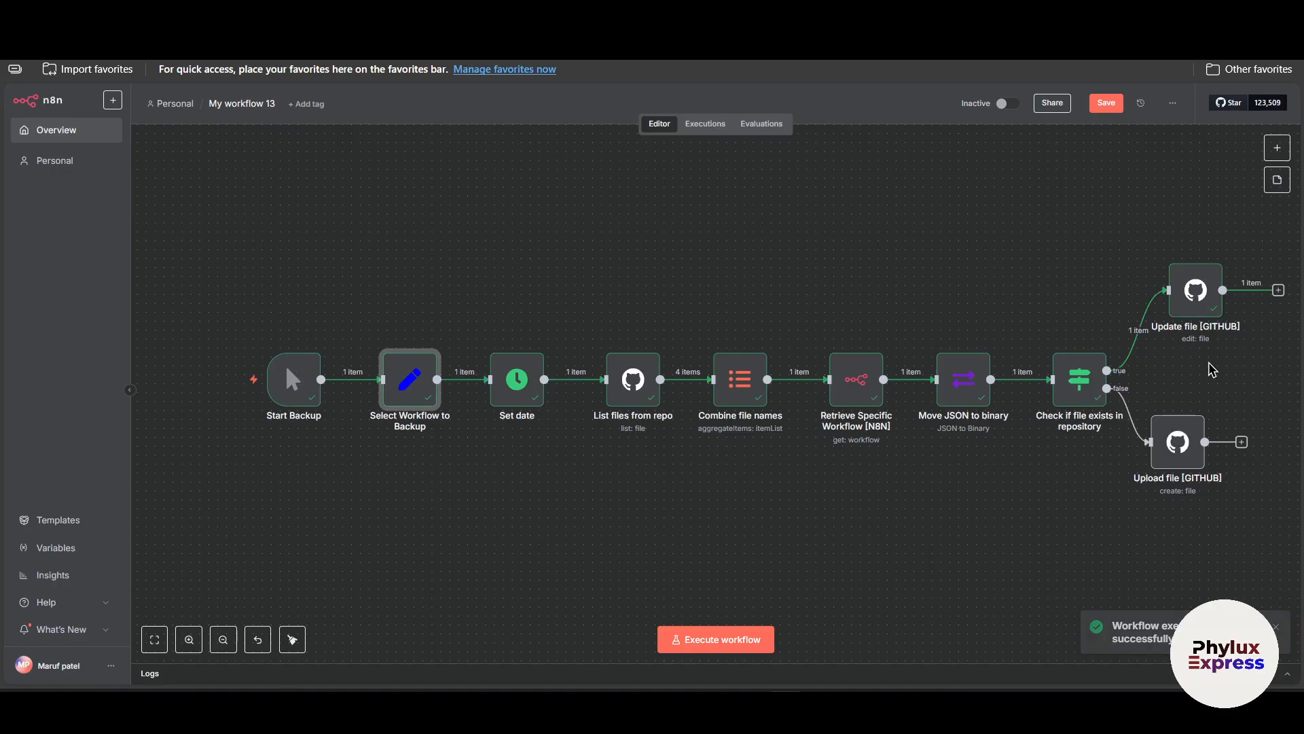
Reposition the Upload file [GITHUB] node and save the workflow.
{"action": "left_click_drag", "start_coordinate": [1173, 428], "coordinate": [1197, 416]}
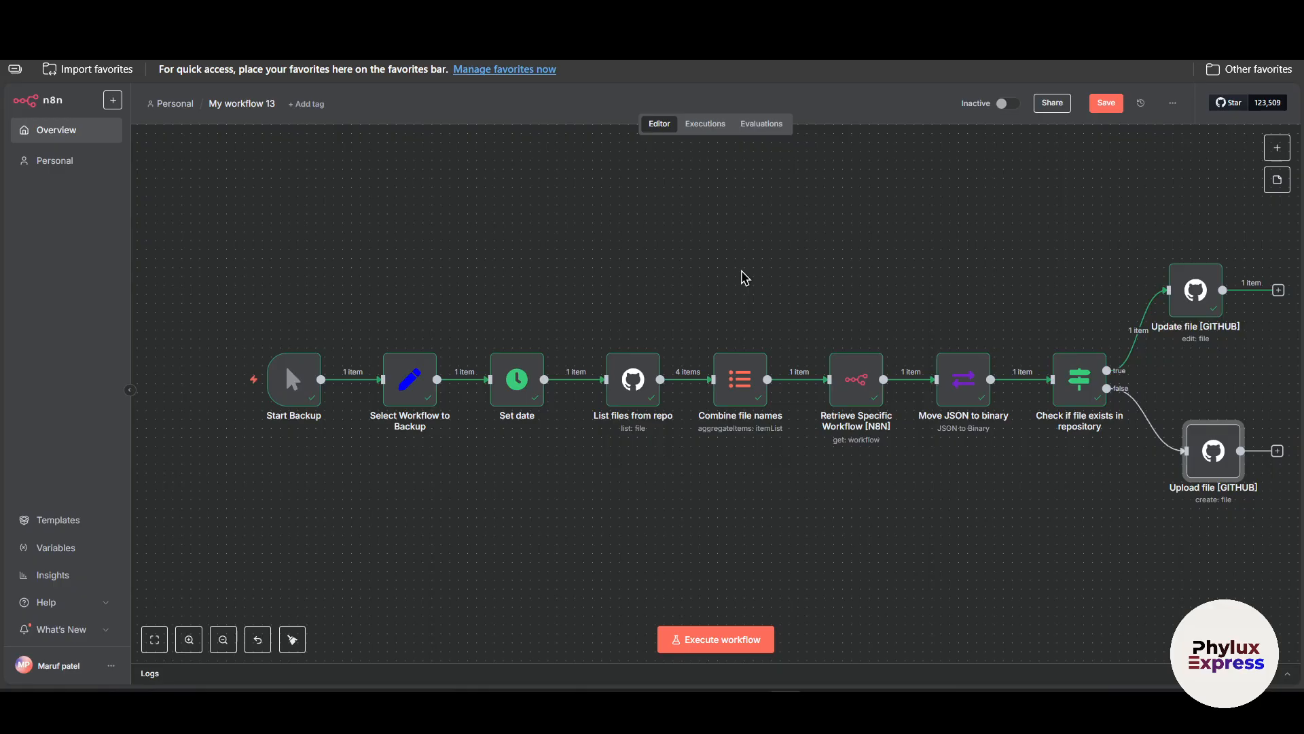
{"action": "scroll", "coordinate": [779, 366], "scroll_direction": "up", "scroll_amount": 1}
{"action": "scroll", "coordinate": [840, 362], "scroll_direction": "down", "scroll_amount": 1}
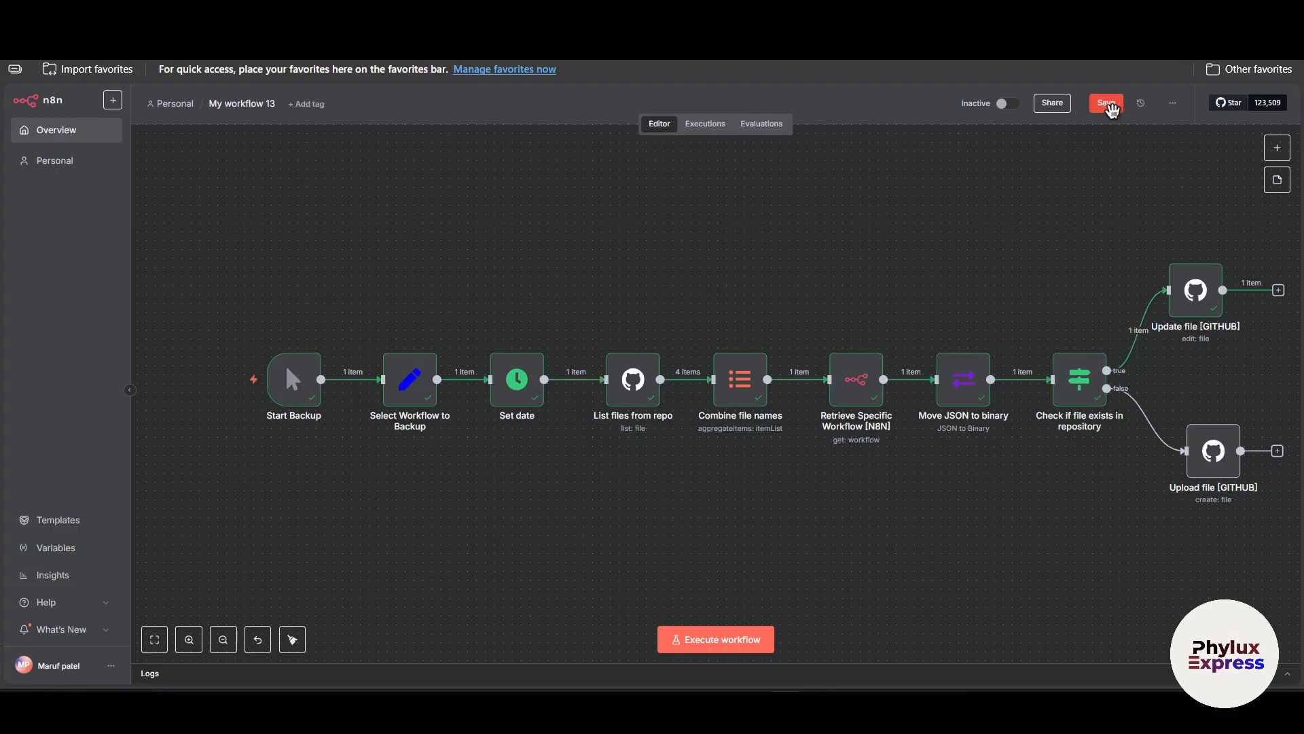
{"action": "left_click", "coordinate": [1106, 104]}
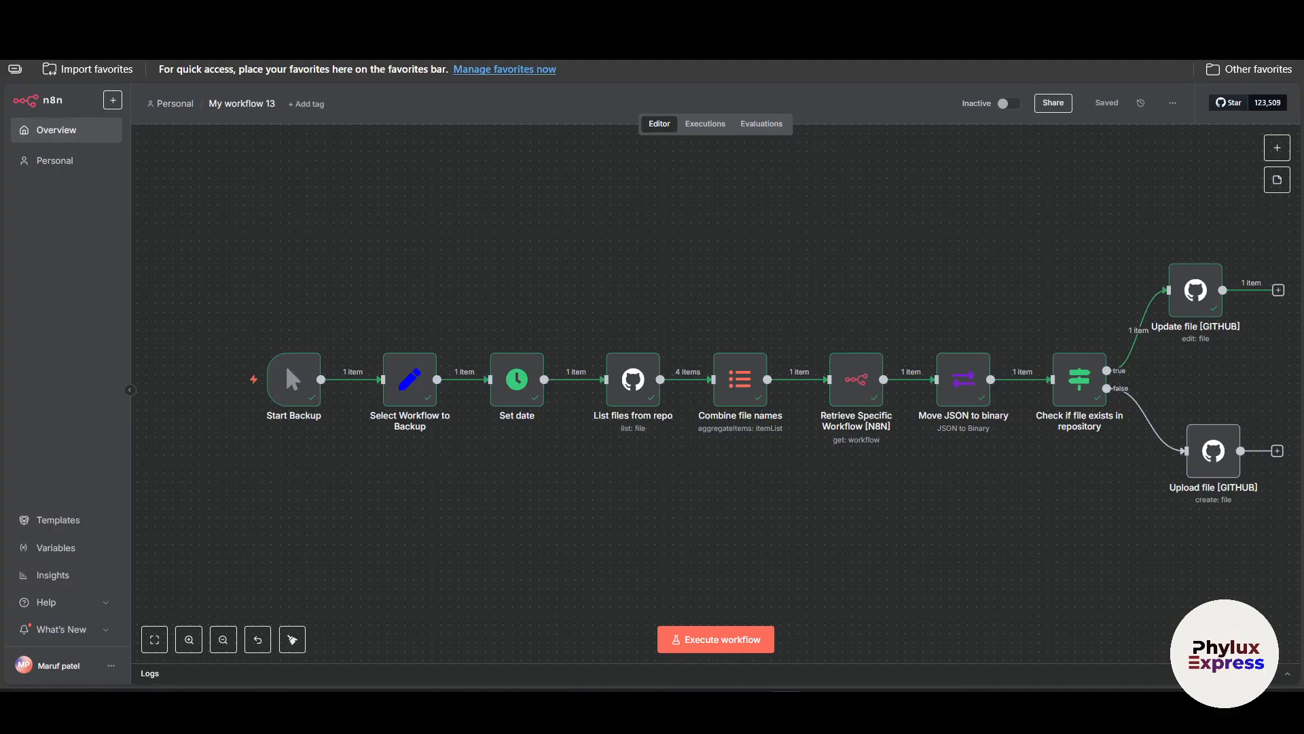
Switch to GitHub and start a new repository named advancen8nworkflow.
{"action": "key", "text": "ctrl+Tab"}
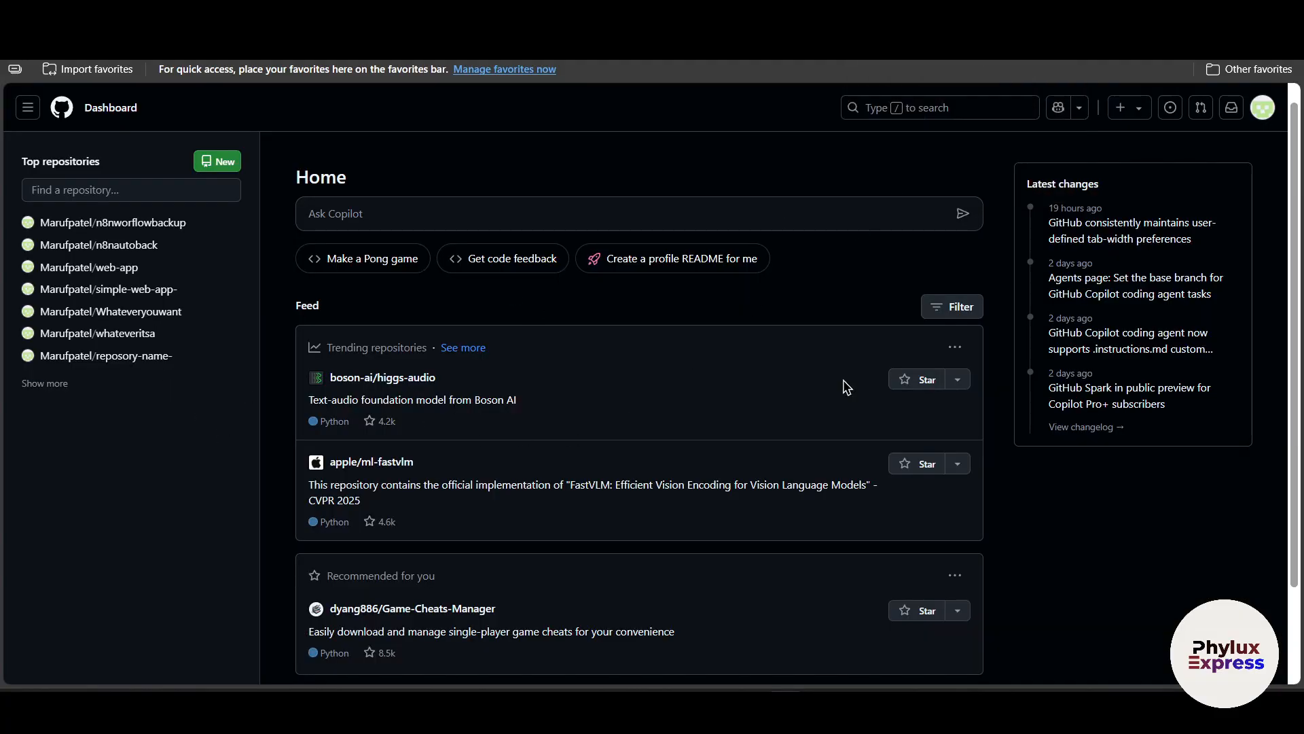
{"action": "left_click", "coordinate": [27, 384]}
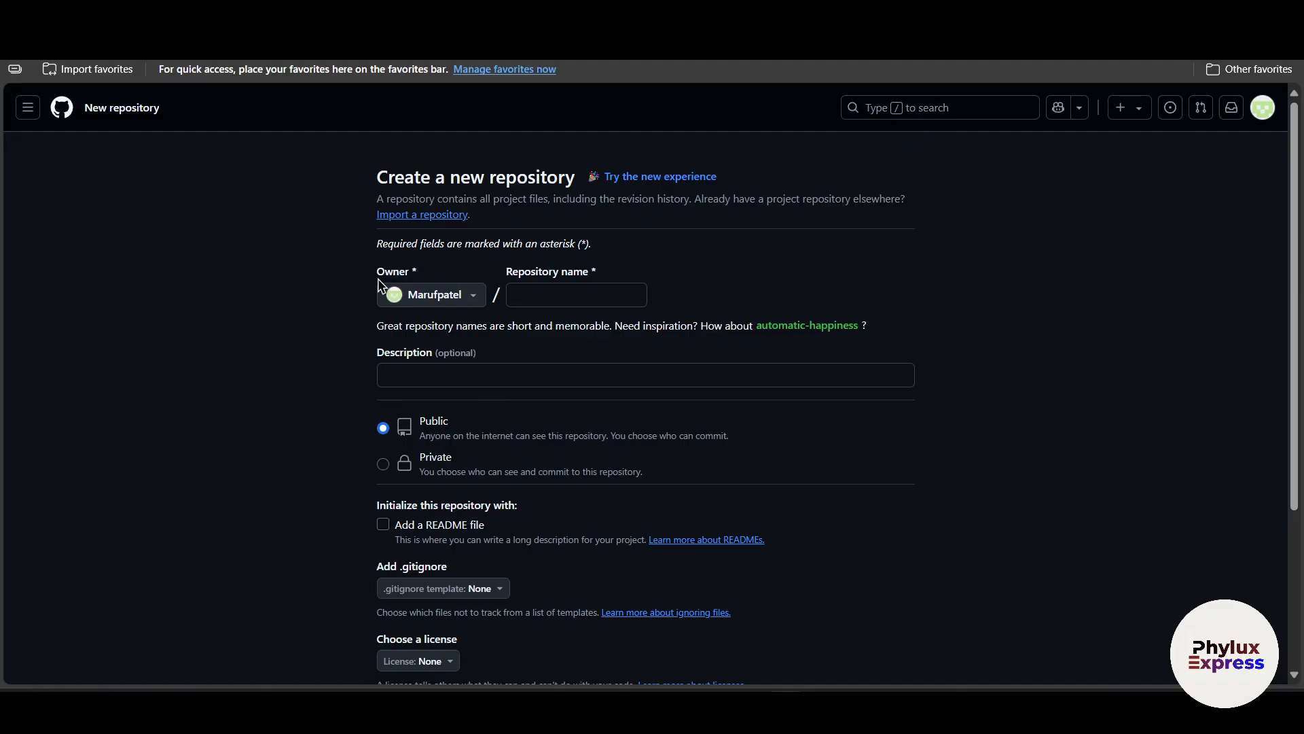
{"action": "left_click", "coordinate": [583, 293]}
{"action": "type", "text": "advanc"}
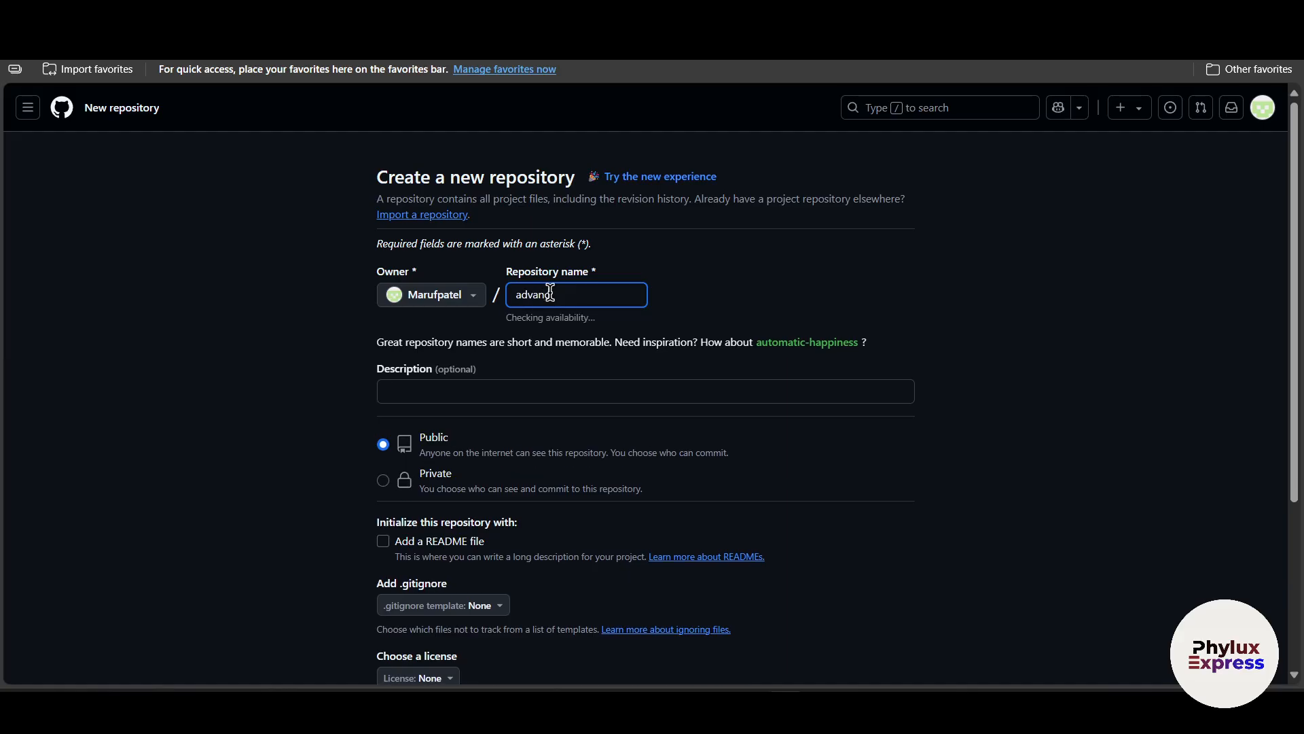
{"action": "type", "text": "en8n"}
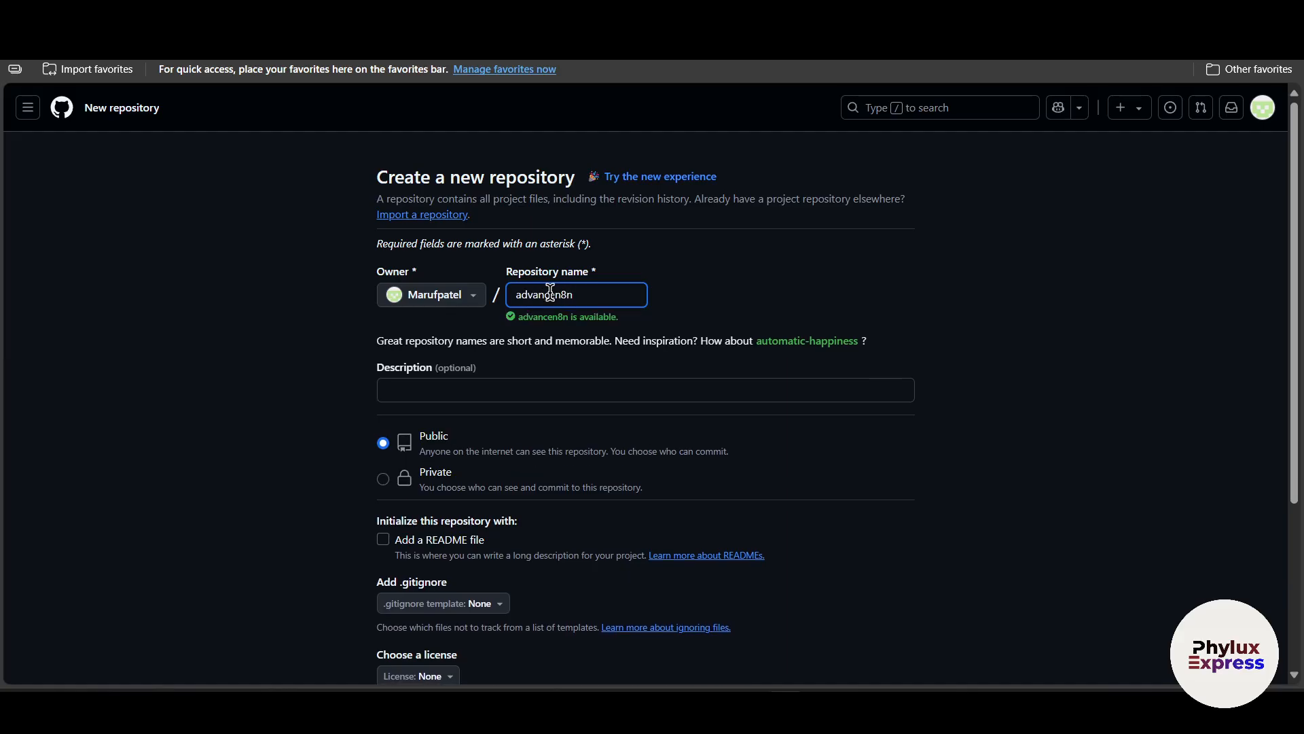
{"action": "type", "text": "wor"}
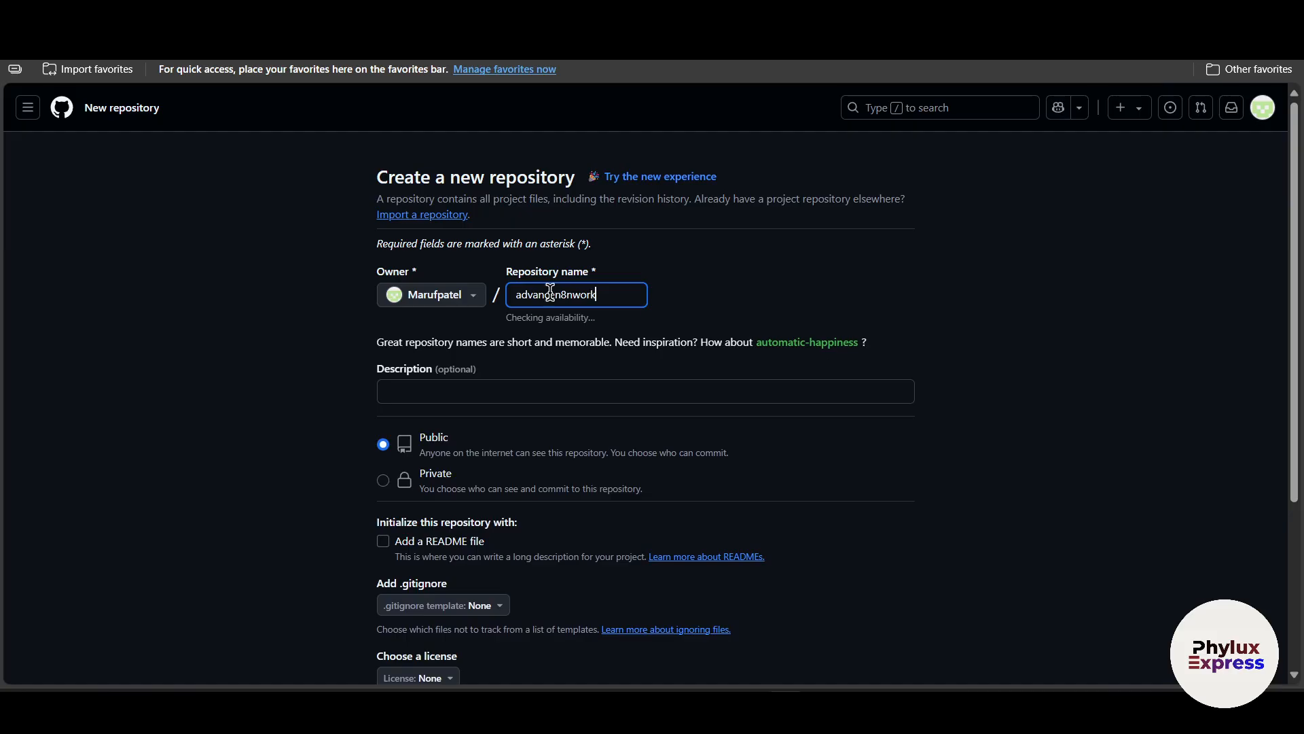
{"action": "type", "text": "kflow"}
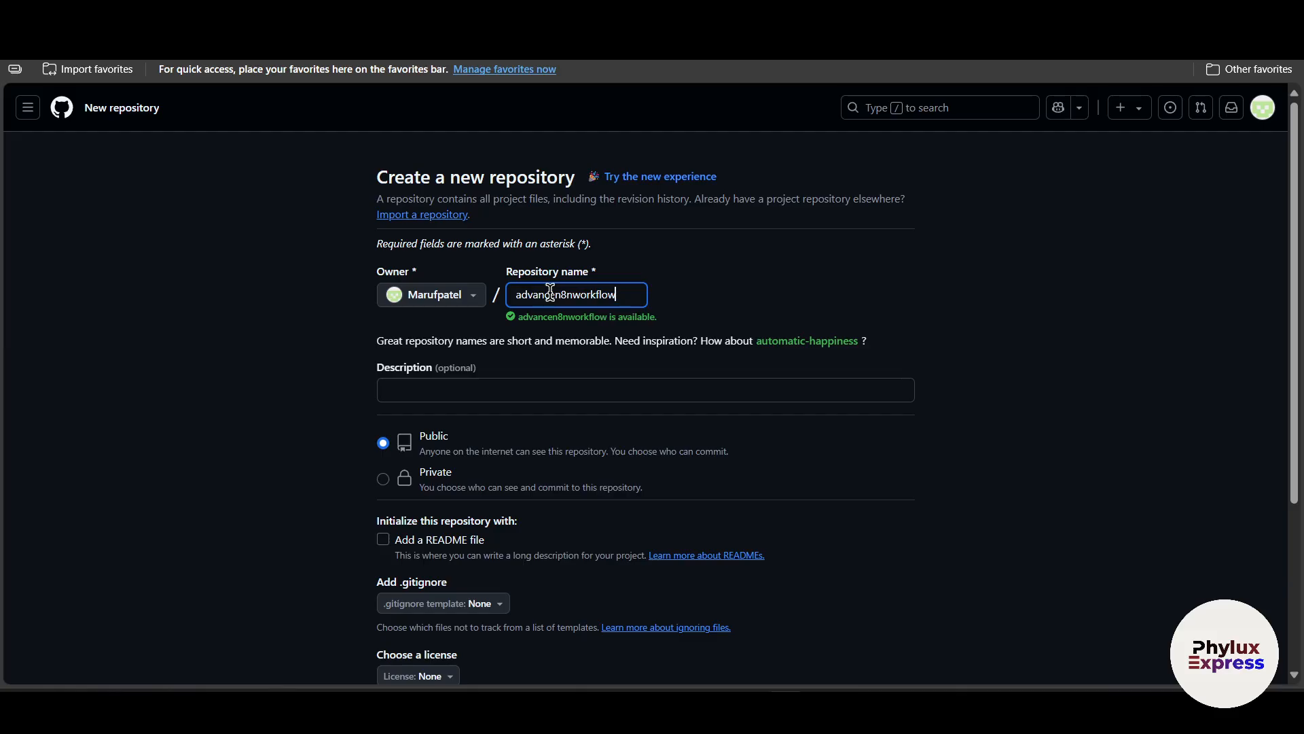
Set the repository's visibility to Private and create the repository.
{"action": "left_click", "coordinate": [492, 380]}
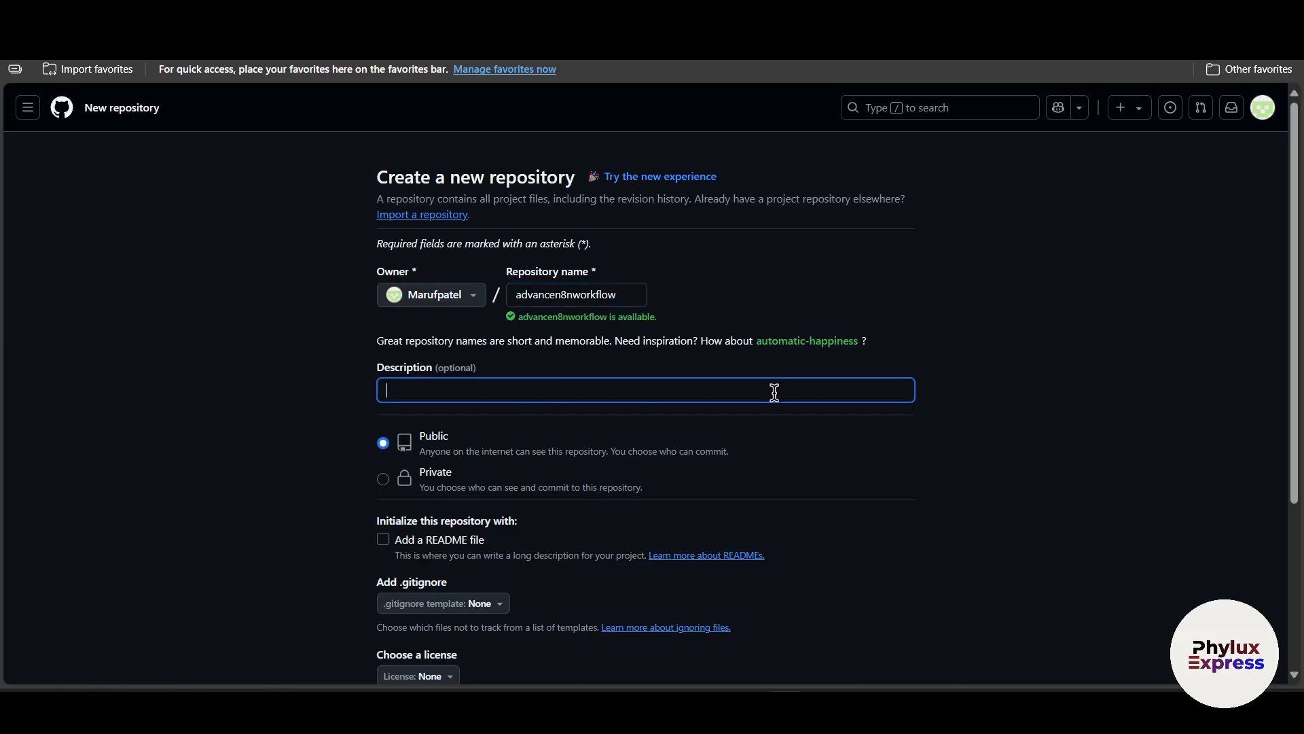
{"action": "scroll", "coordinate": [679, 401], "scroll_direction": "down", "scroll_amount": 1}
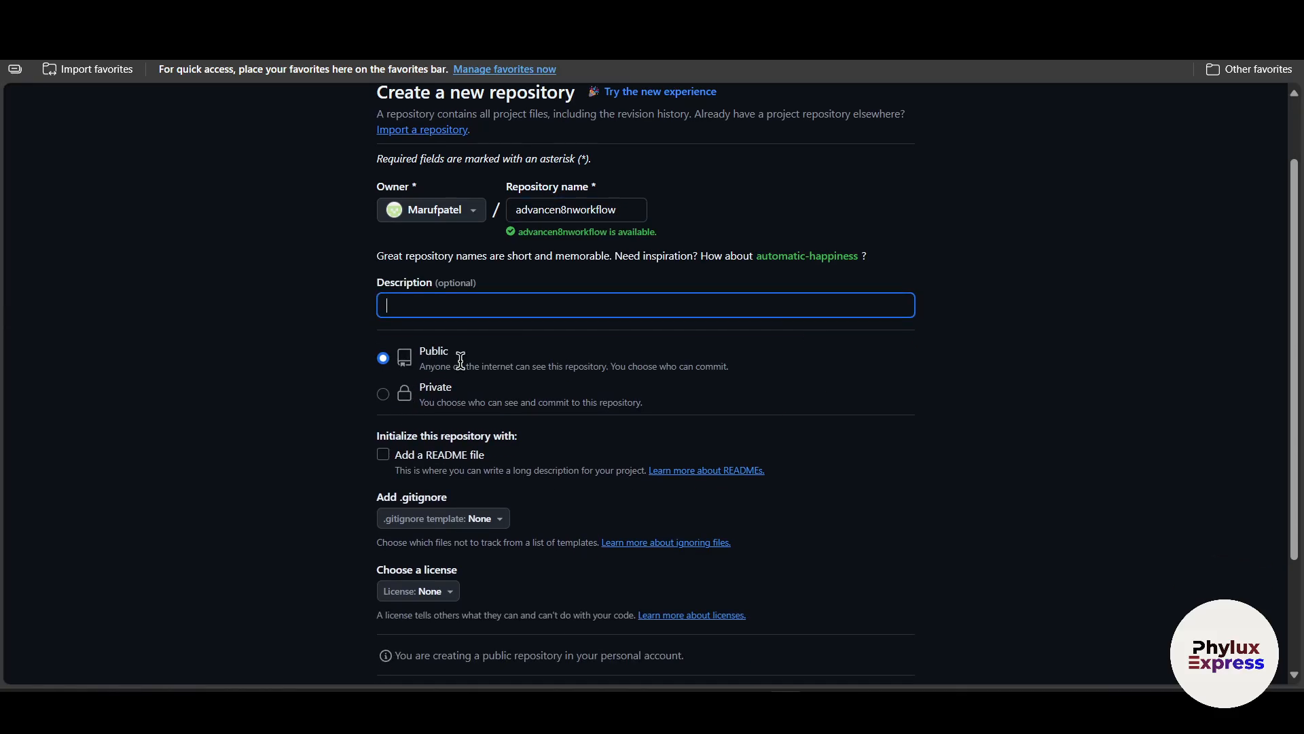
{"action": "scroll", "coordinate": [543, 428], "scroll_direction": "down", "scroll_amount": 2}
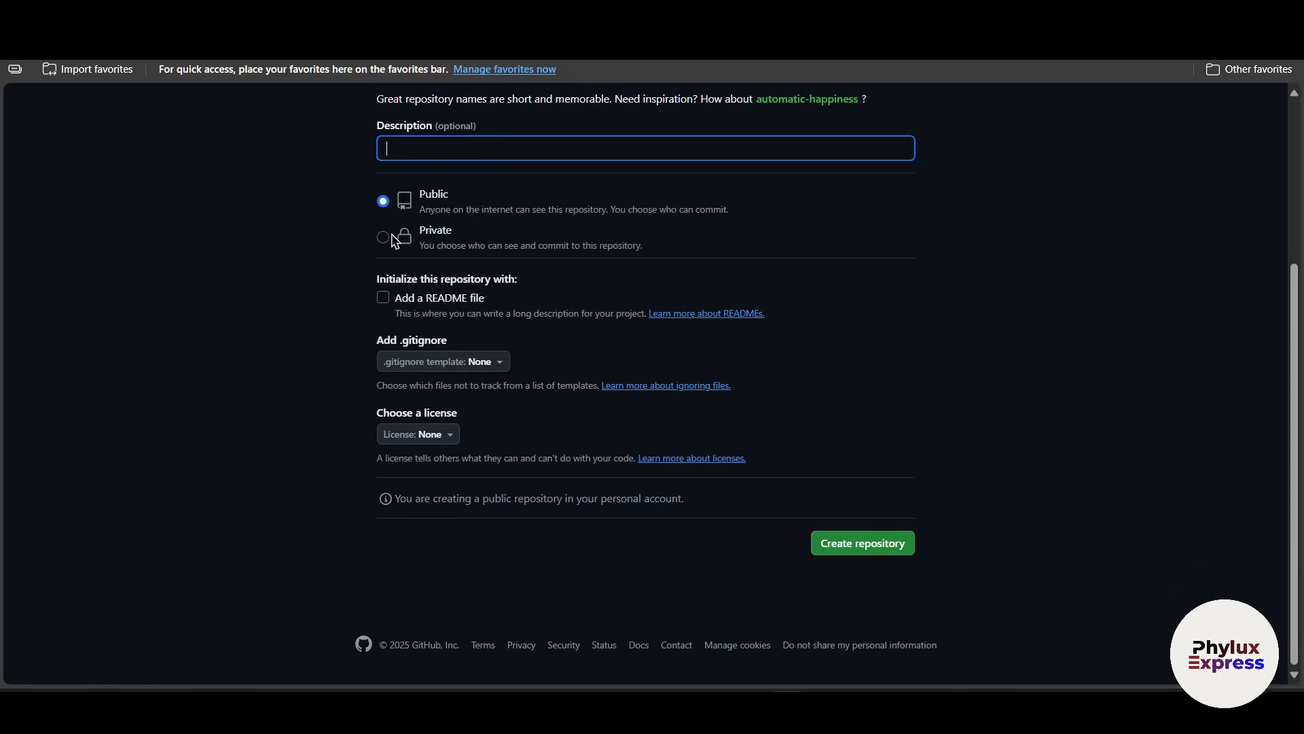
{"action": "left_click", "coordinate": [383, 237]}
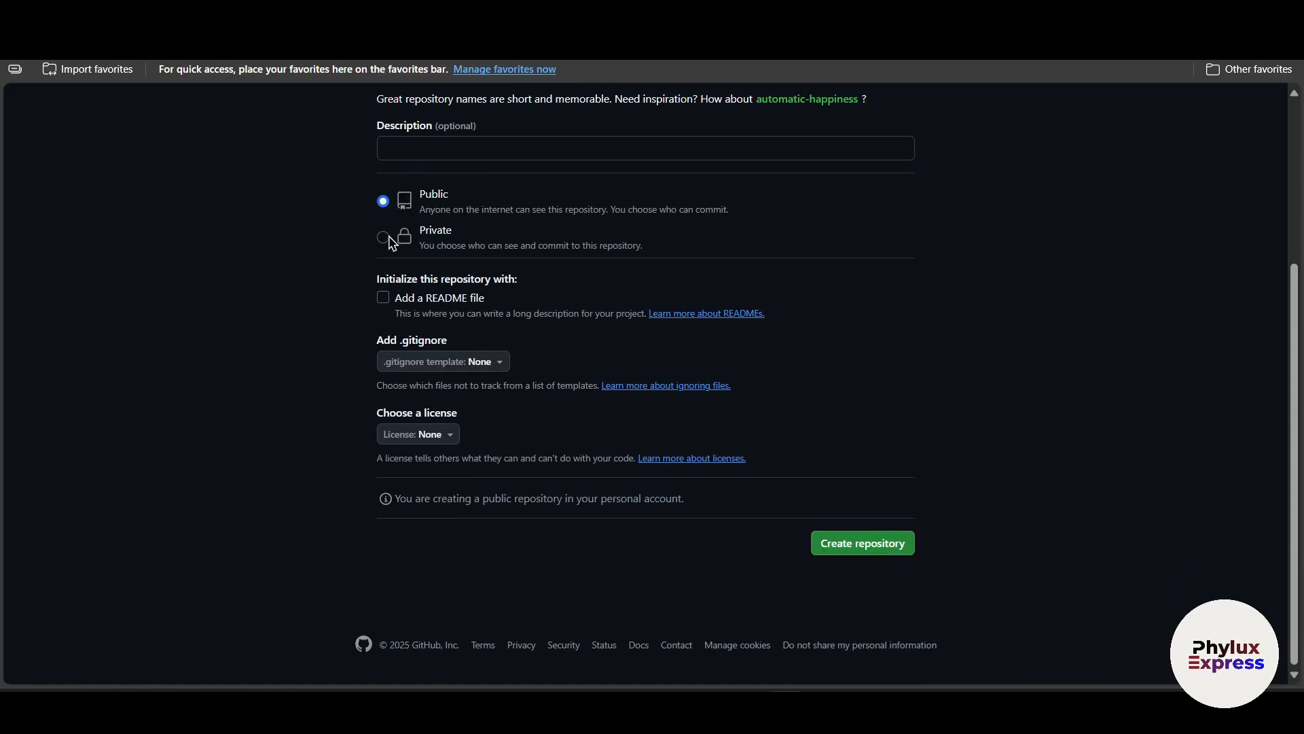
{"action": "left_click", "coordinate": [877, 549]}
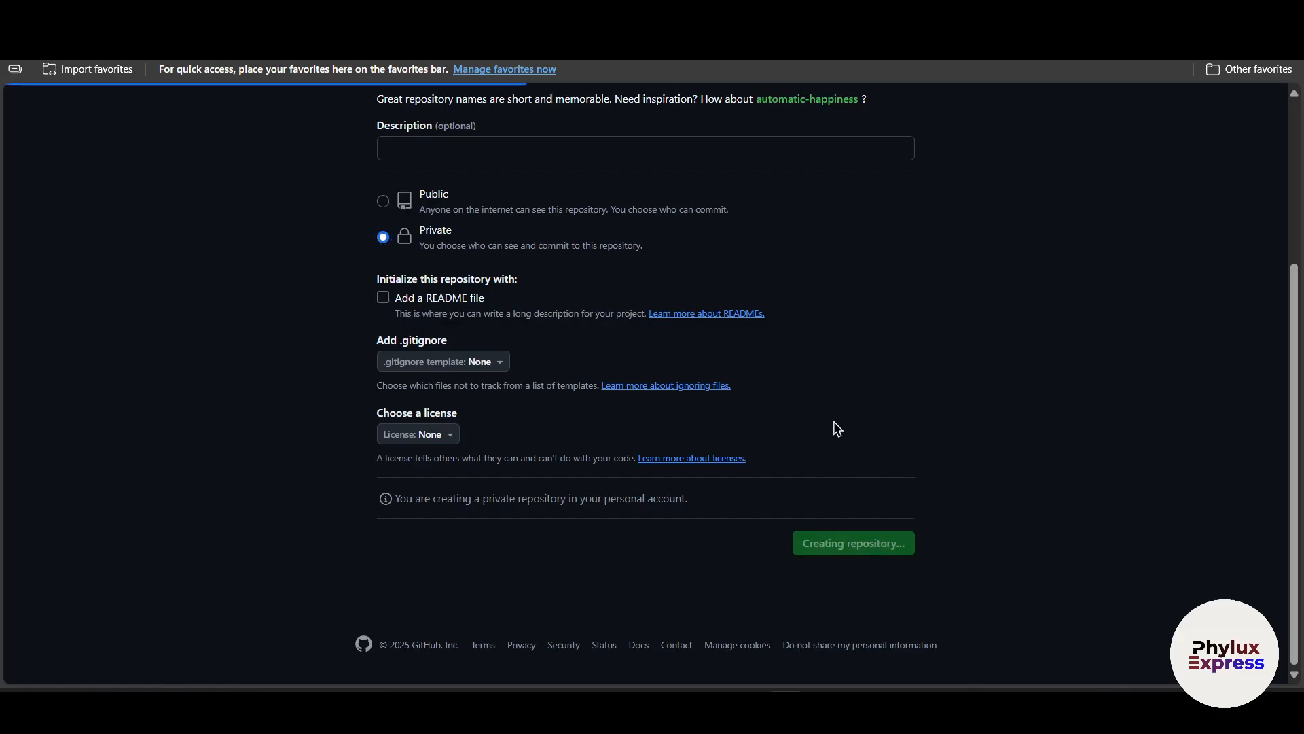
Create an empty file named myworkflow in the new repository and commit it.
{"action": "scroll", "coordinate": [377, 438], "scroll_direction": "down", "scroll_amount": 1}
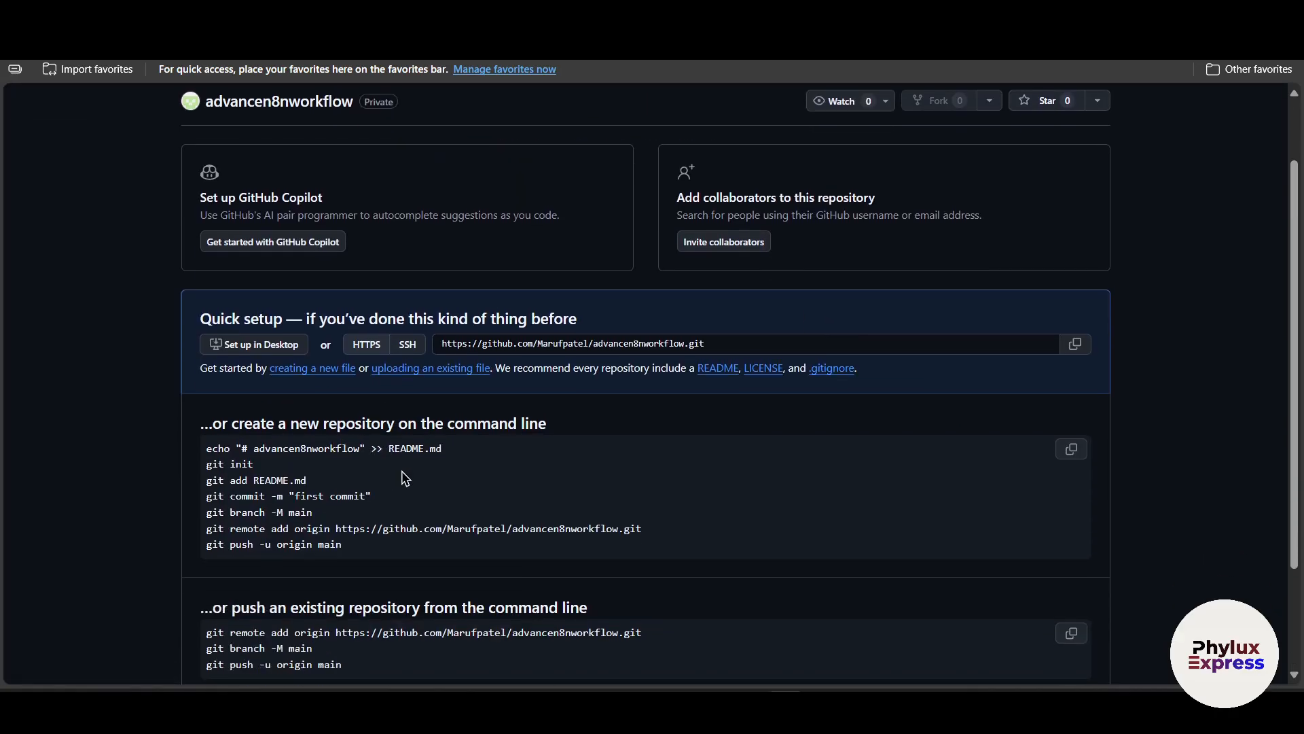
{"action": "scroll", "coordinate": [404, 478], "scroll_direction": "up", "scroll_amount": 1}
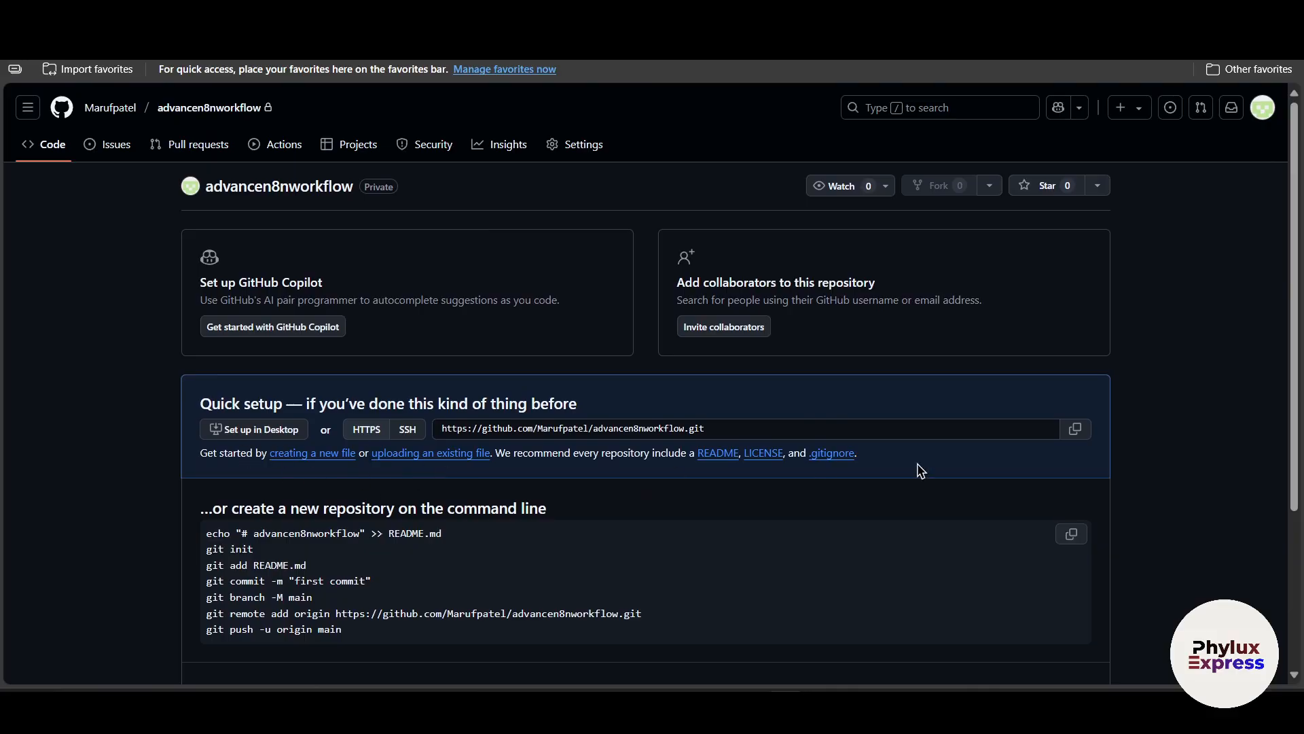
{"action": "scroll", "coordinate": [721, 426], "scroll_direction": "down", "scroll_amount": 3}
{"action": "scroll", "coordinate": [690, 471], "scroll_direction": "up", "scroll_amount": 3}
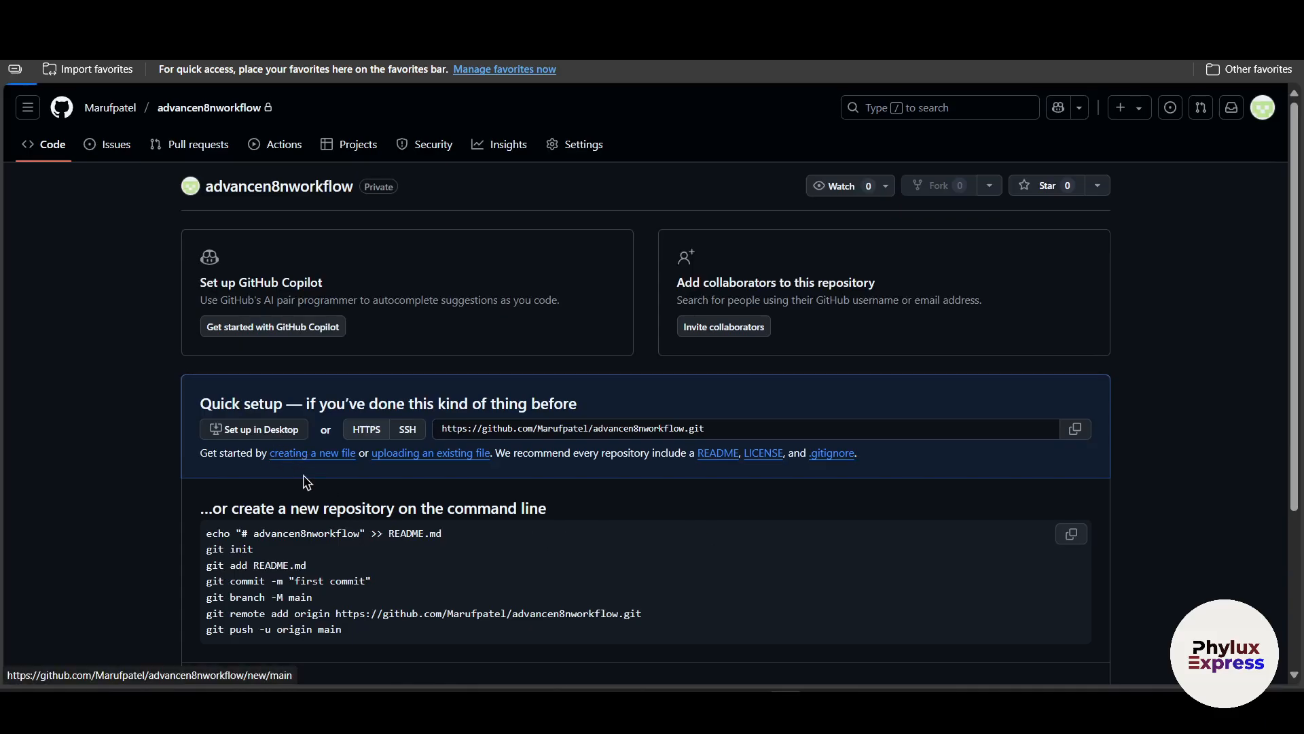
{"action": "left_click", "coordinate": [300, 454]}
{"action": "left_click", "coordinate": [359, 529]}
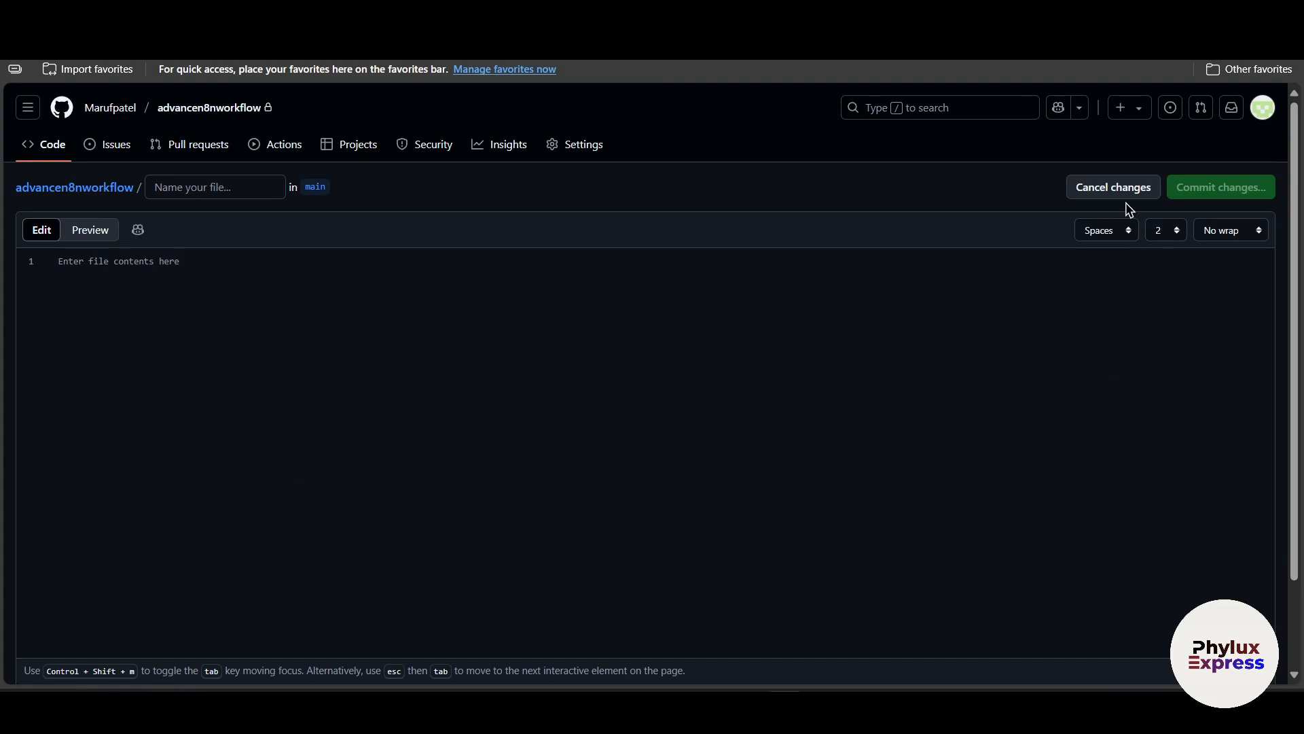
{"action": "left_click", "coordinate": [204, 188]}
{"action": "type", "text": "myworkflow"}
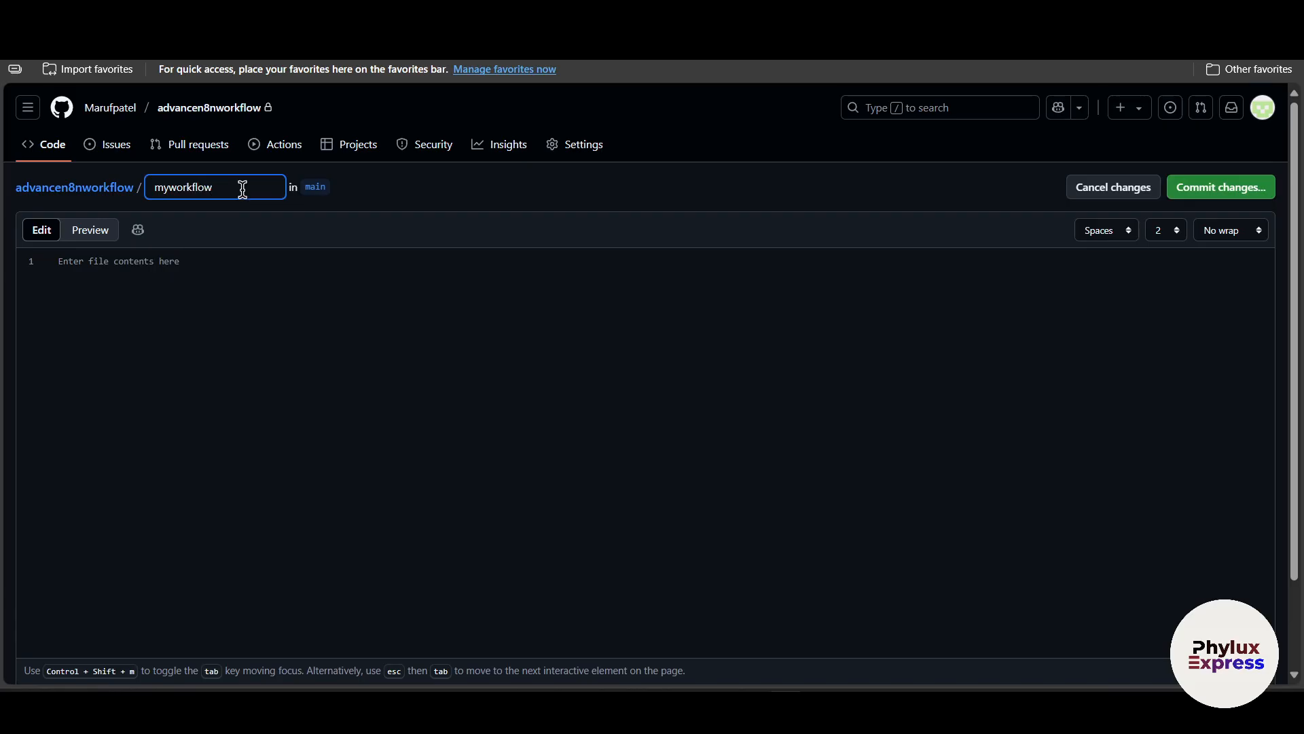
{"action": "left_click", "coordinate": [1221, 187]}
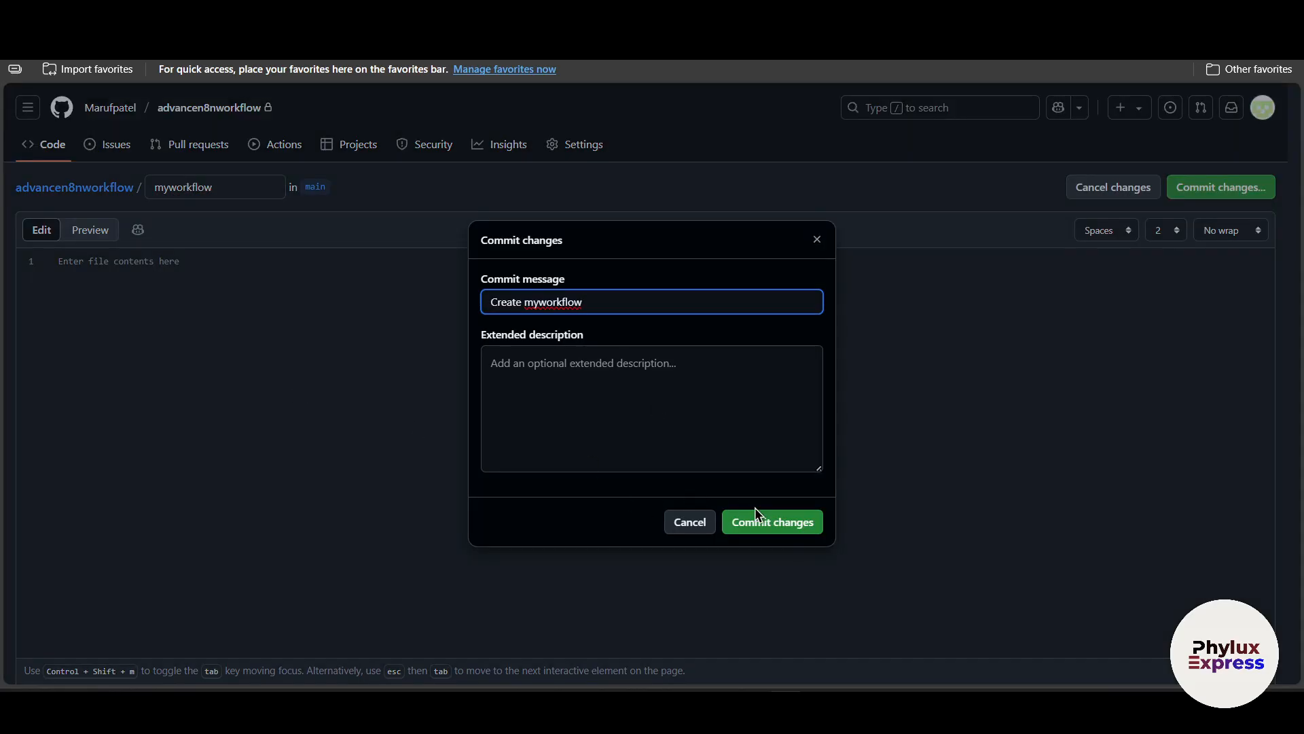
{"action": "left_click", "coordinate": [761, 520]}
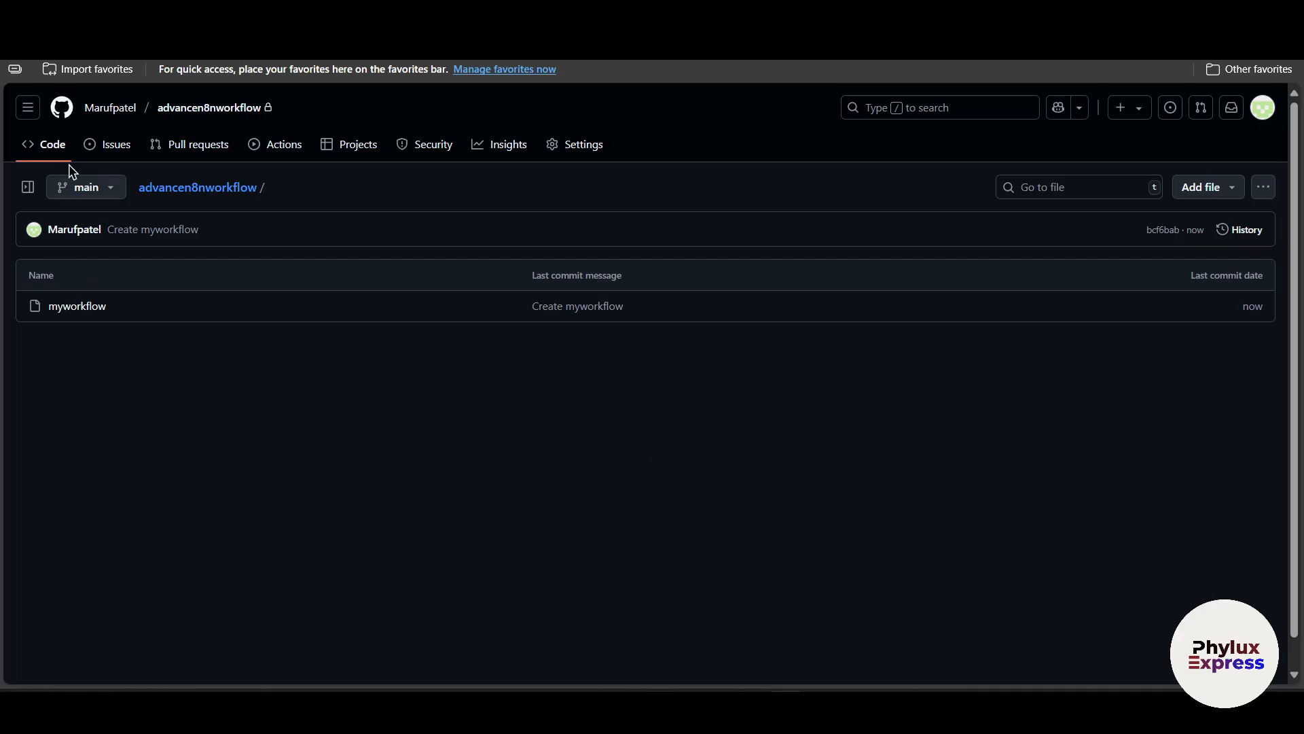
Open the account's Developer settings and start registering a new OAuth app.
{"action": "left_click", "coordinate": [68, 108]}
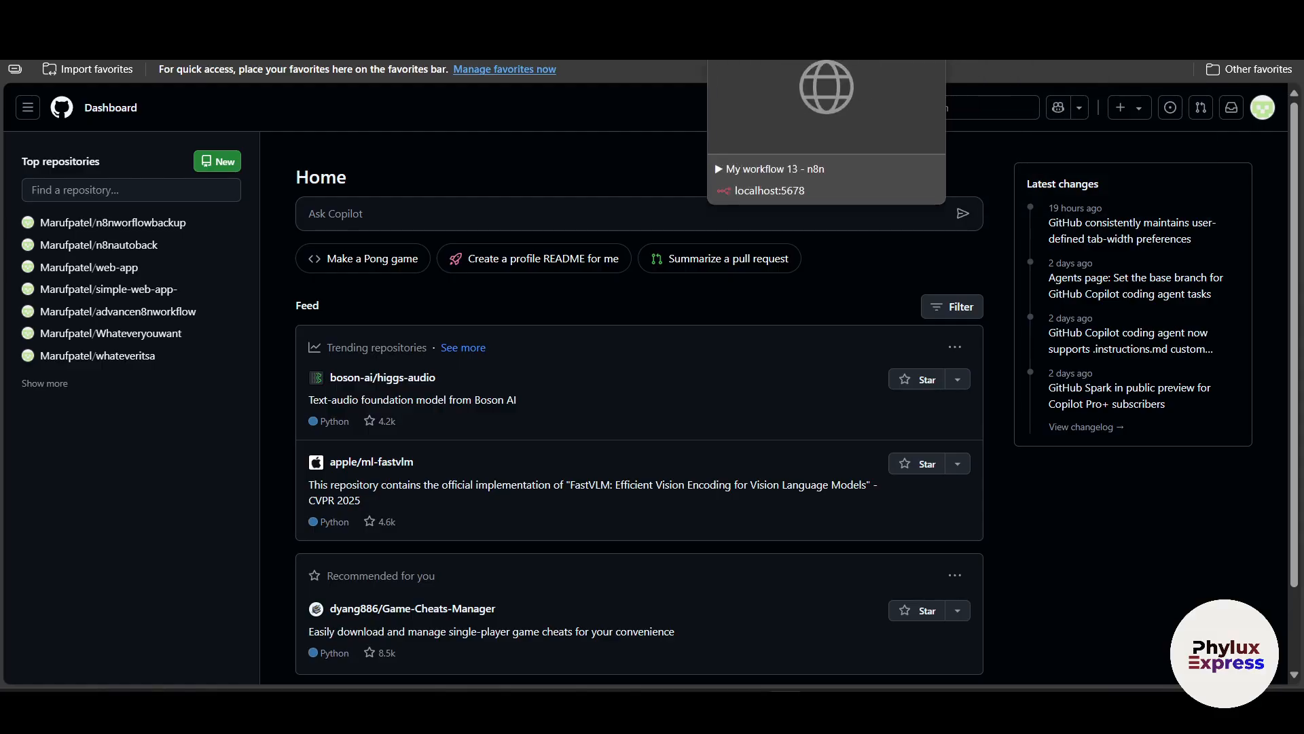
{"action": "left_click", "coordinate": [802, 17]}
{"action": "left_click", "coordinate": [999, 17]}
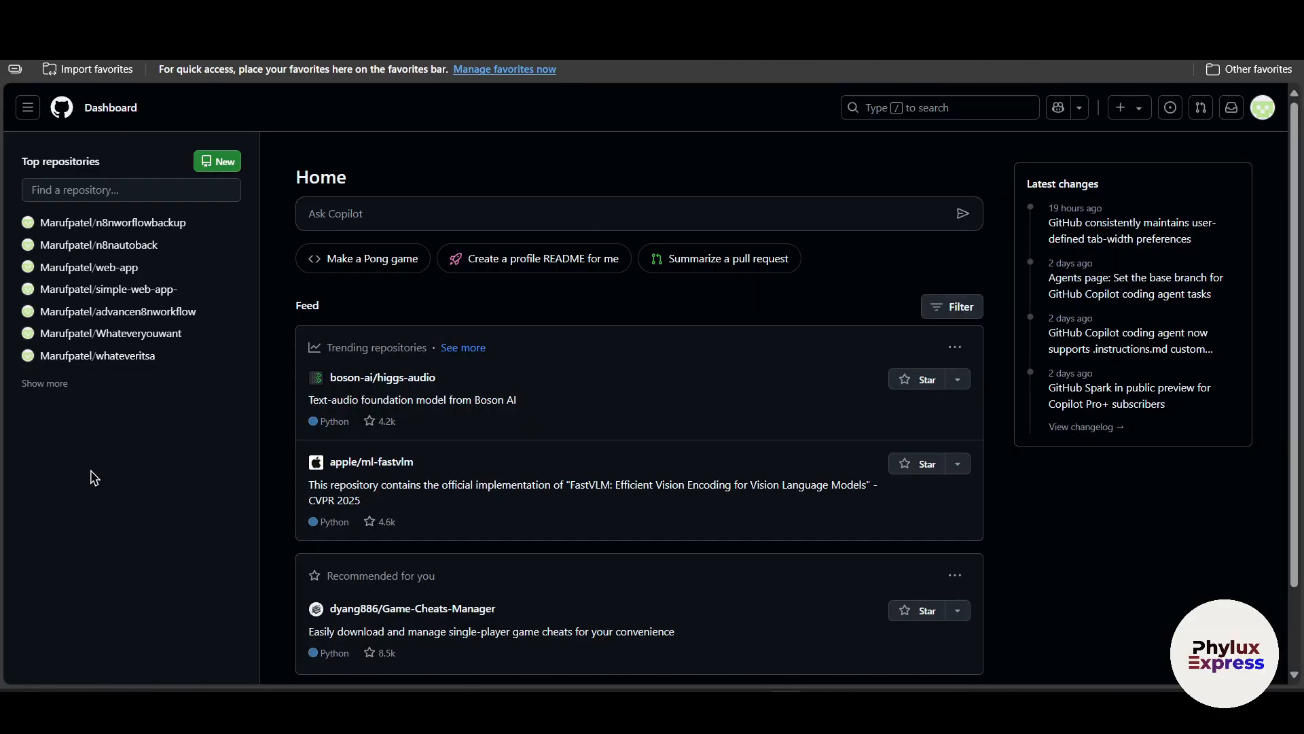
{"action": "left_click", "coordinate": [1264, 108]}
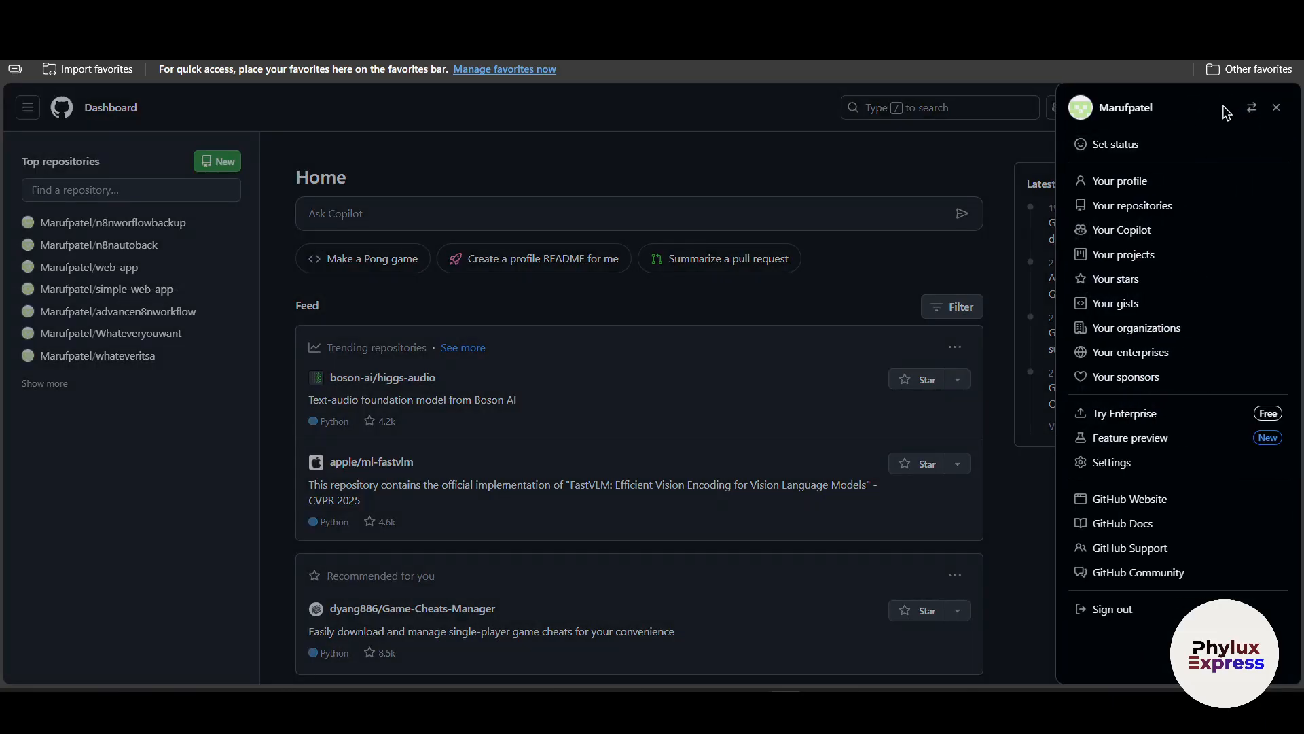
{"action": "left_click", "coordinate": [1130, 469]}
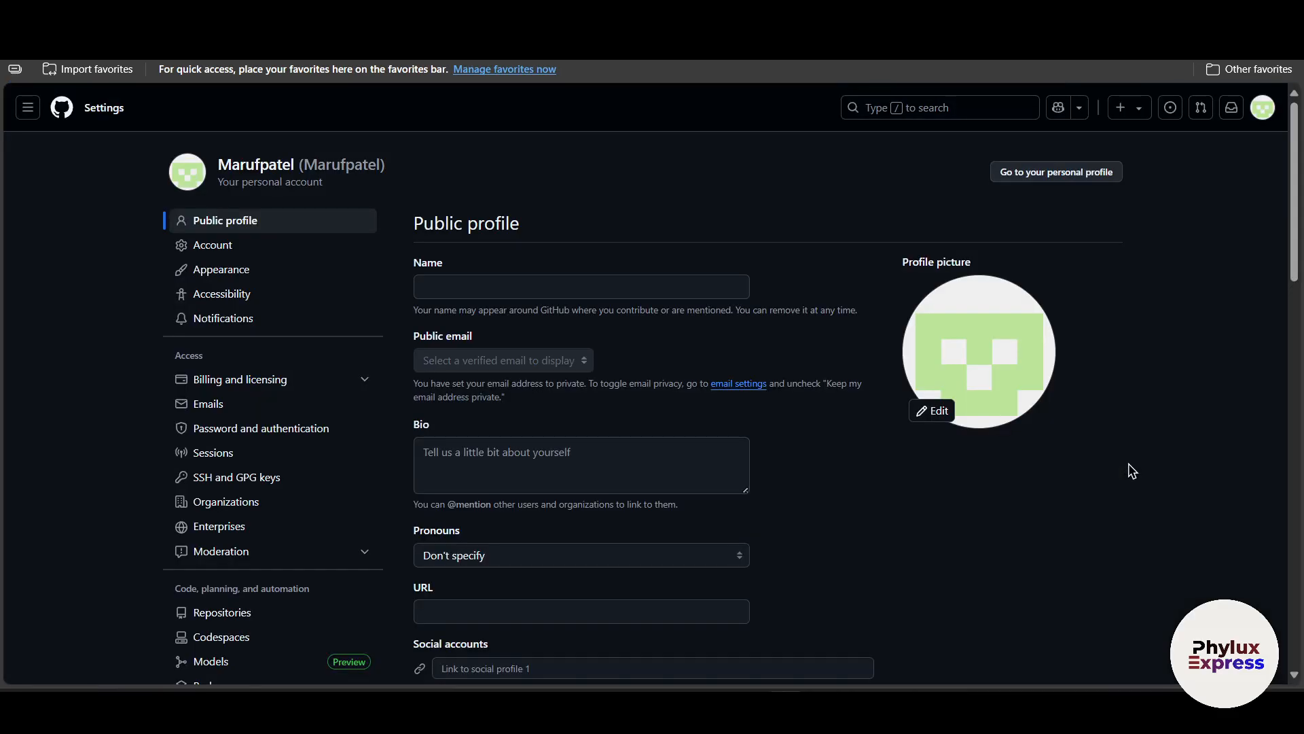
{"action": "scroll", "coordinate": [247, 405], "scroll_direction": "down", "scroll_amount": 8}
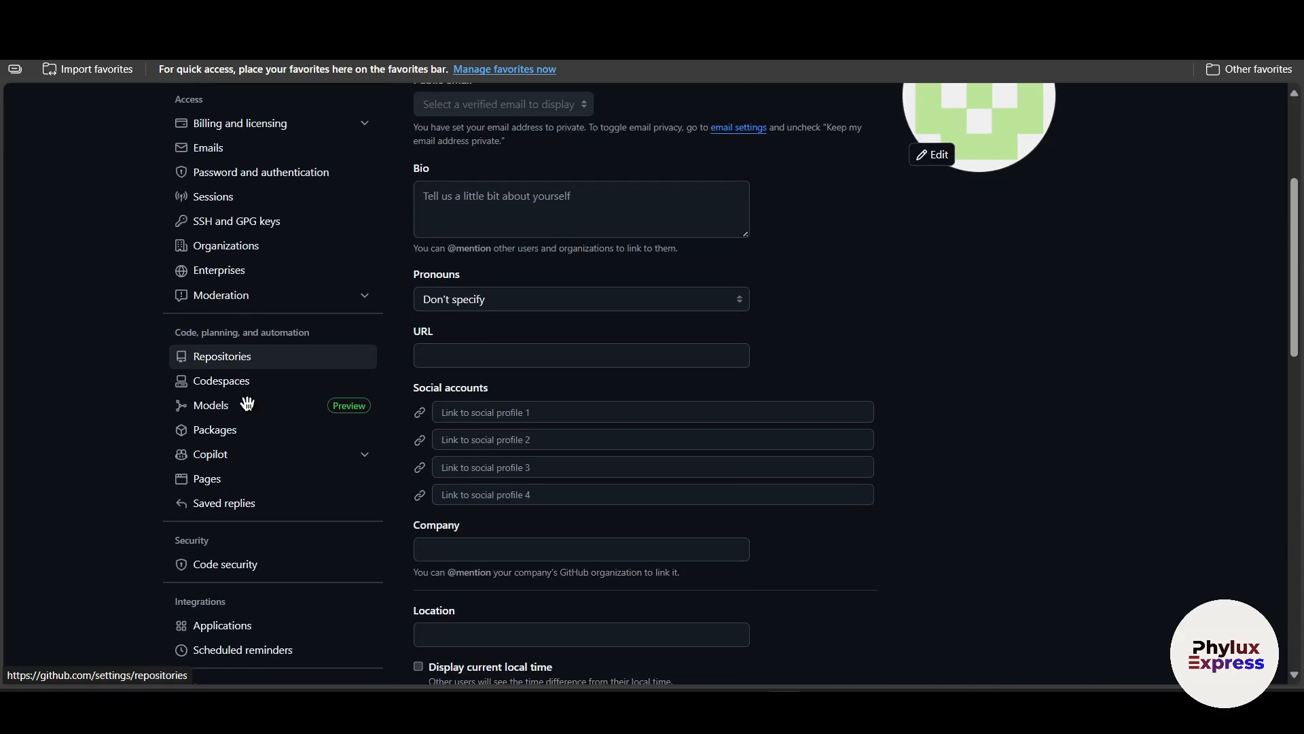
{"action": "scroll", "coordinate": [248, 405], "scroll_direction": "down", "scroll_amount": 2}
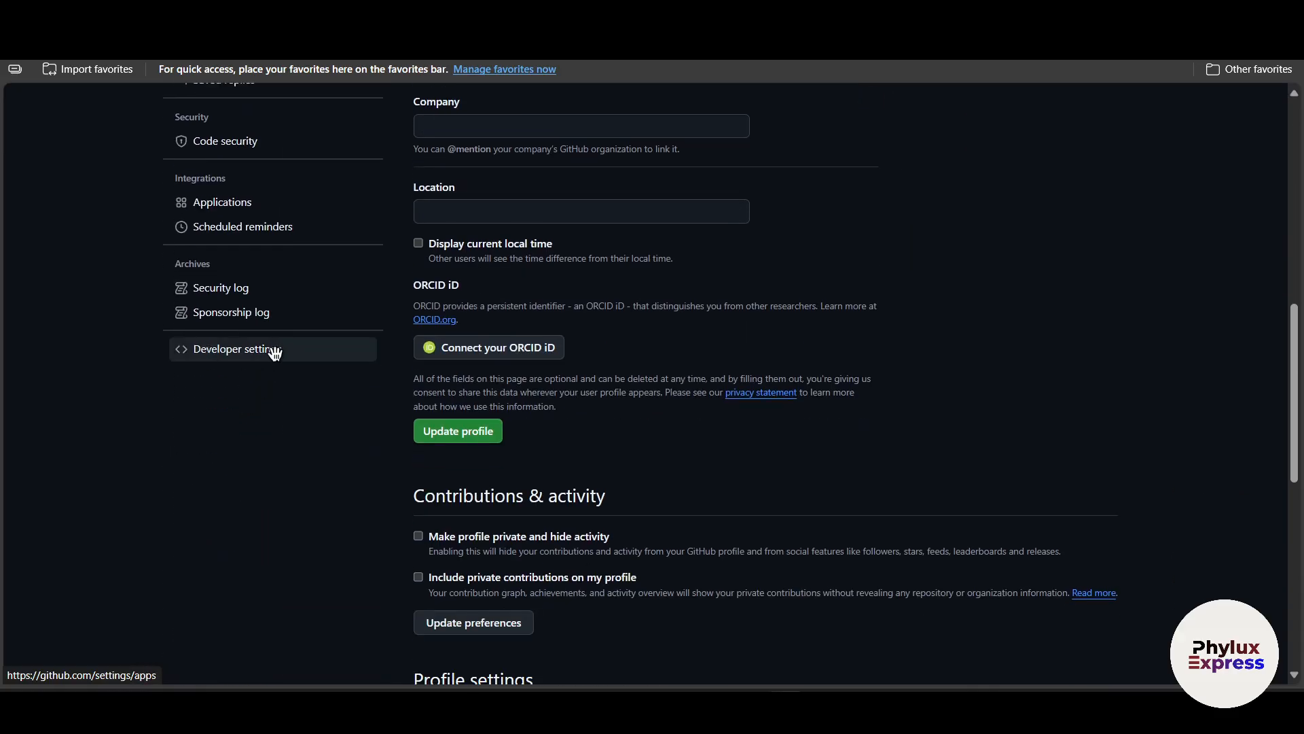
{"action": "left_click", "coordinate": [275, 350]}
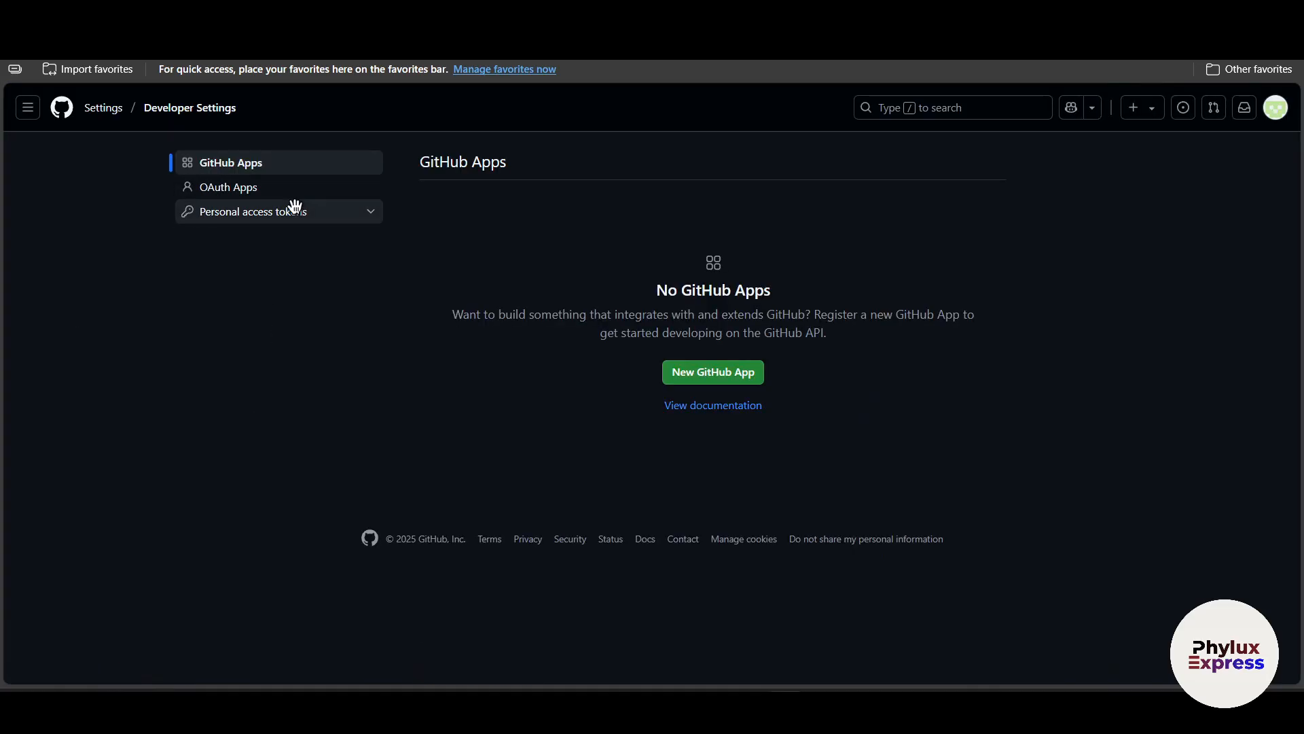
{"action": "left_click", "coordinate": [258, 189]}
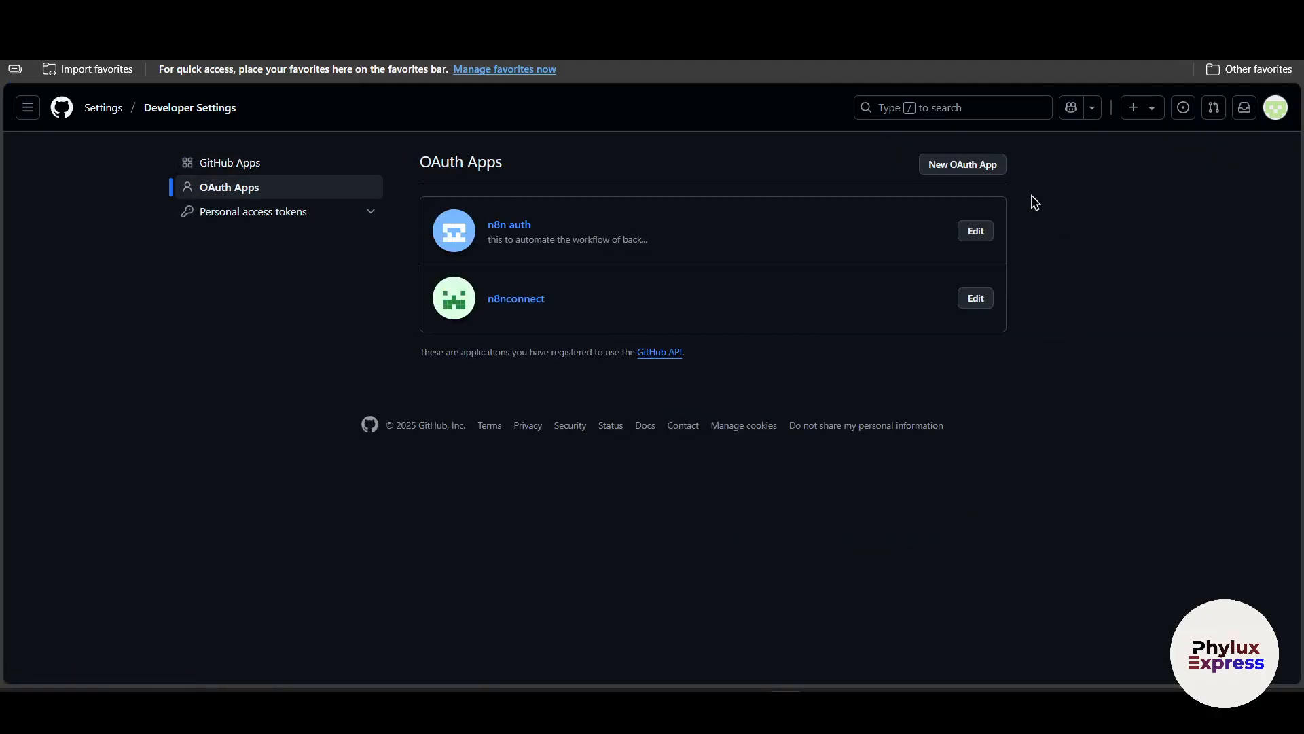
{"action": "left_click", "coordinate": [949, 163]}
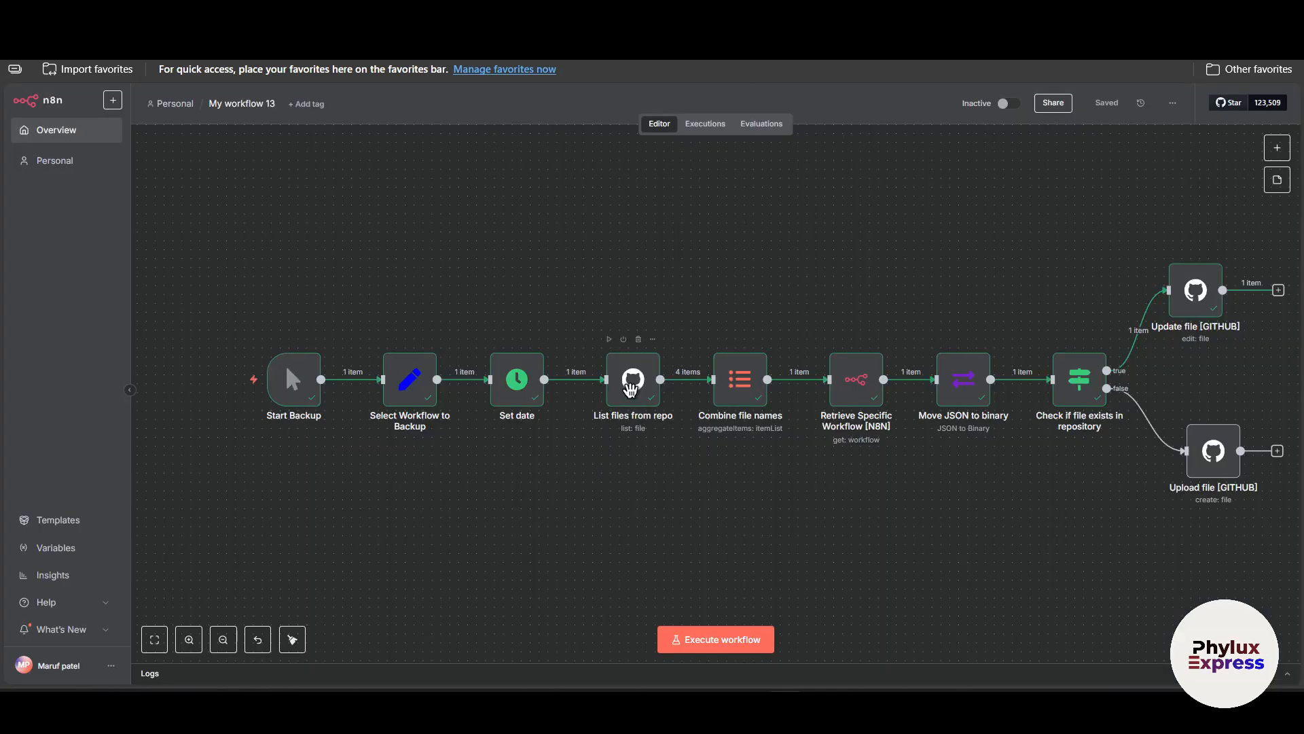
In n8n, create a new GitHub credential for the List files from repo node using OAuth2, and copy its OAuth Redirect URL.
{"action": "double_click", "coordinate": [630, 388]}
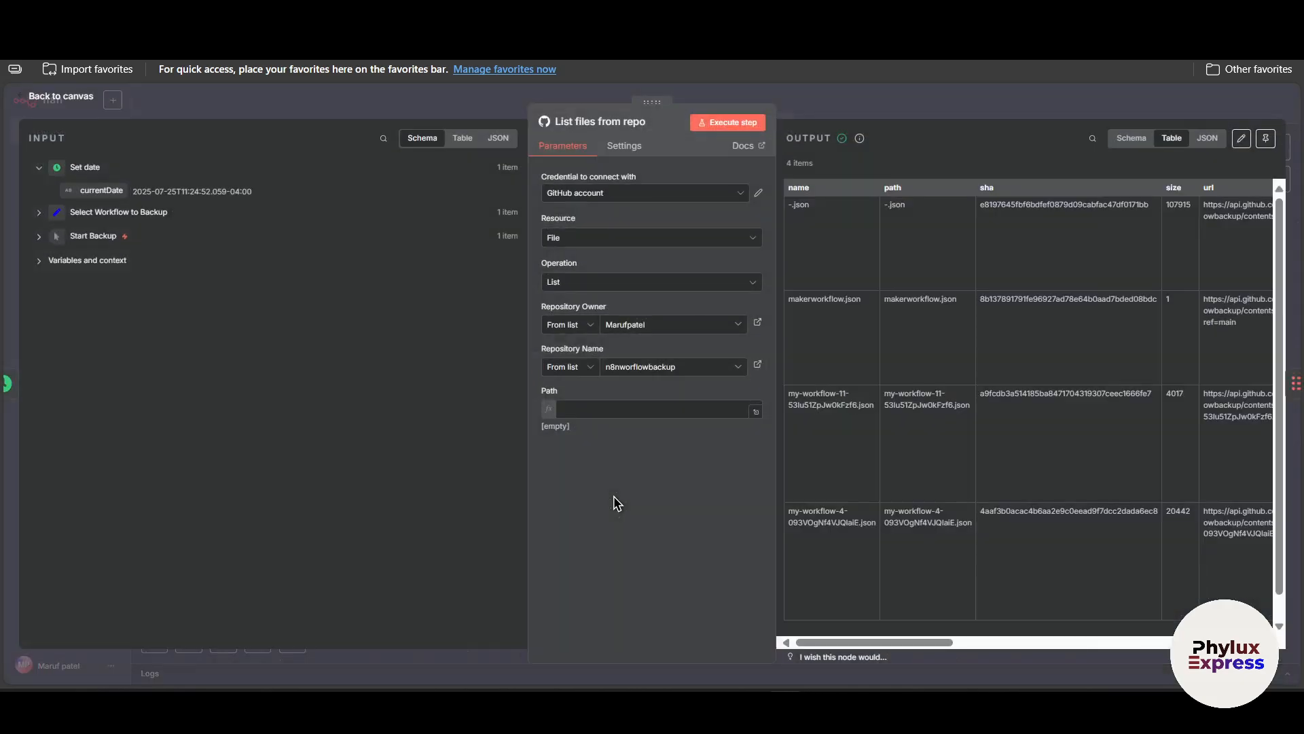
{"action": "left_click", "coordinate": [635, 196]}
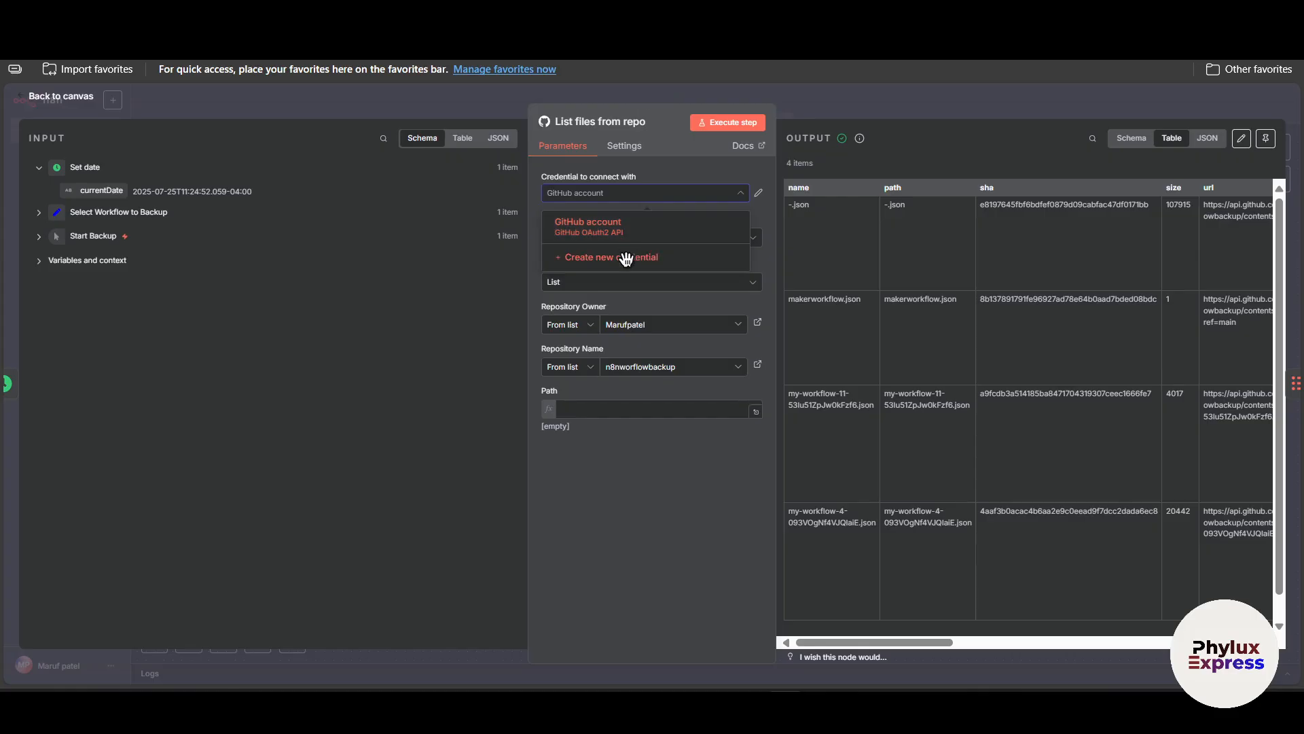
{"action": "left_click", "coordinate": [626, 258]}
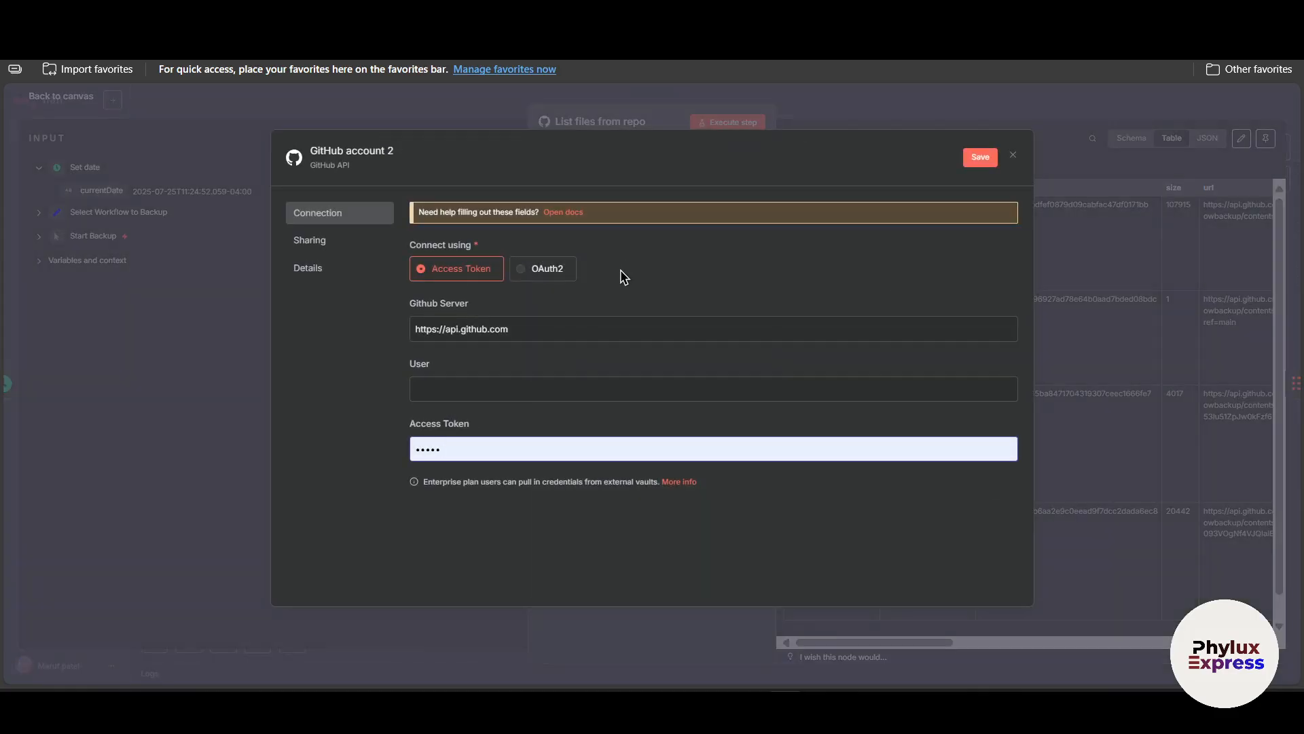
{"action": "left_click", "coordinate": [558, 267]}
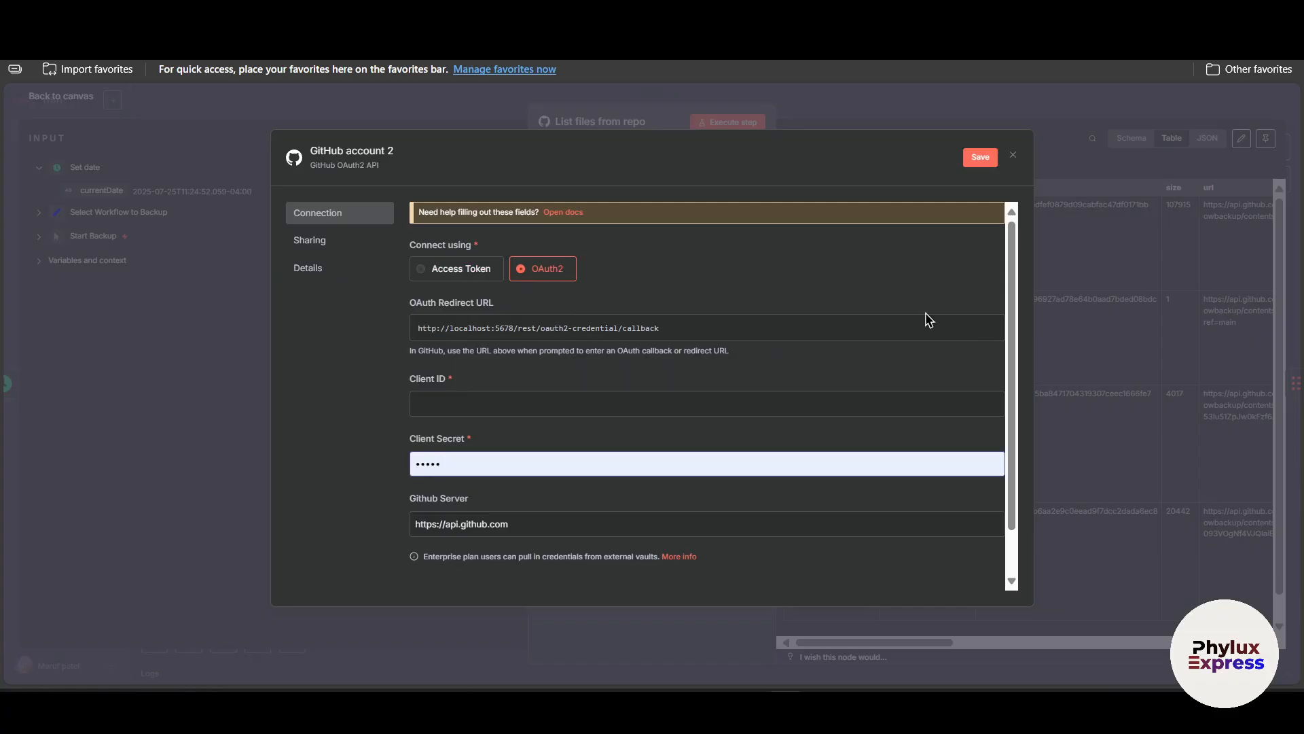
{"action": "left_click", "coordinate": [691, 329]}
{"action": "left_click_drag", "start_coordinate": [405, 305], "coordinate": [495, 305]}
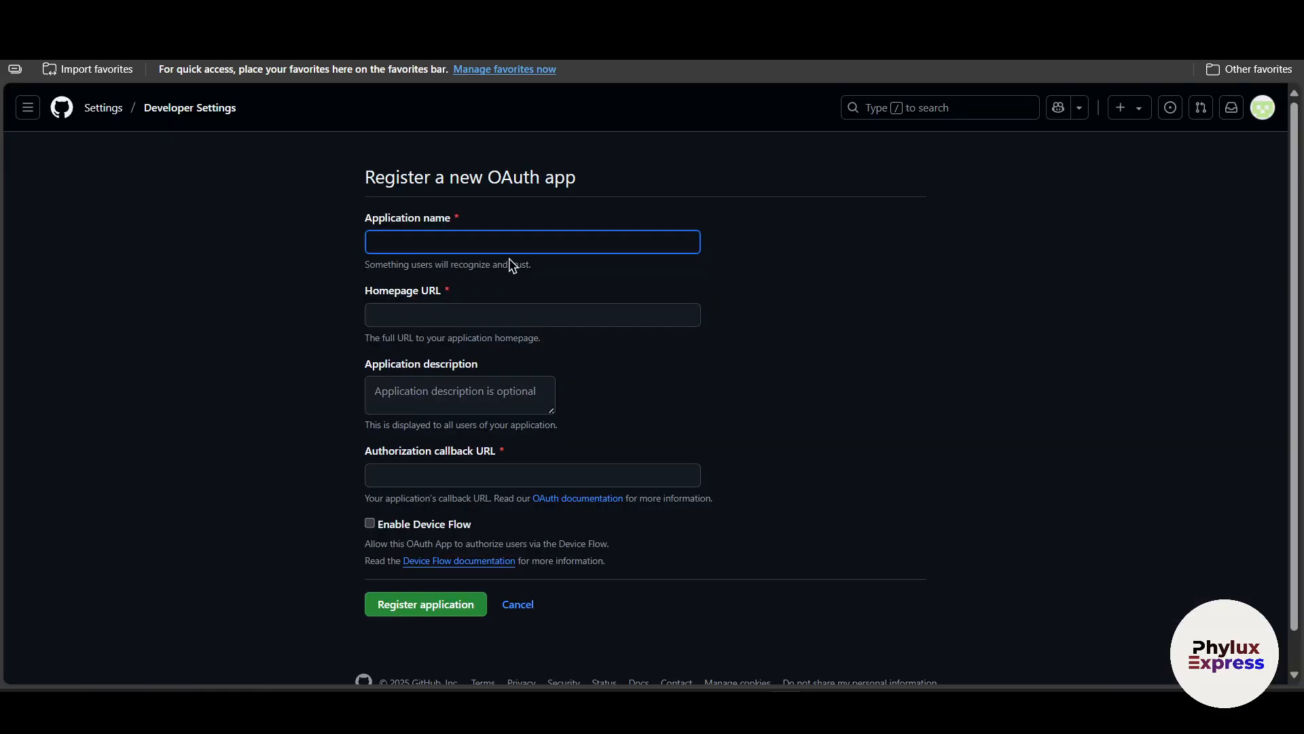
Name the new OAuth app n8nworkflowbackupapp in the registration form.
{"action": "left_click", "coordinate": [474, 238]}
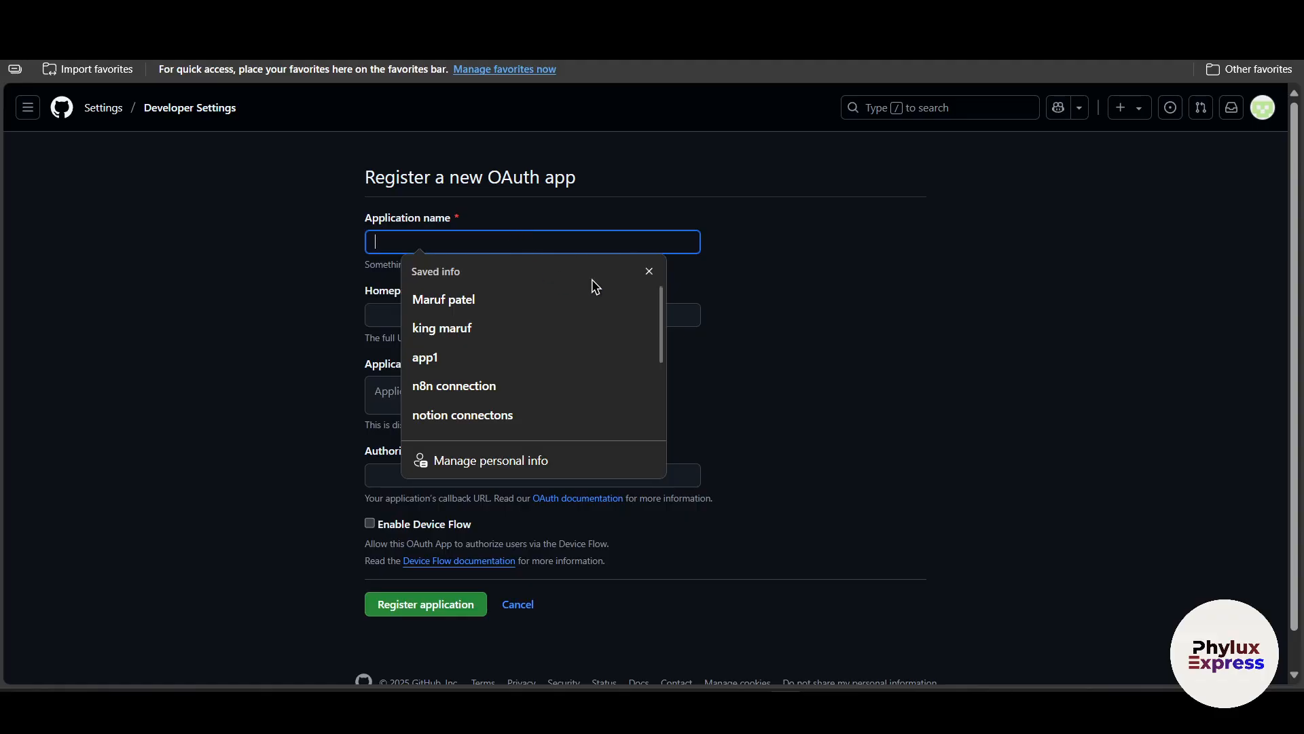
{"action": "left_click", "coordinate": [649, 271]}
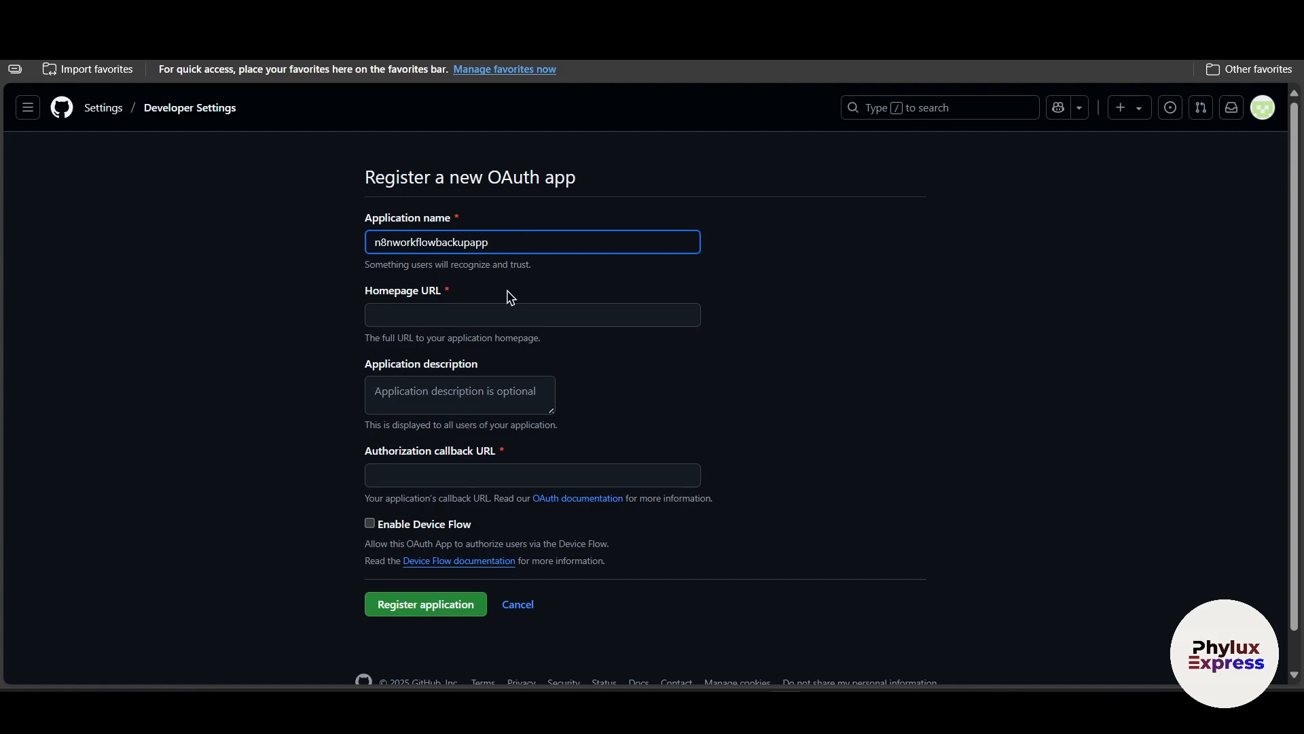
{"action": "left_click", "coordinate": [505, 315]}
{"action": "left_click", "coordinate": [721, 288]}
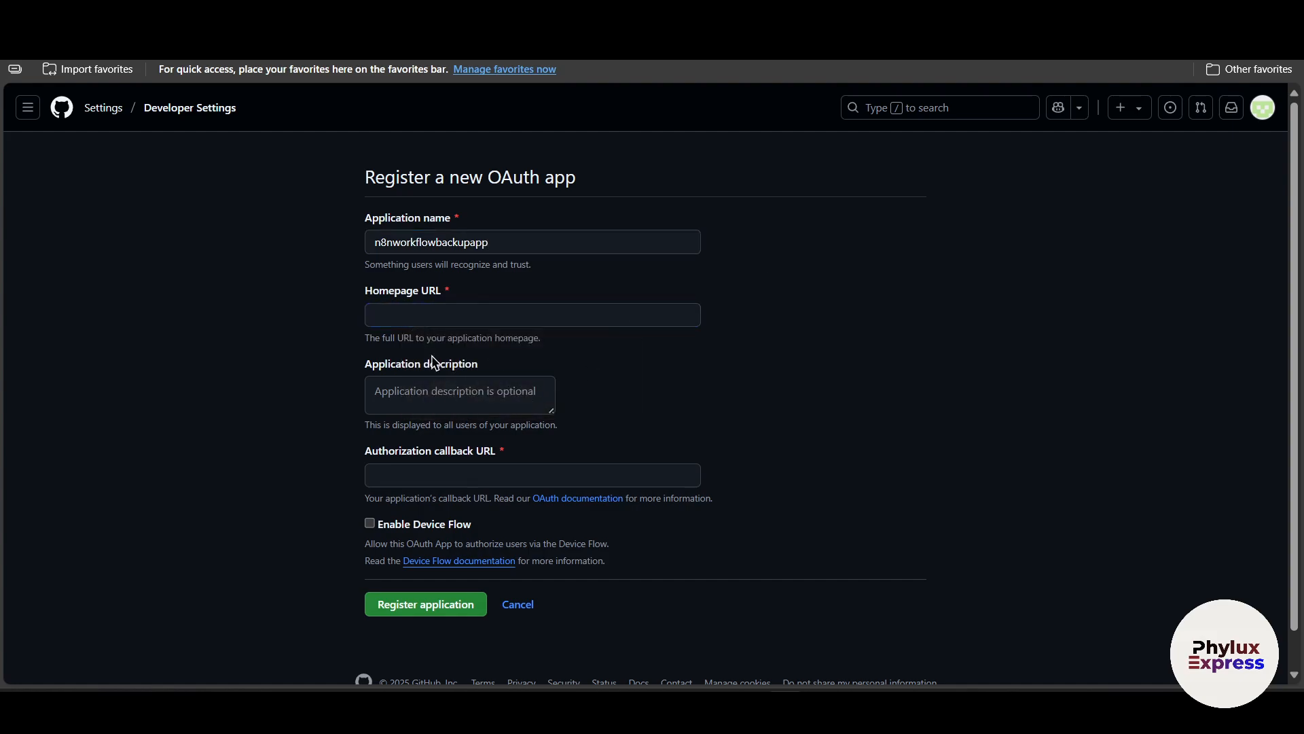
{"action": "left_click", "coordinate": [557, 313]}
{"action": "left_click", "coordinate": [767, 288]}
{"action": "left_click", "coordinate": [563, 314]}
{"action": "left_click", "coordinate": [816, 331]}
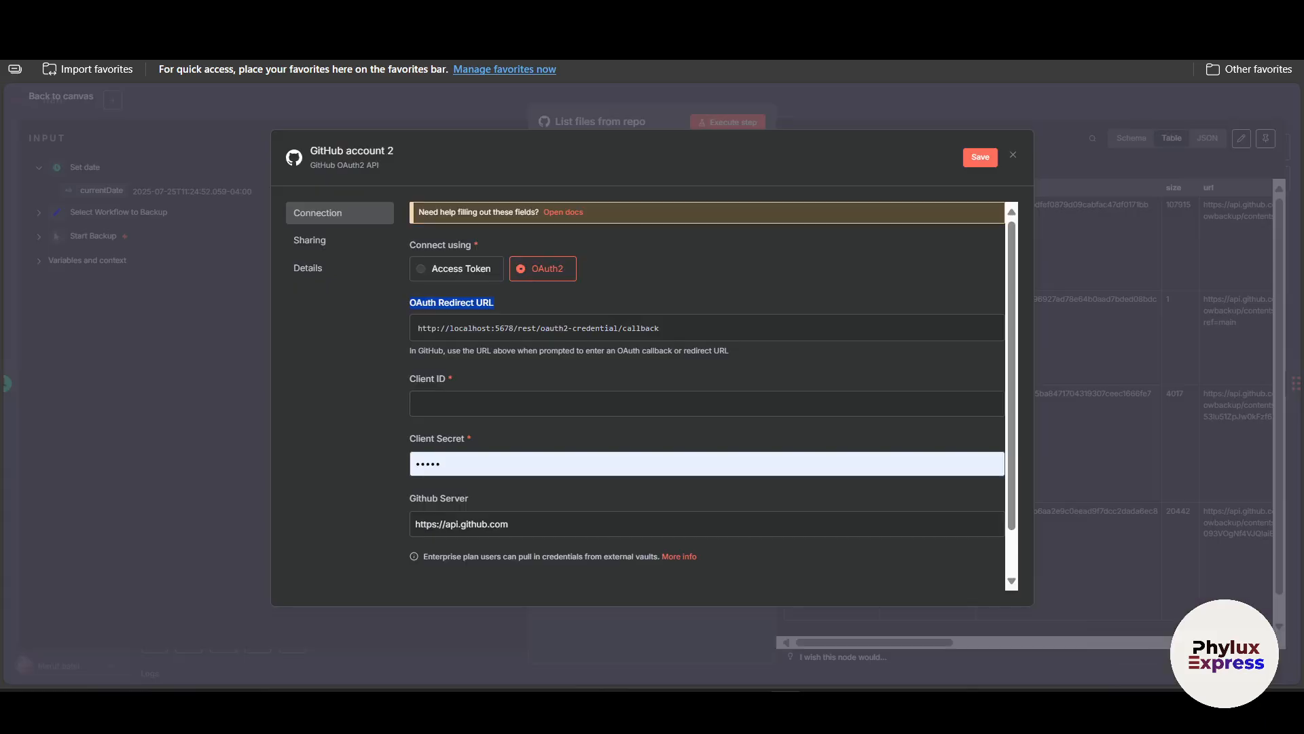
{"action": "key", "text": "ctrl+l"}
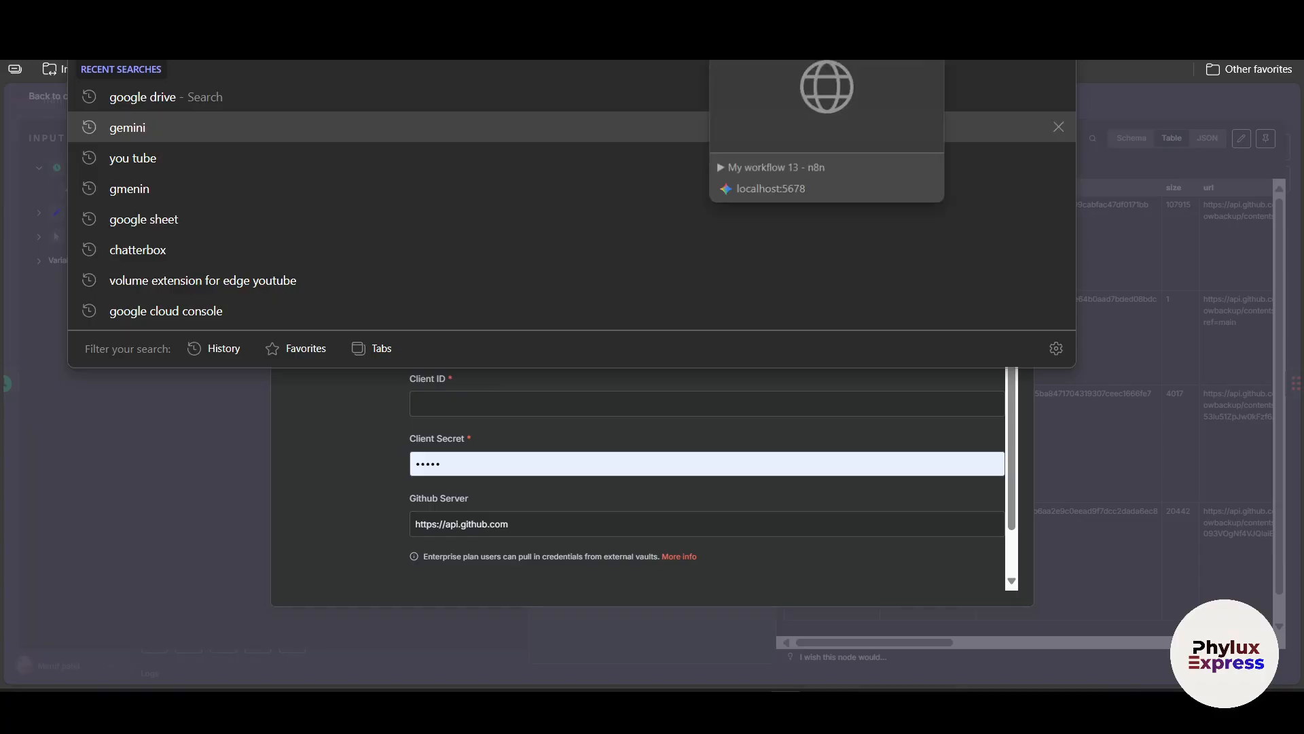
{"action": "left_click", "coordinate": [502, 15]}
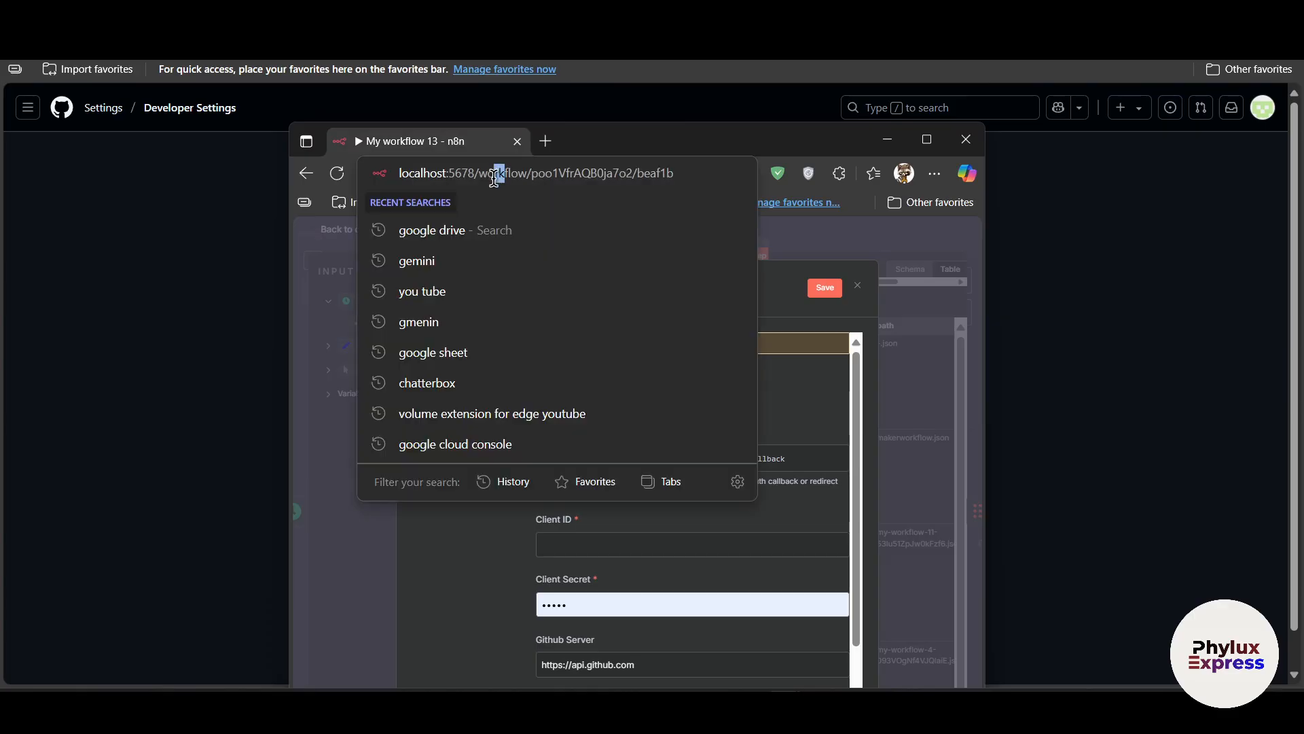
{"action": "left_click", "coordinate": [487, 174]}
{"action": "left_click_drag", "start_coordinate": [476, 173], "coordinate": [372, 174]}
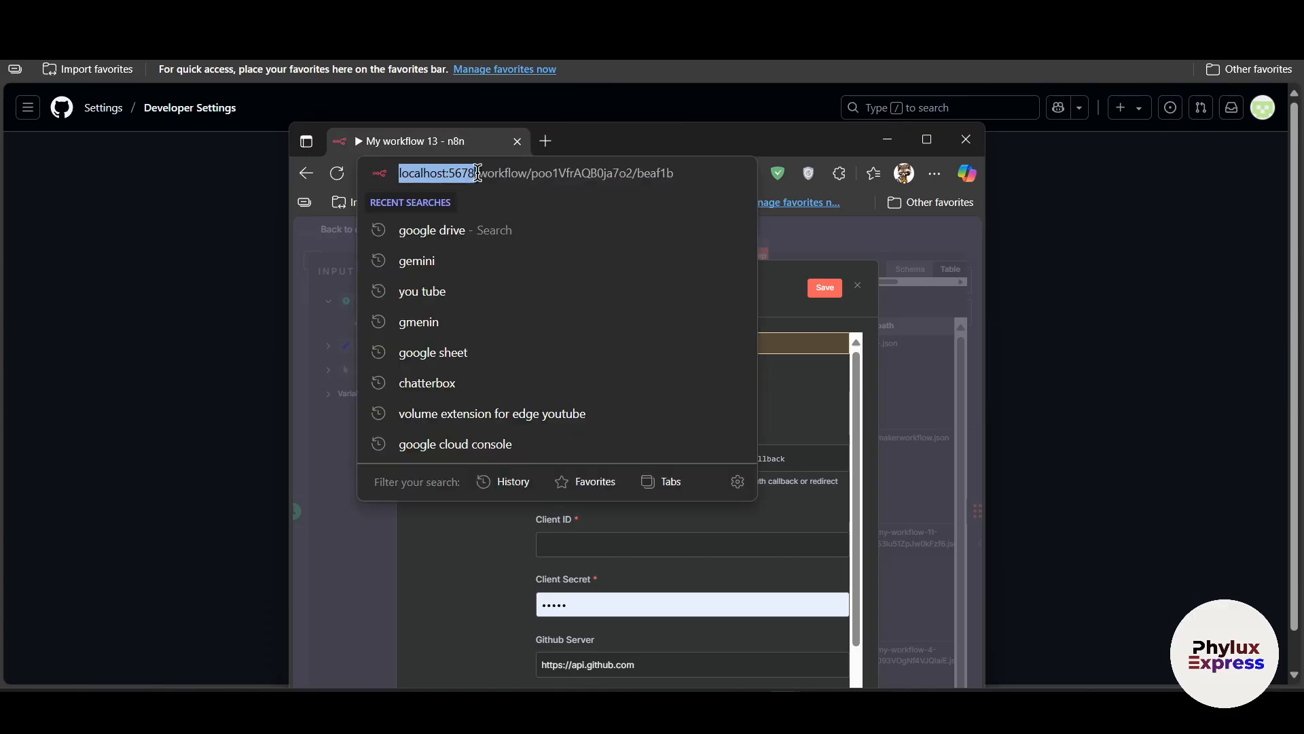
{"action": "left_click", "coordinate": [518, 141]}
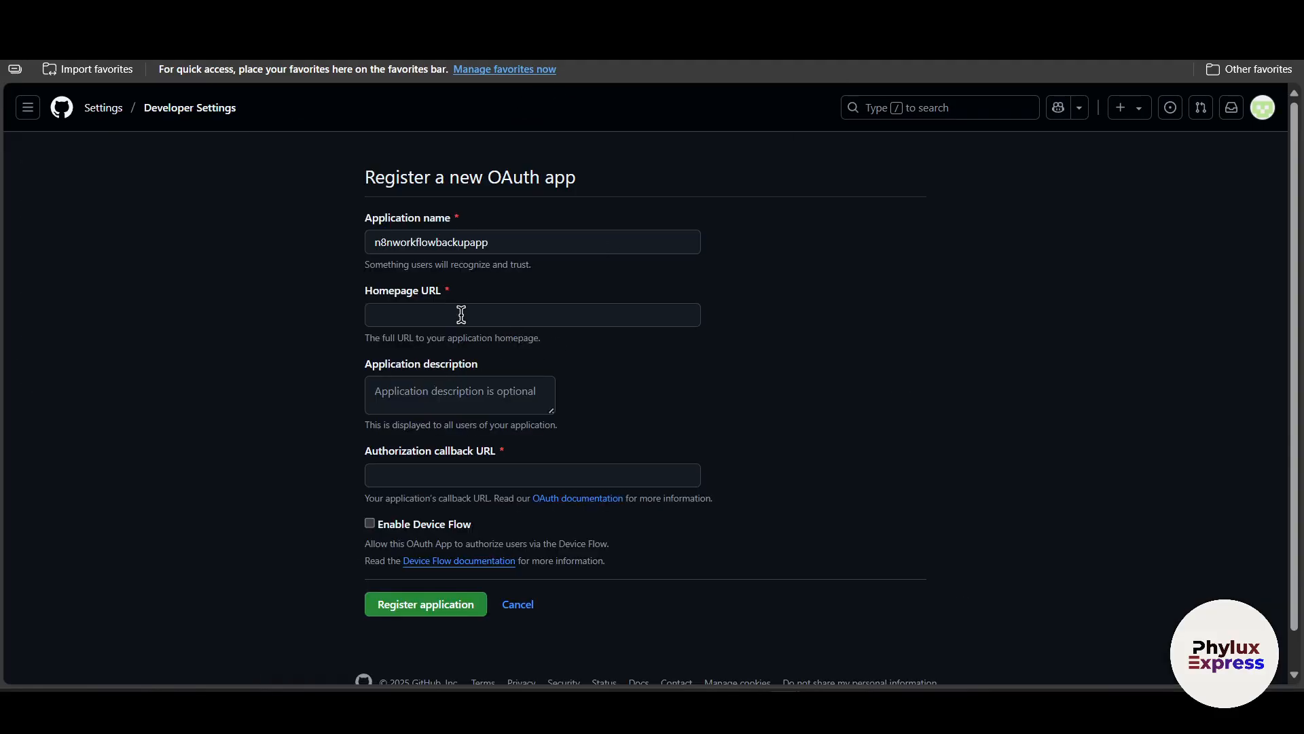
{"action": "left_click", "coordinate": [462, 311]}
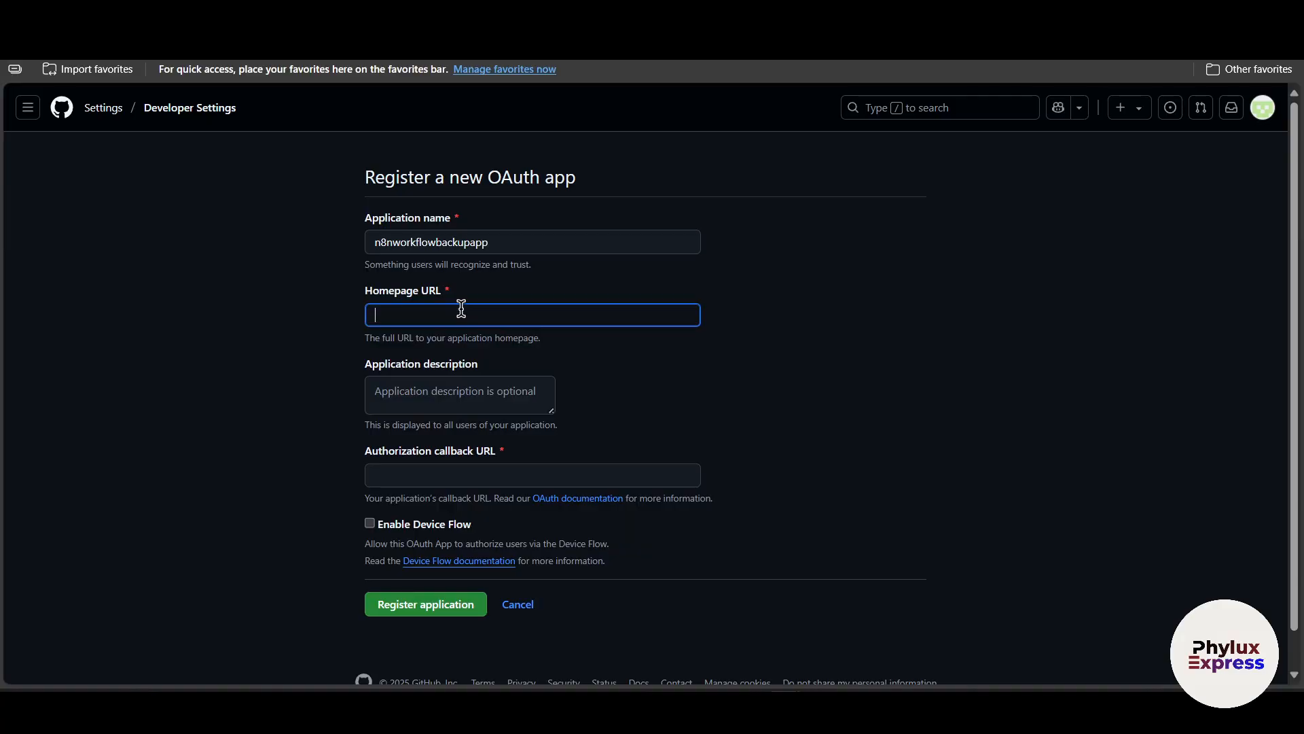
{"action": "key", "text": "ctrl+v"}
{"action": "left_click", "coordinate": [467, 474]}
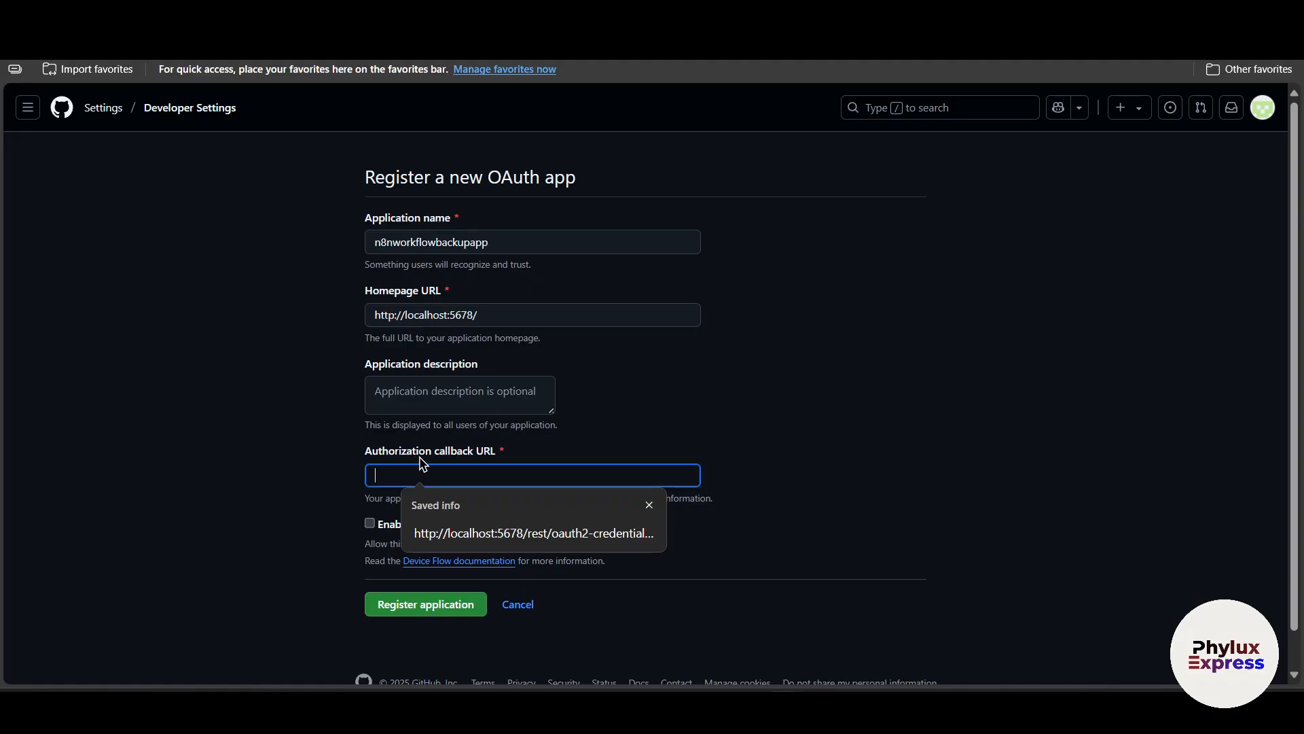
{"action": "left_click", "coordinate": [618, 440]}
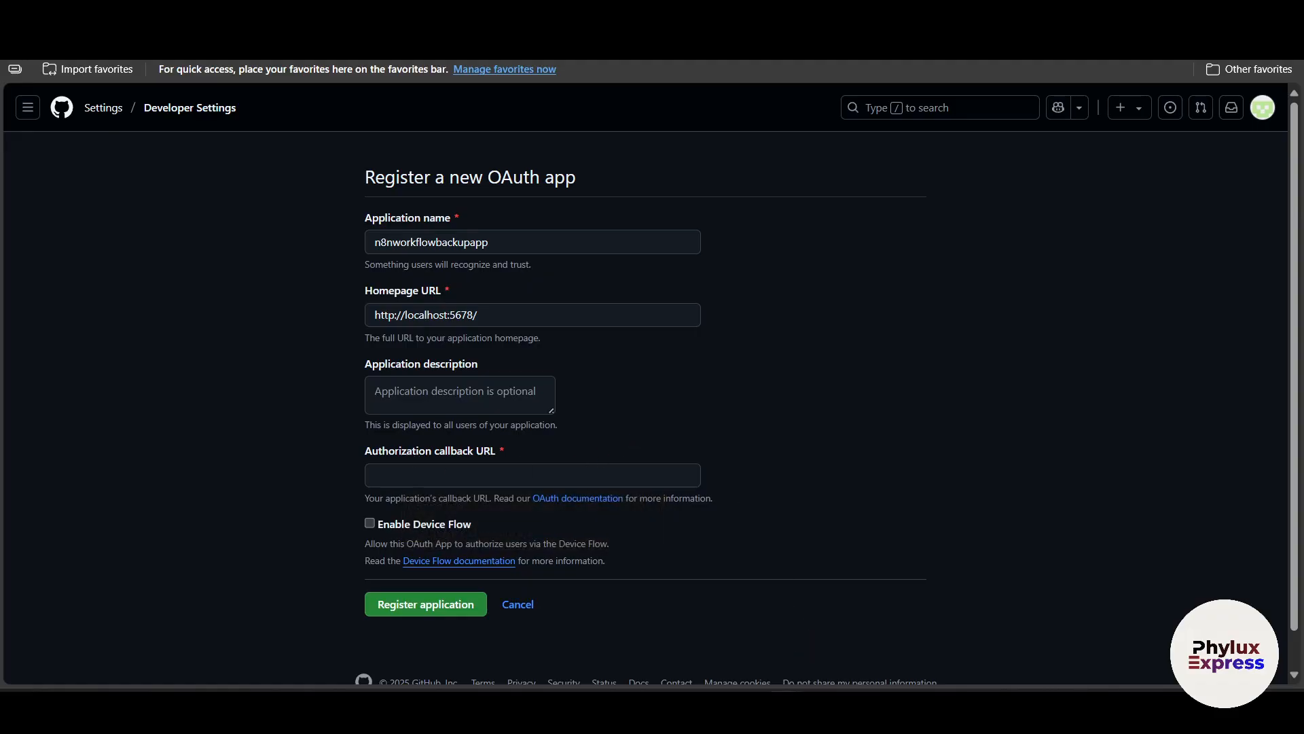
{"action": "left_click", "coordinate": [849, 640]}
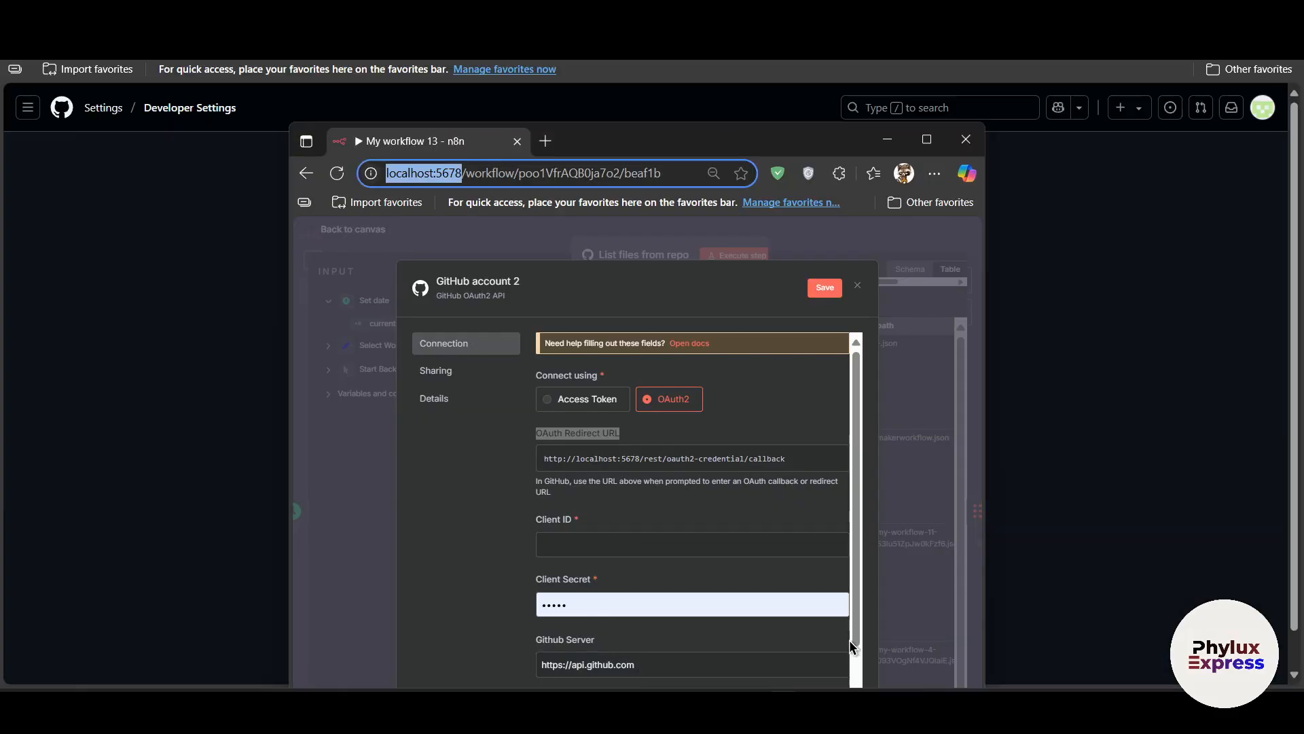
{"action": "left_click", "coordinate": [569, 455]}
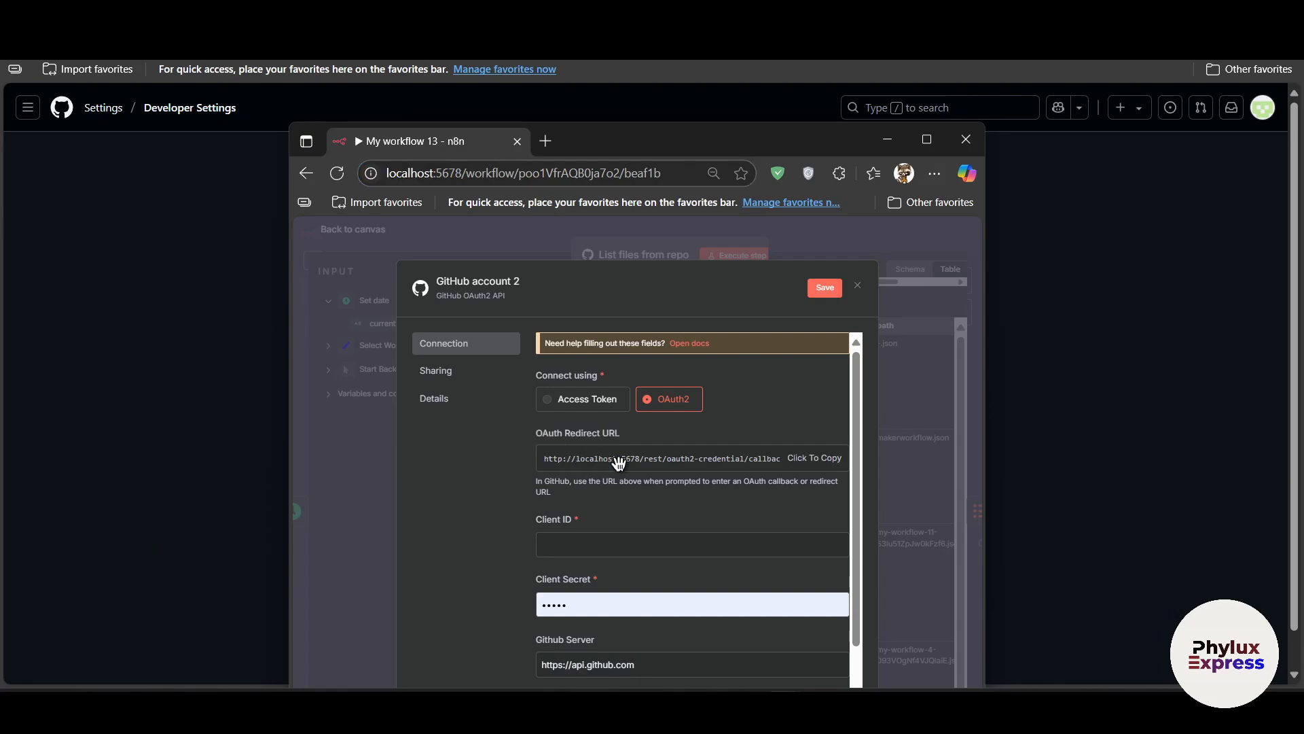
{"action": "key", "text": "Escape"}
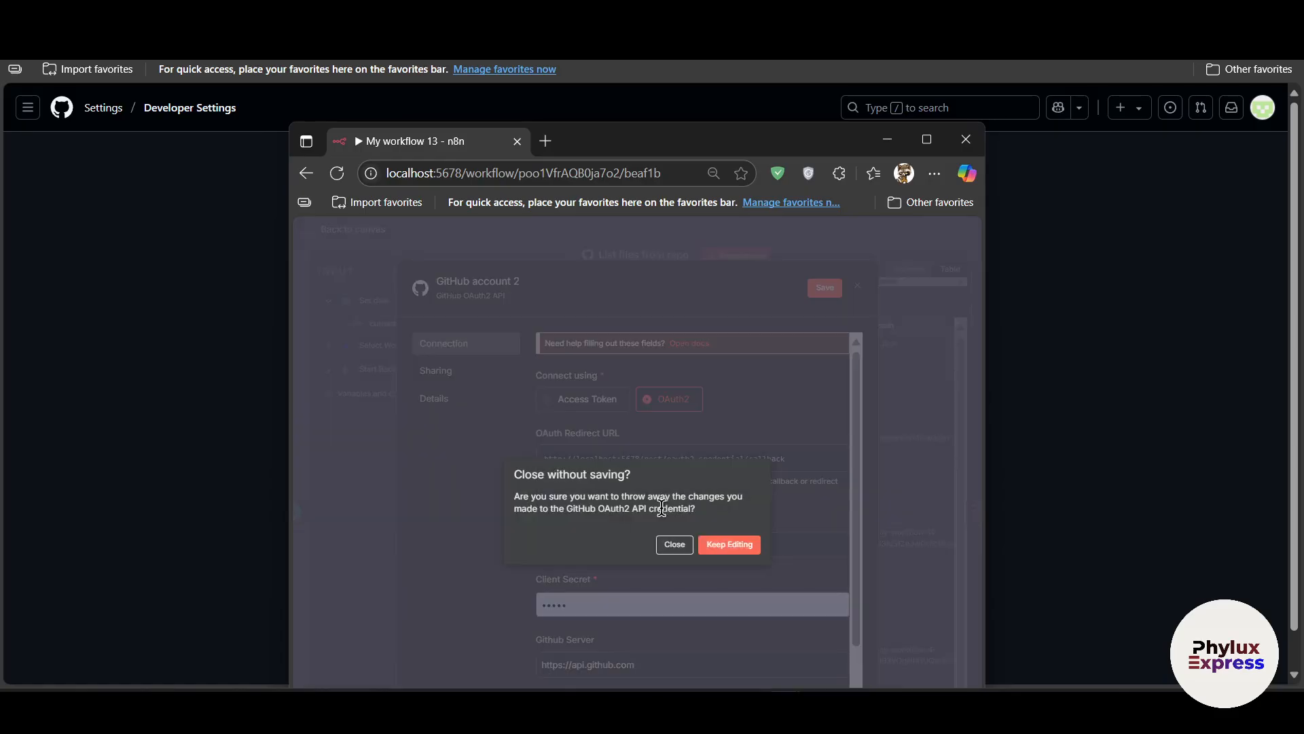
{"action": "left_click", "coordinate": [726, 544]}
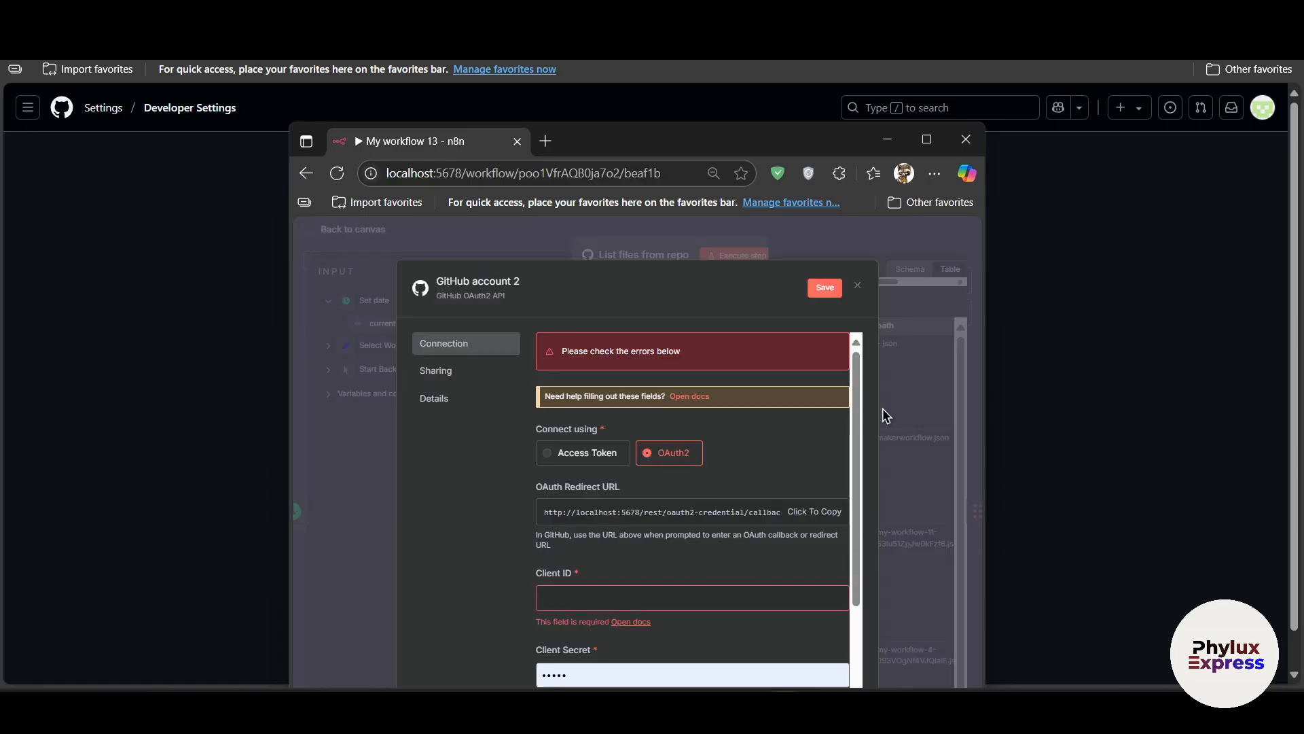
{"action": "left_click_drag", "start_coordinate": [453, 151], "coordinate": [462, 16]}
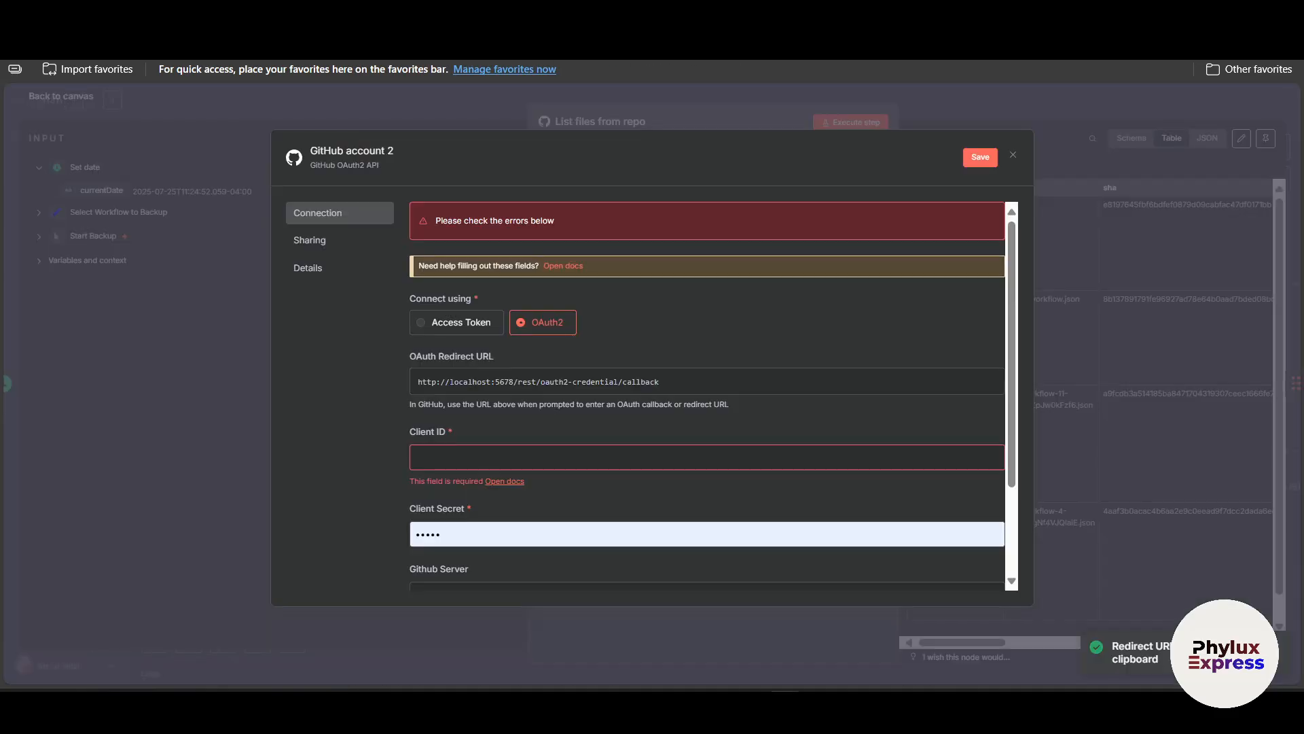
{"action": "left_click", "coordinate": [326, 16]}
{"action": "left_click", "coordinate": [436, 476]}
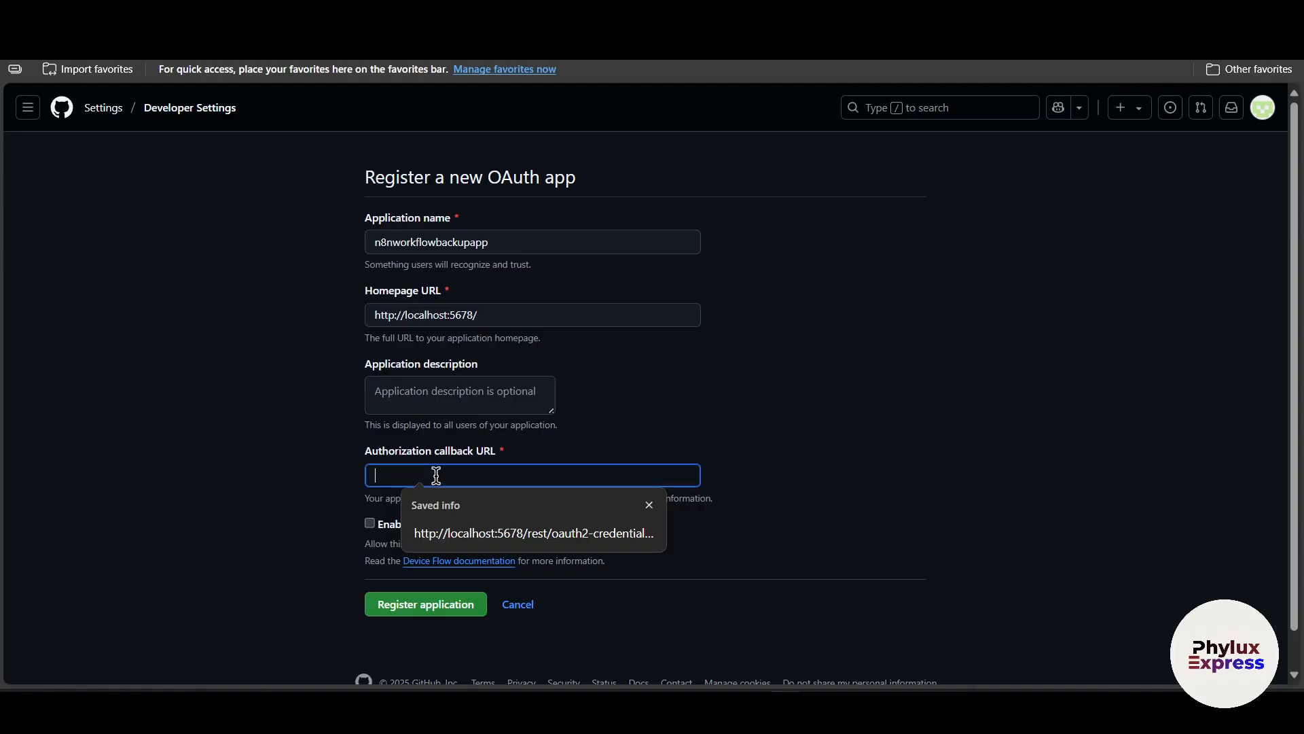
{"action": "key", "text": "ctrl+v"}
{"action": "left_click", "coordinate": [894, 462]}
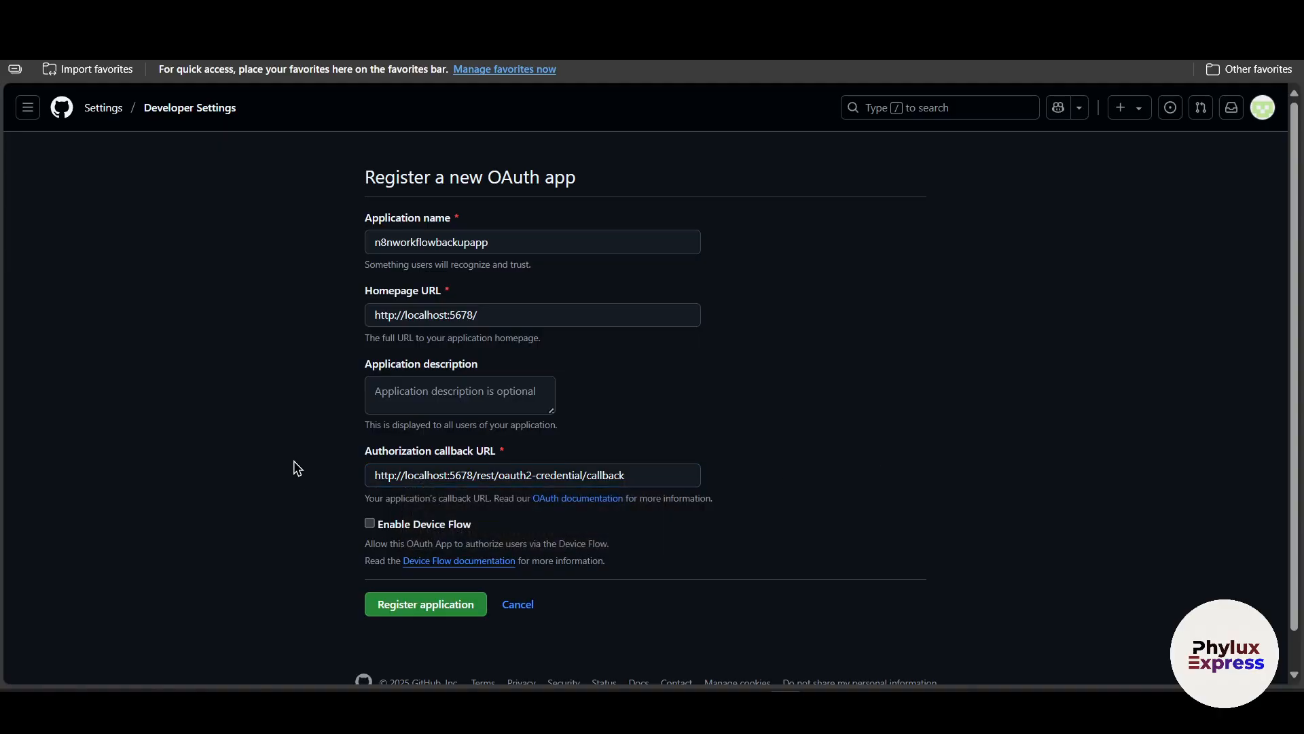
{"action": "scroll", "coordinate": [320, 505], "scroll_direction": "down", "scroll_amount": 1}
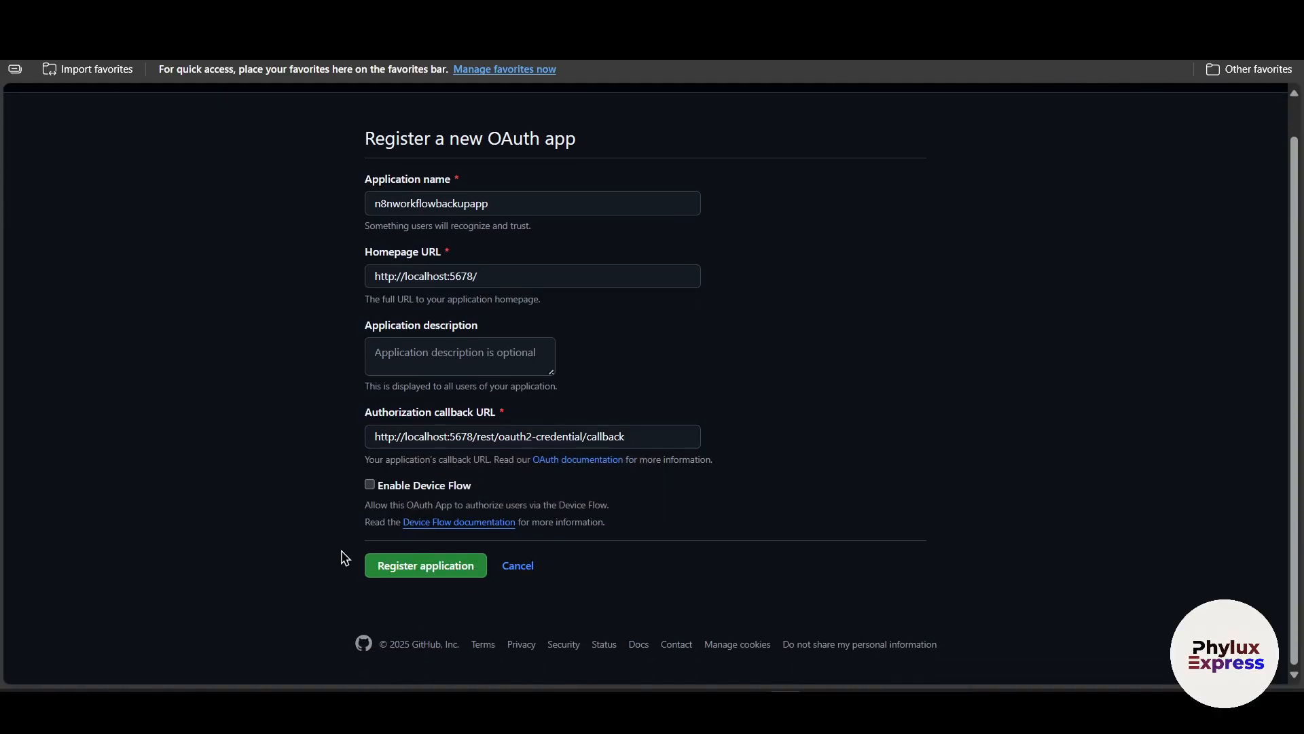
{"action": "left_click", "coordinate": [396, 574]}
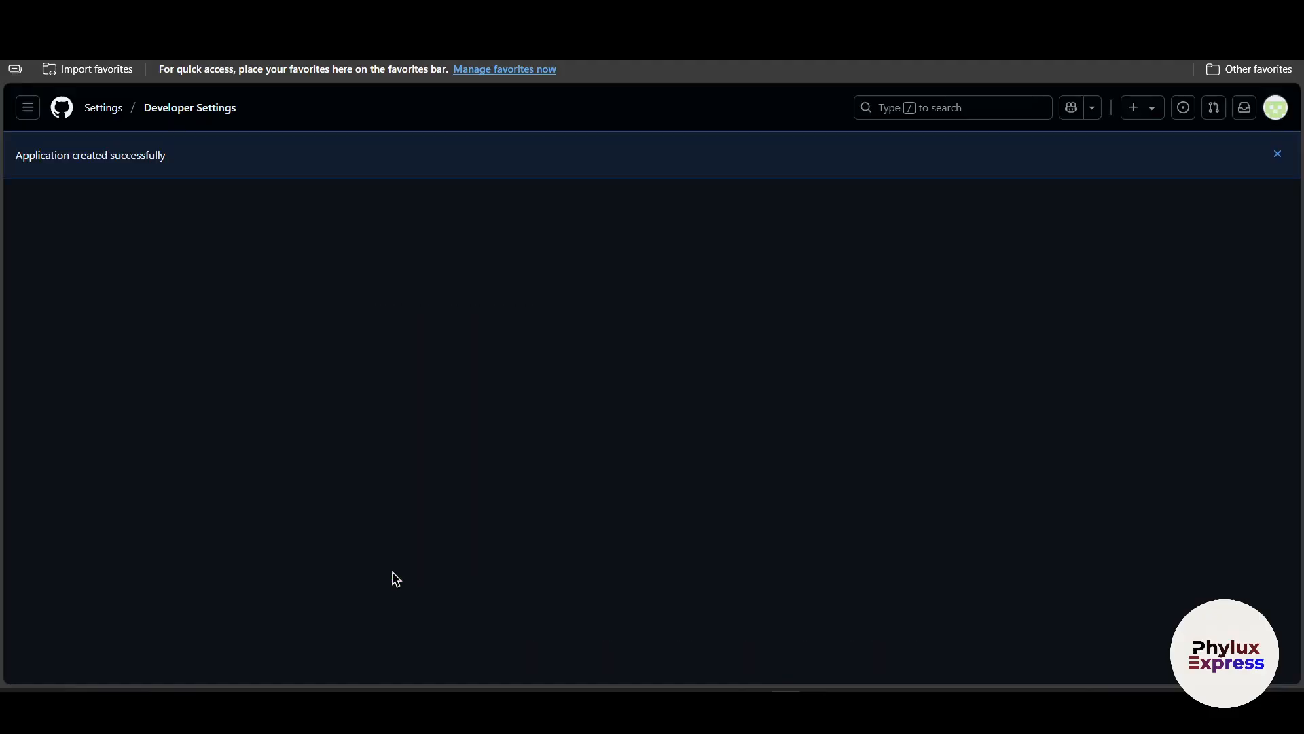
Copy the new OAuth app's Client ID into the Client ID field of the n8n GitHub credential.
{"action": "scroll", "coordinate": [893, 546], "scroll_direction": "down", "scroll_amount": 2}
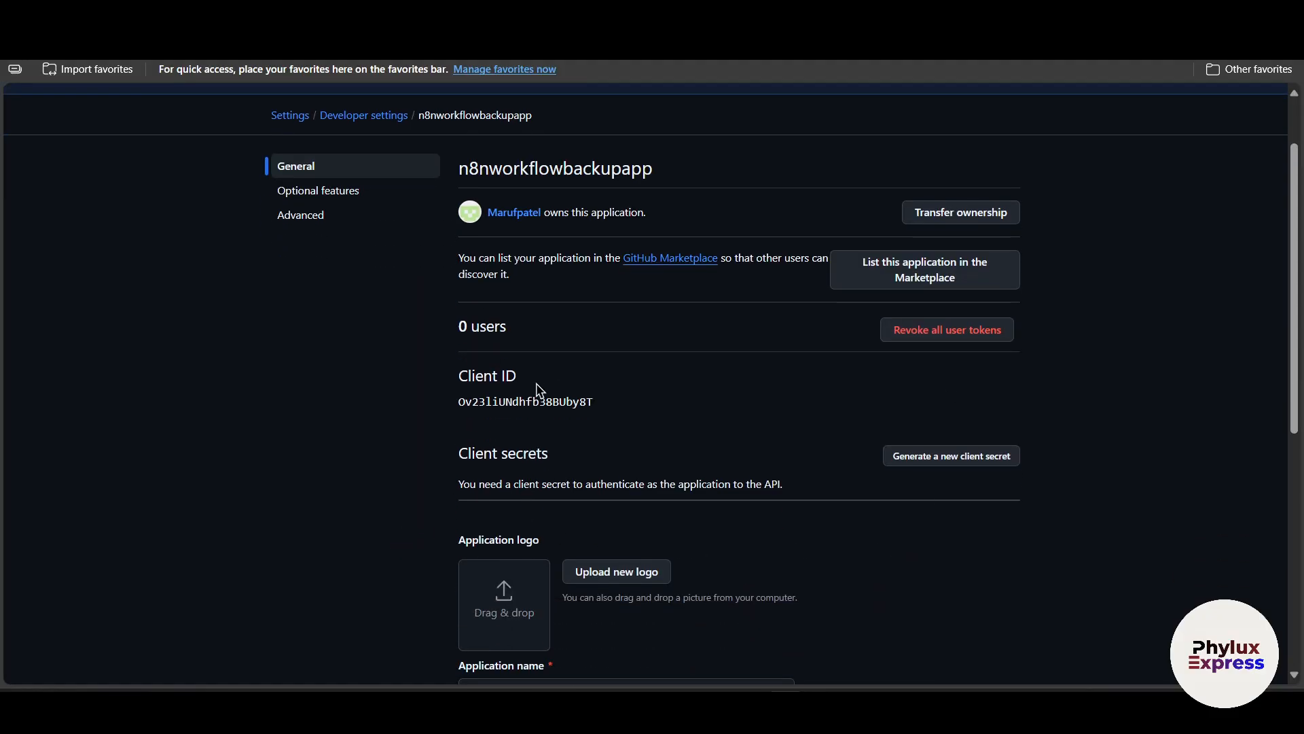
{"action": "left_click_drag", "start_coordinate": [451, 416], "coordinate": [1098, 417]}
{"action": "left_click", "coordinate": [1098, 416]}
{"action": "double_click", "coordinate": [526, 401]}
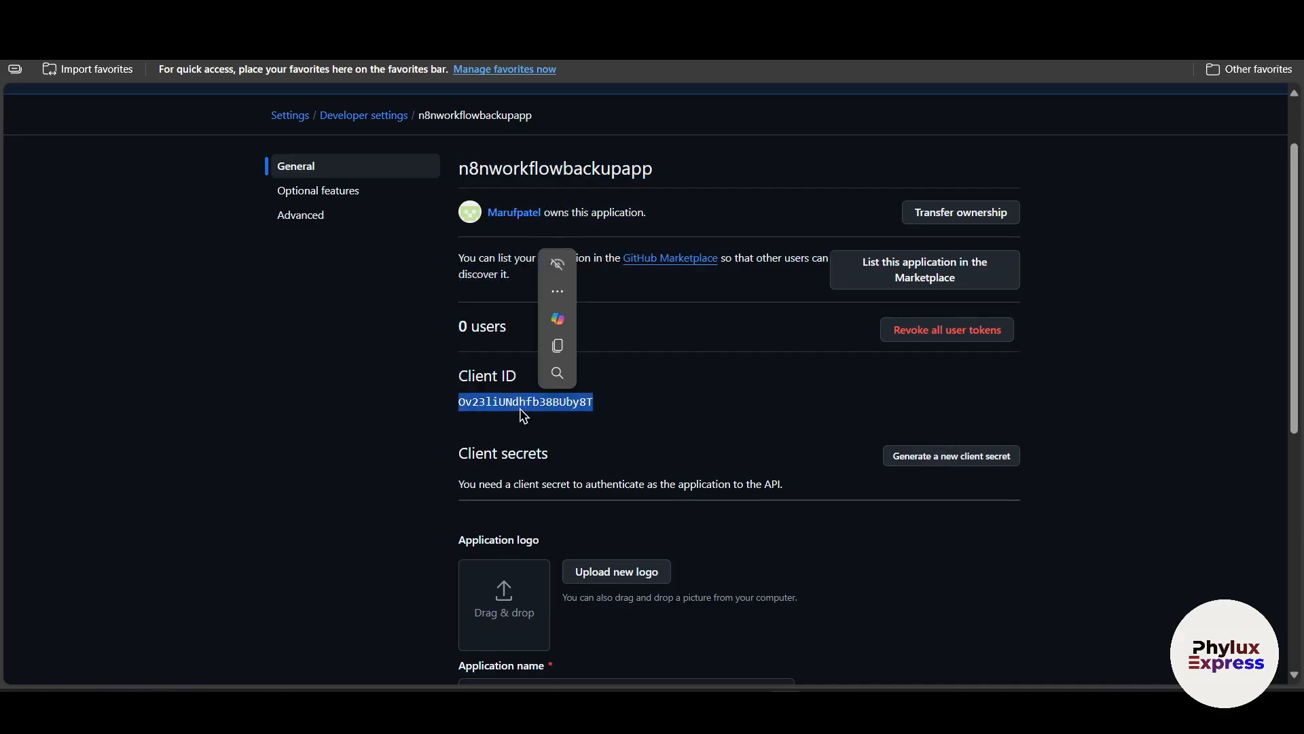
{"action": "key", "text": "ctrl+c"}
{"action": "key", "text": "ctrl+Tab"}
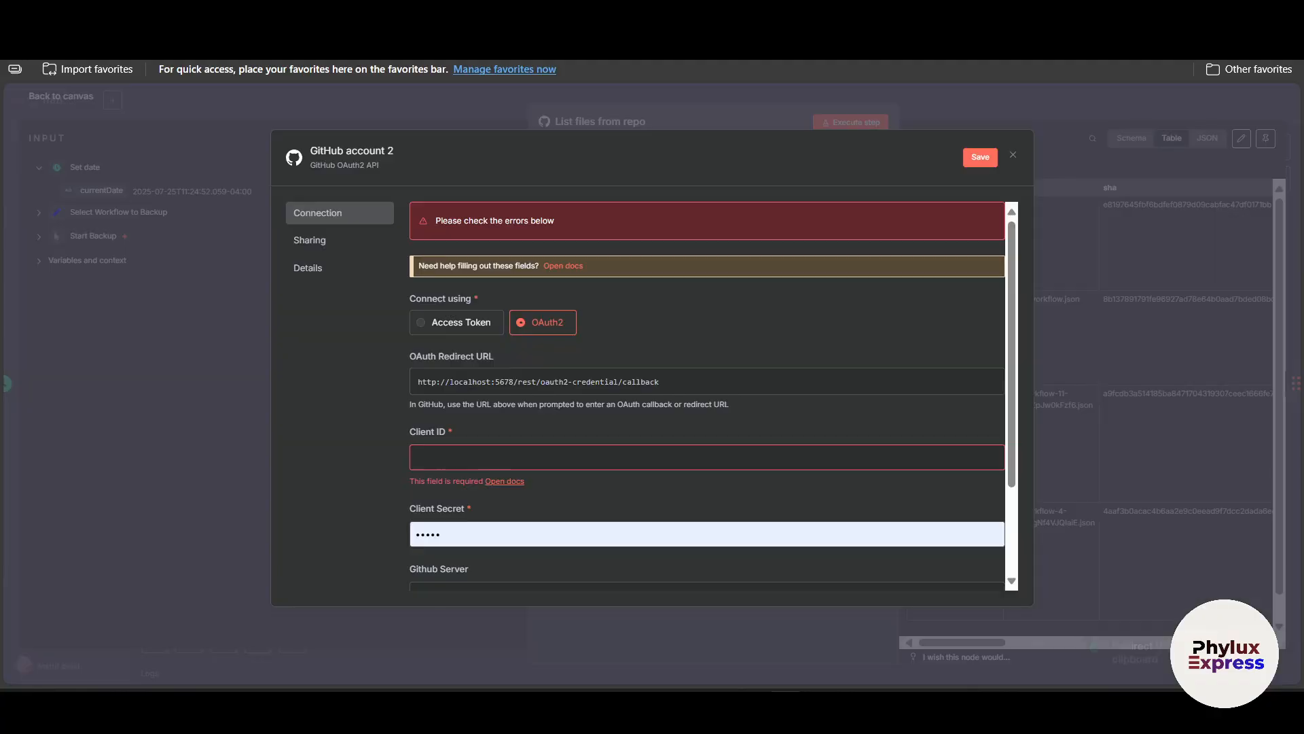
{"action": "left_click", "coordinate": [542, 454]}
{"action": "key", "text": "ctrl+v"}
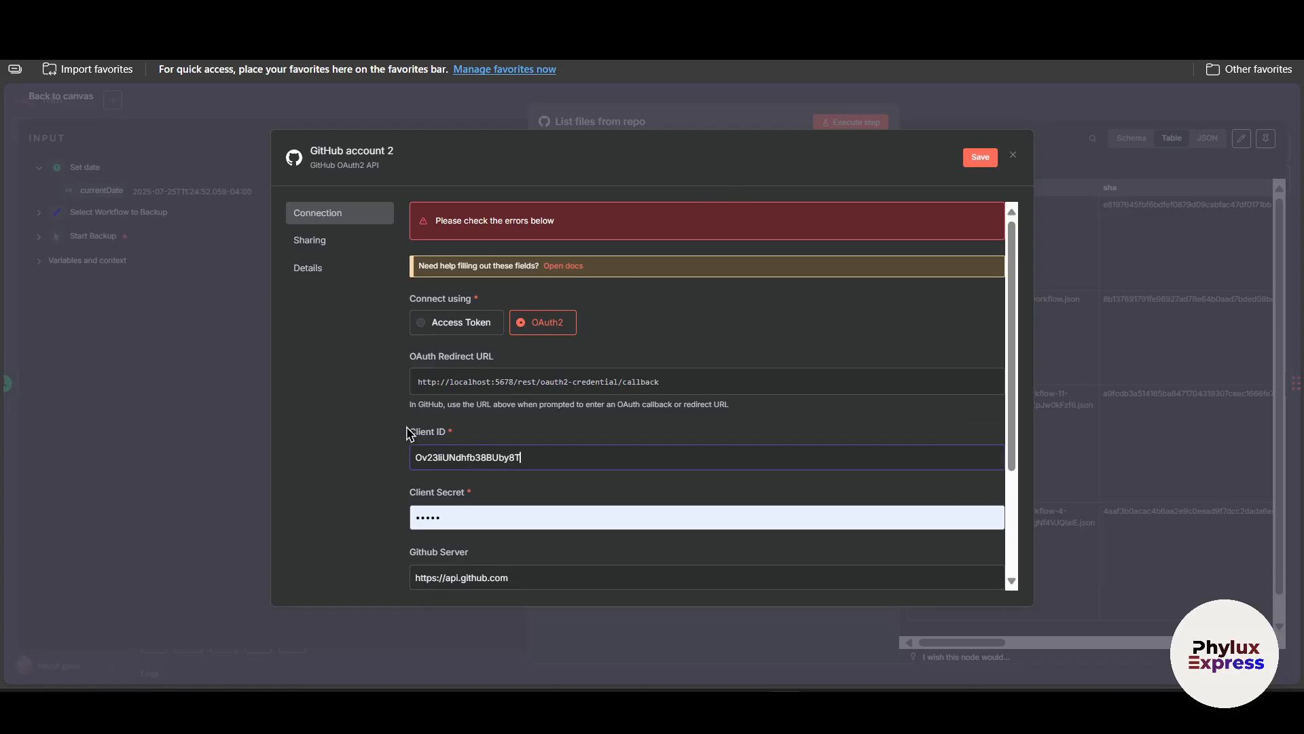
Generate a new client secret for the OAuth app and paste it into the credential's Client Secret field.
{"action": "left_click_drag", "start_coordinate": [411, 431], "coordinate": [518, 464]}
{"action": "key", "text": "ctrl+Tab"}
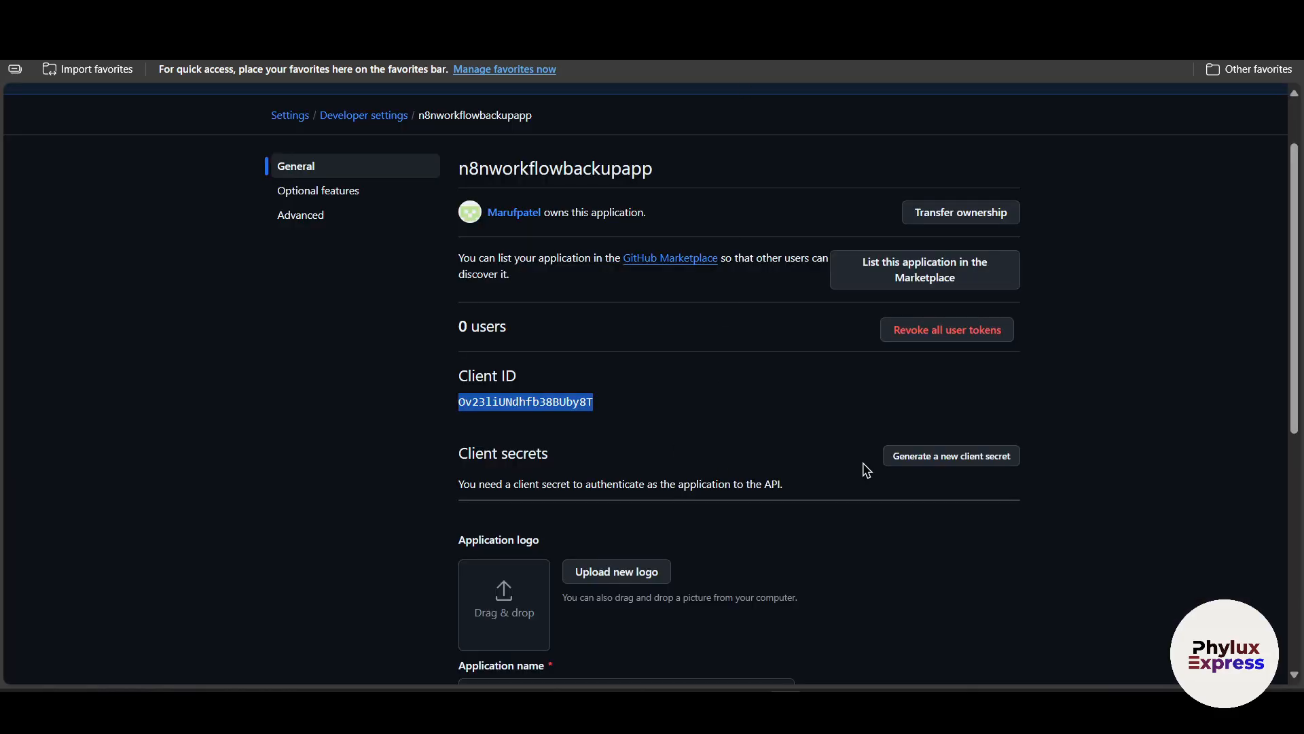
{"action": "left_click", "coordinate": [920, 460]}
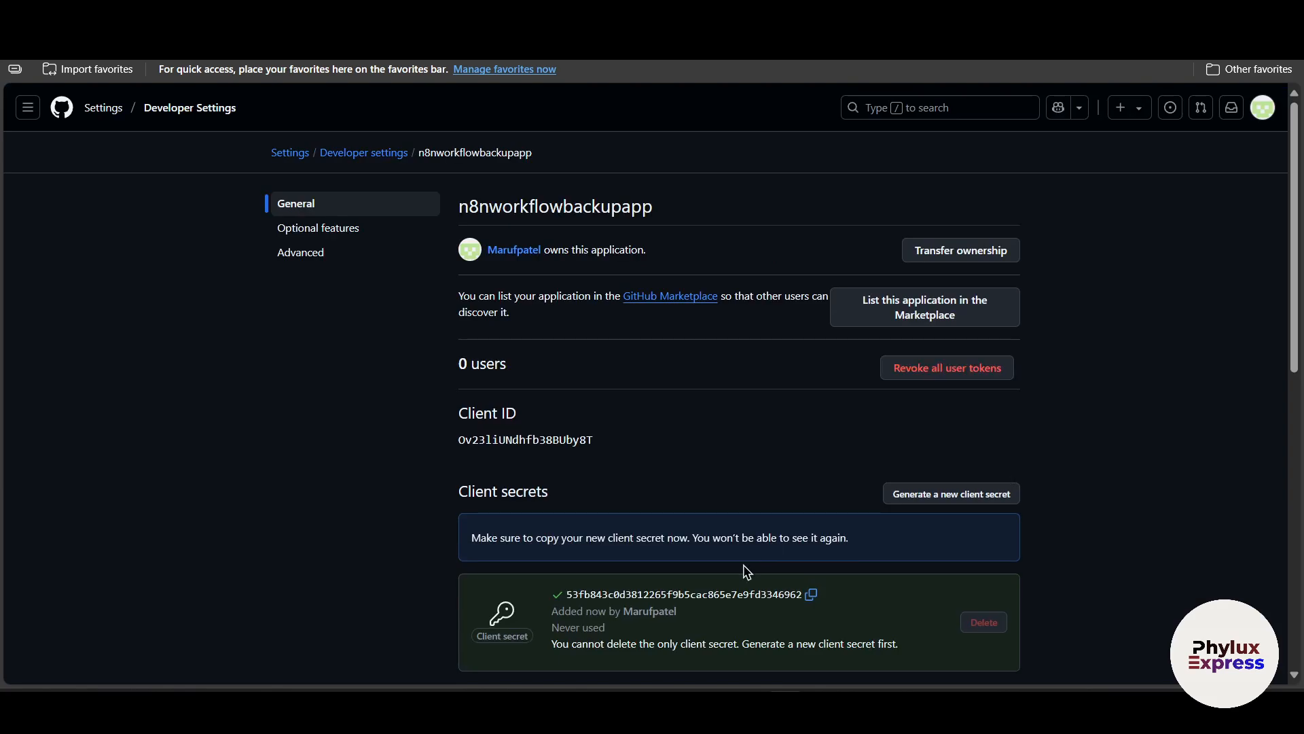
{"action": "left_click", "coordinate": [811, 594]}
{"action": "key", "text": "ctrl+Tab"}
{"action": "left_click", "coordinate": [544, 518]}
{"action": "key", "text": "ctrl+a"}
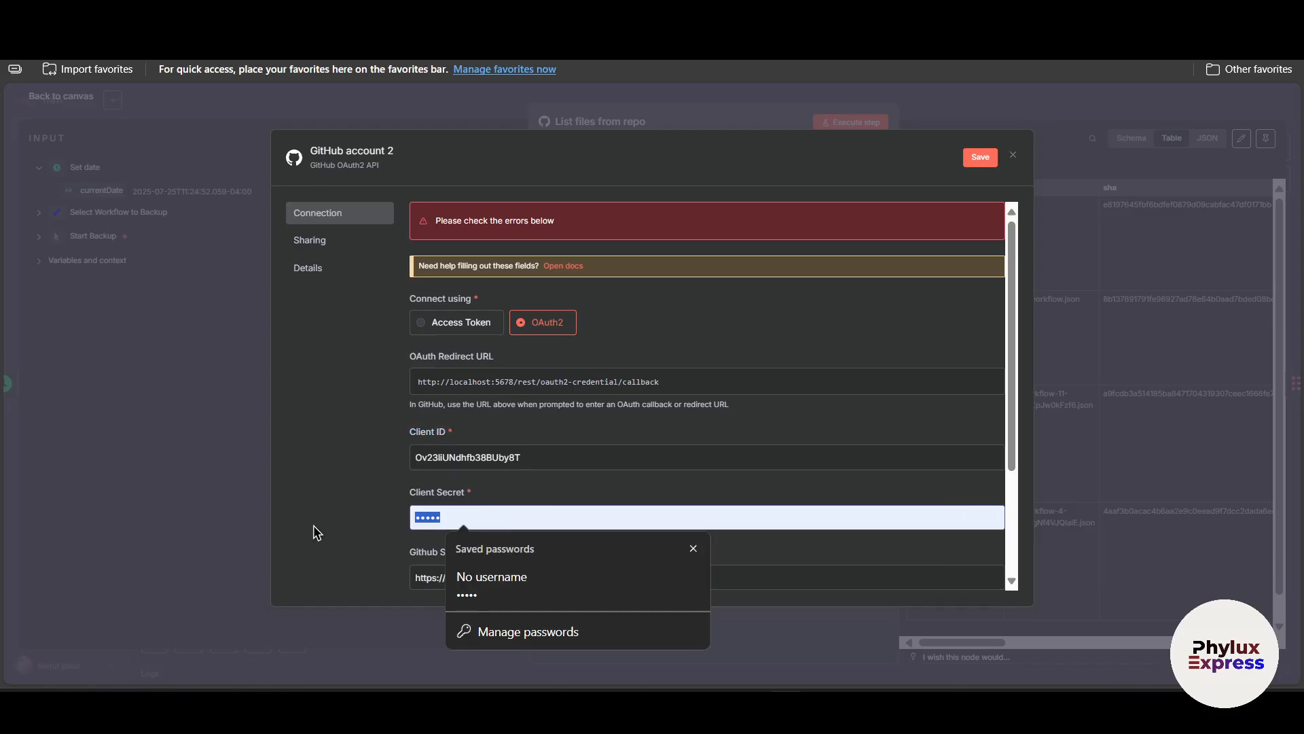
{"action": "key", "text": "ctrl+v"}
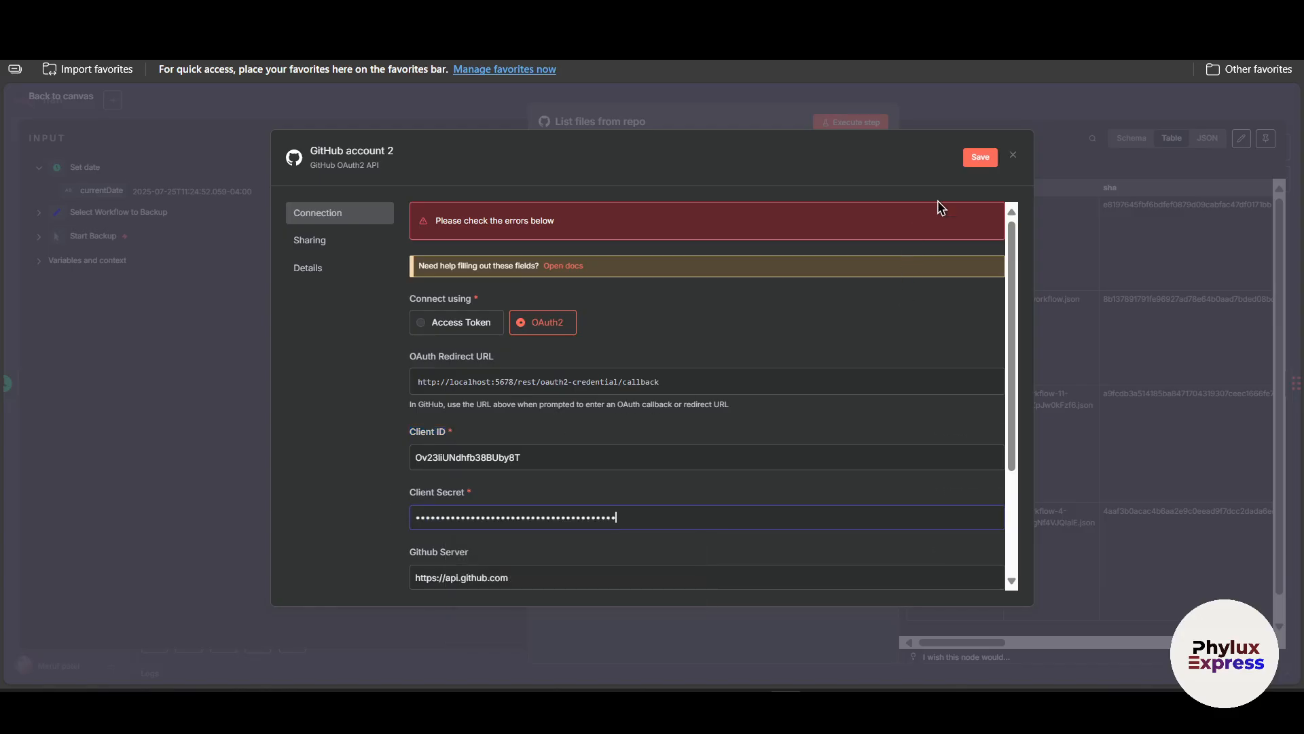
Save the GitHub OAuth2 credential, keeping the credential dialog open.
{"action": "left_click", "coordinate": [980, 157]}
{"action": "scroll", "coordinate": [821, 373], "scroll_direction": "down", "scroll_amount": 3}
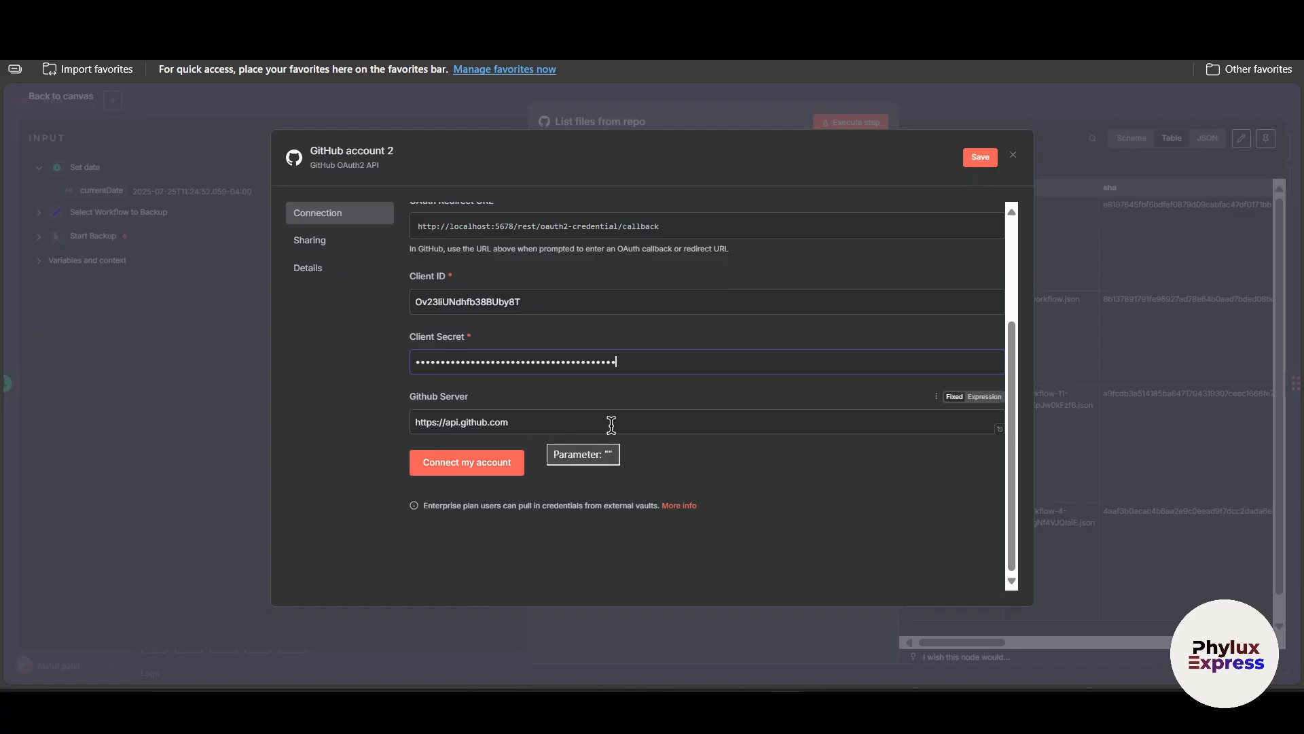
{"action": "scroll", "coordinate": [750, 381], "scroll_direction": "up", "scroll_amount": 2}
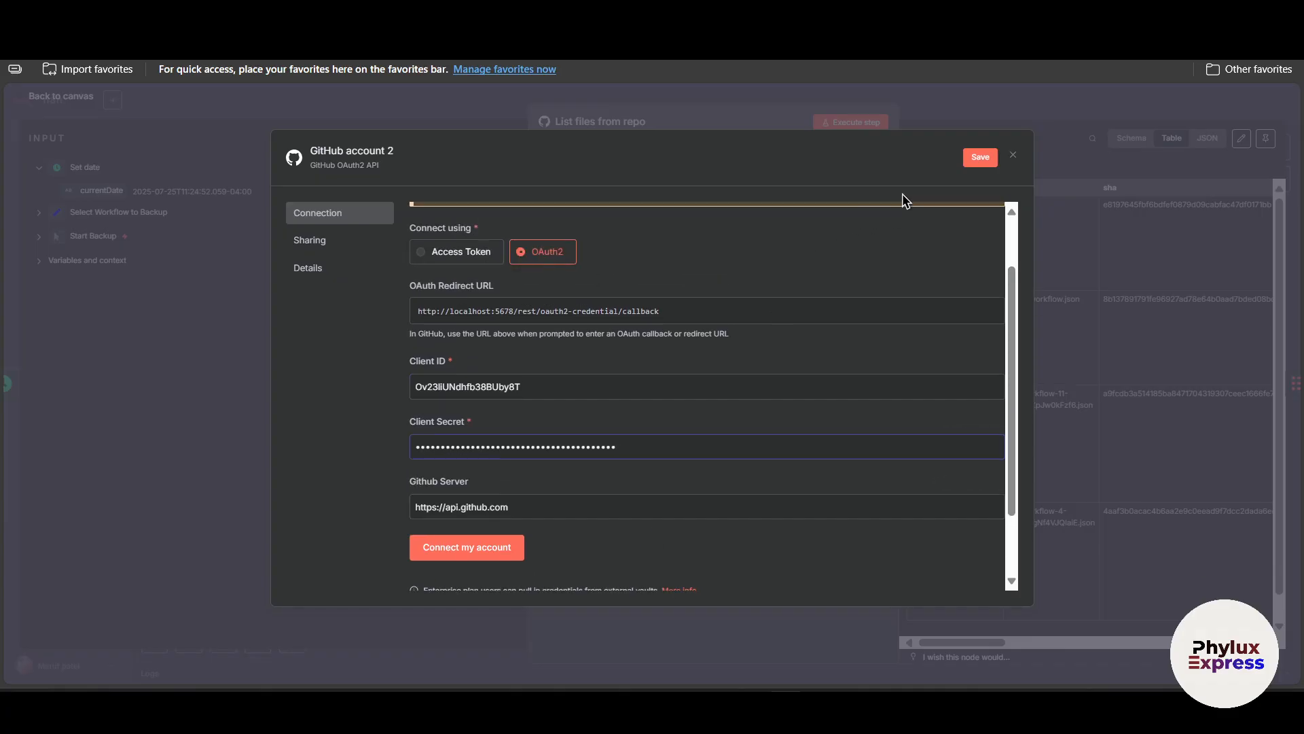
{"action": "left_click", "coordinate": [980, 157]}
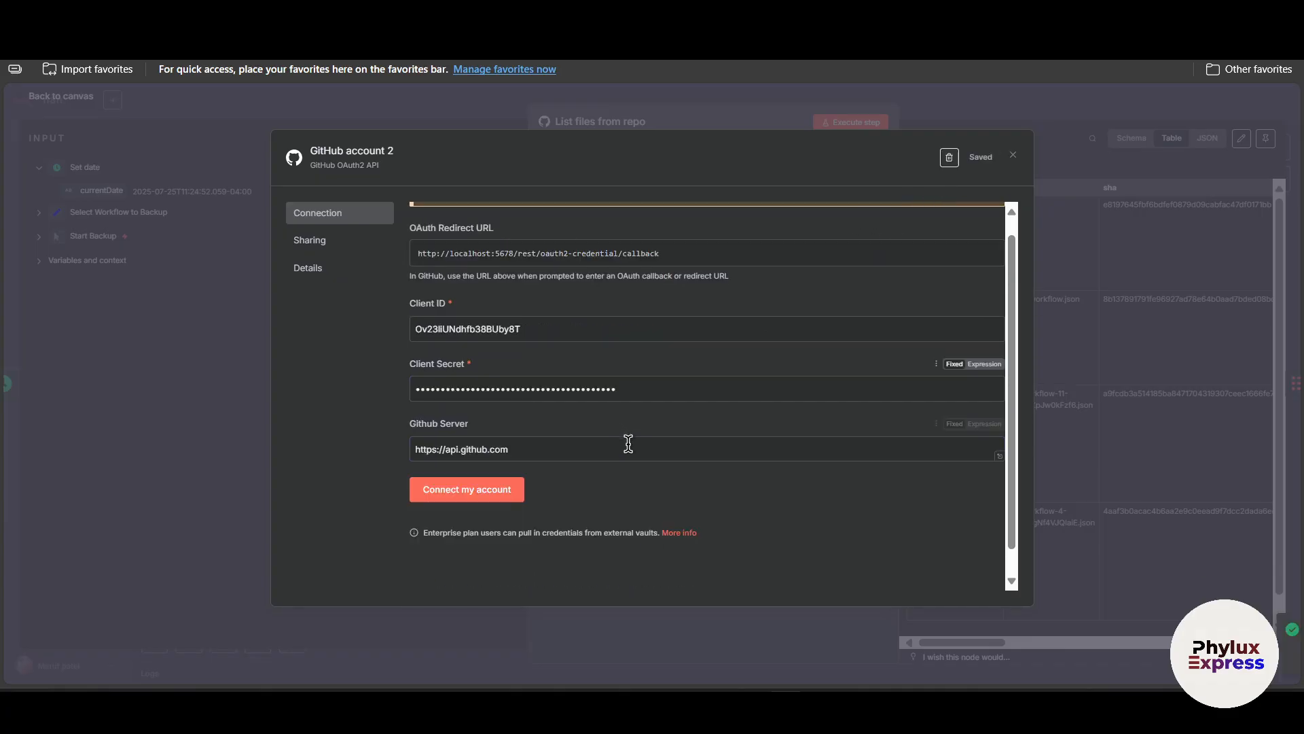
{"action": "scroll", "coordinate": [722, 393], "scroll_direction": "up", "scroll_amount": 1}
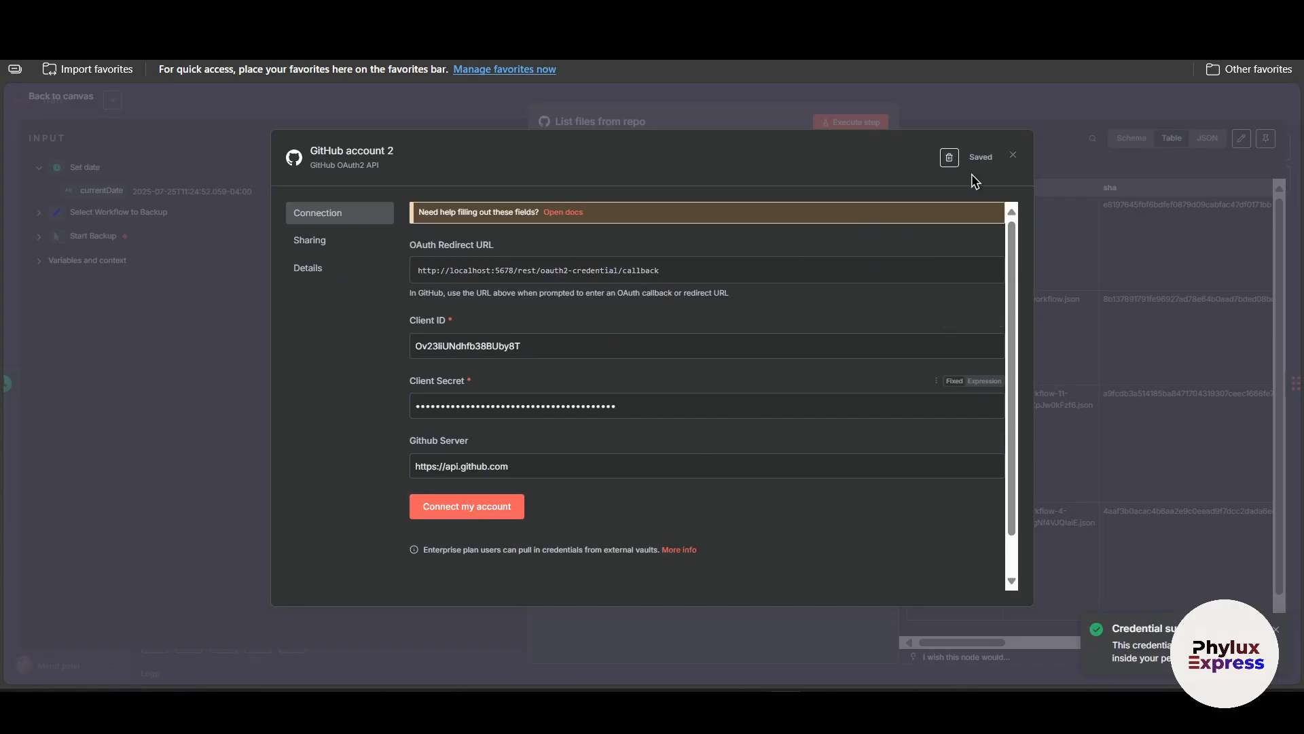
{"action": "left_click", "coordinate": [1012, 158]}
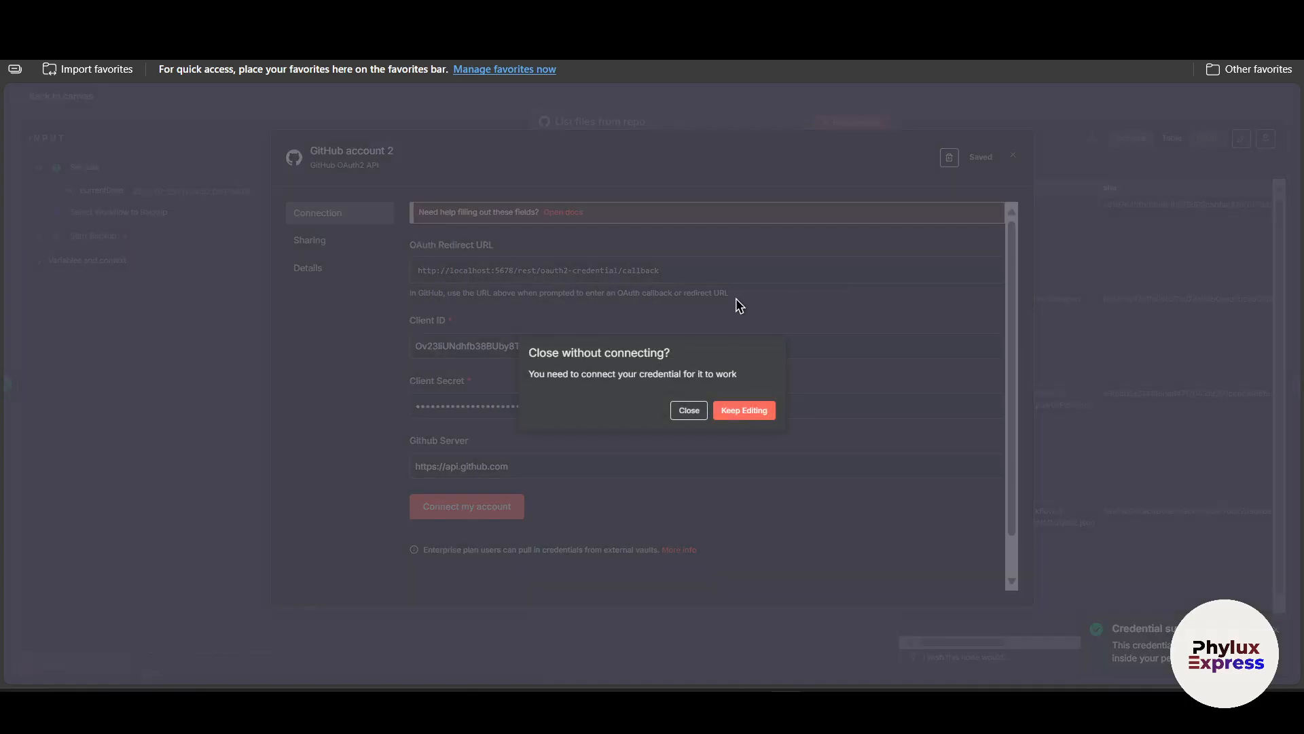
{"action": "left_click", "coordinate": [724, 417]}
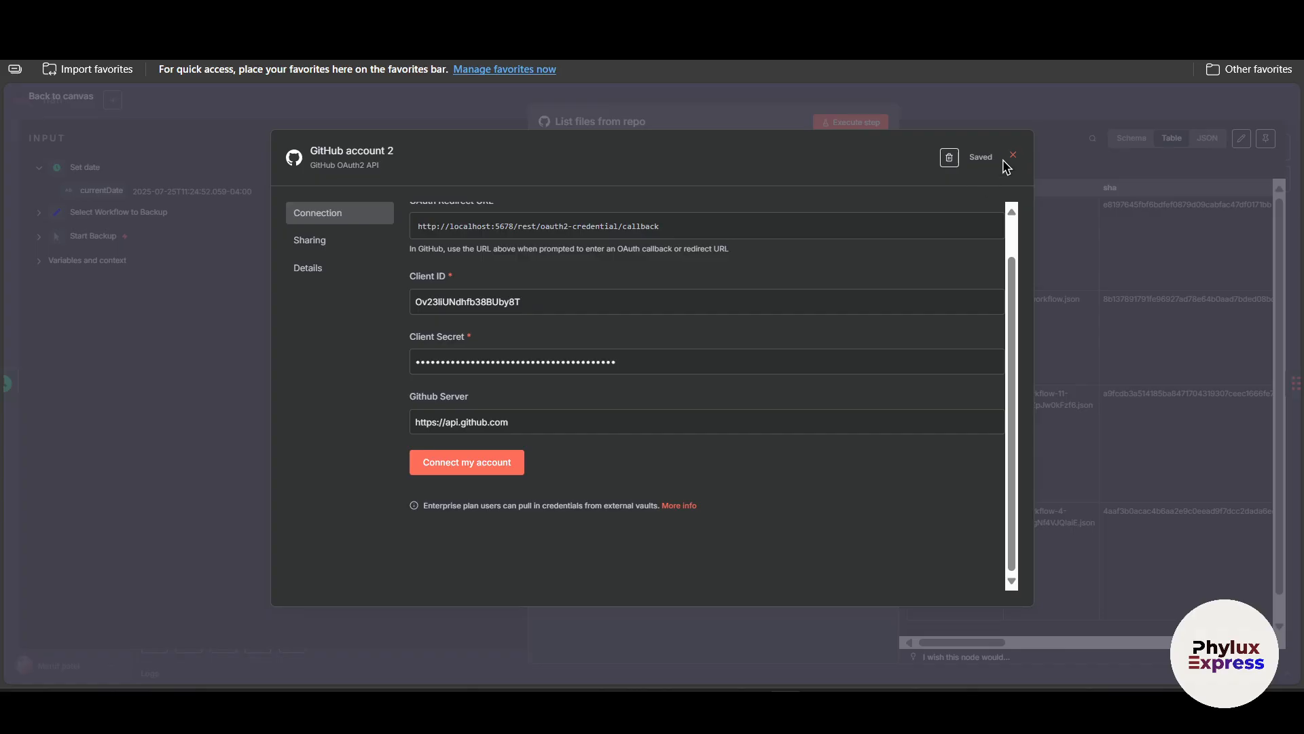
Connect the GitHub credential to the account and authorize the n8nworkflowbackupapp OAuth app after reviewing its permissions.
{"action": "left_click", "coordinate": [501, 463]}
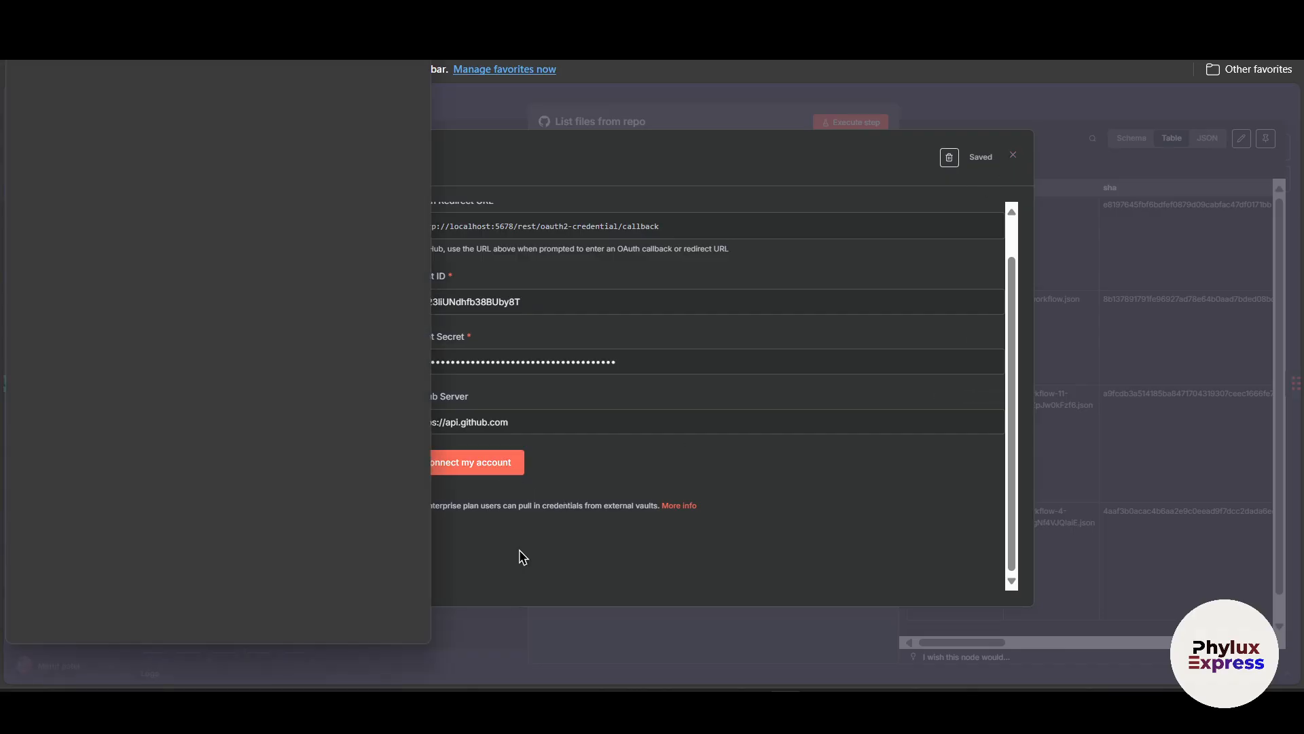
{"action": "scroll", "coordinate": [335, 558], "scroll_direction": "down", "scroll_amount": 4}
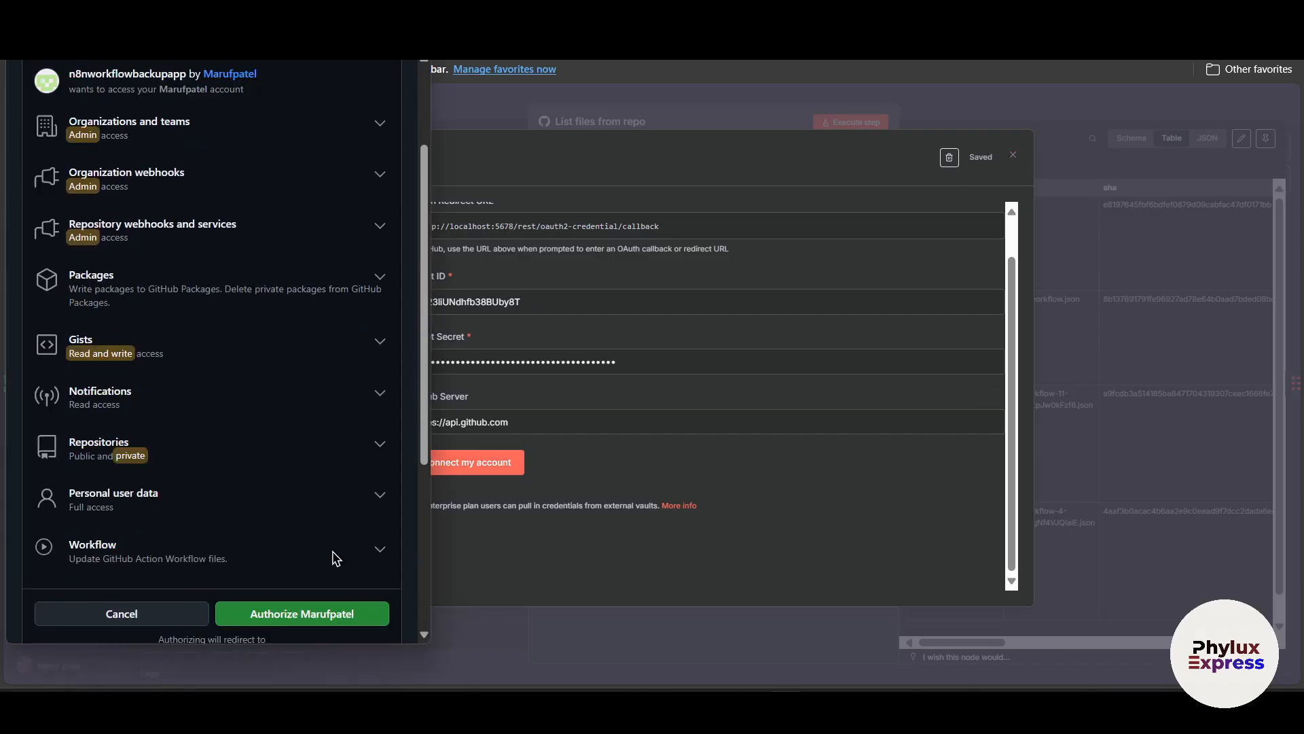
{"action": "scroll", "coordinate": [316, 499], "scroll_direction": "up", "scroll_amount": 4}
{"action": "scroll", "coordinate": [330, 523], "scroll_direction": "down", "scroll_amount": 4}
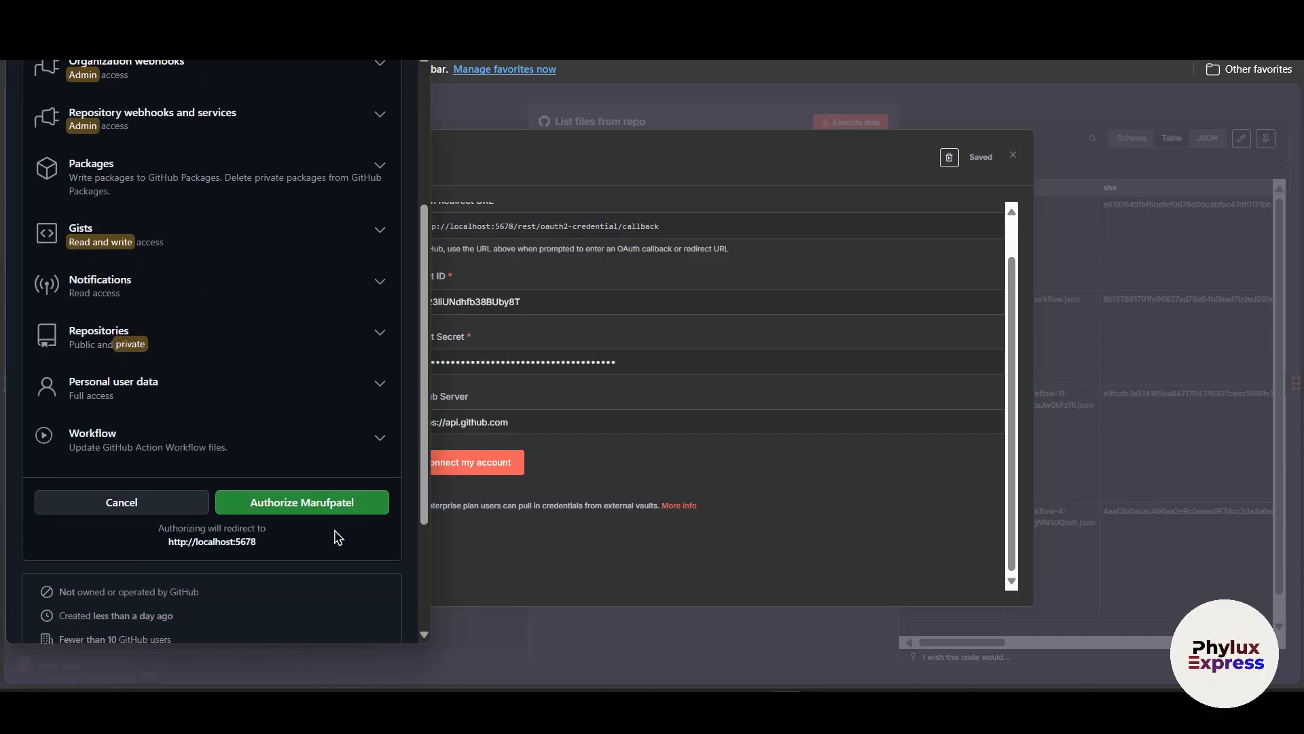
{"action": "scroll", "coordinate": [286, 539], "scroll_direction": "up", "scroll_amount": 5}
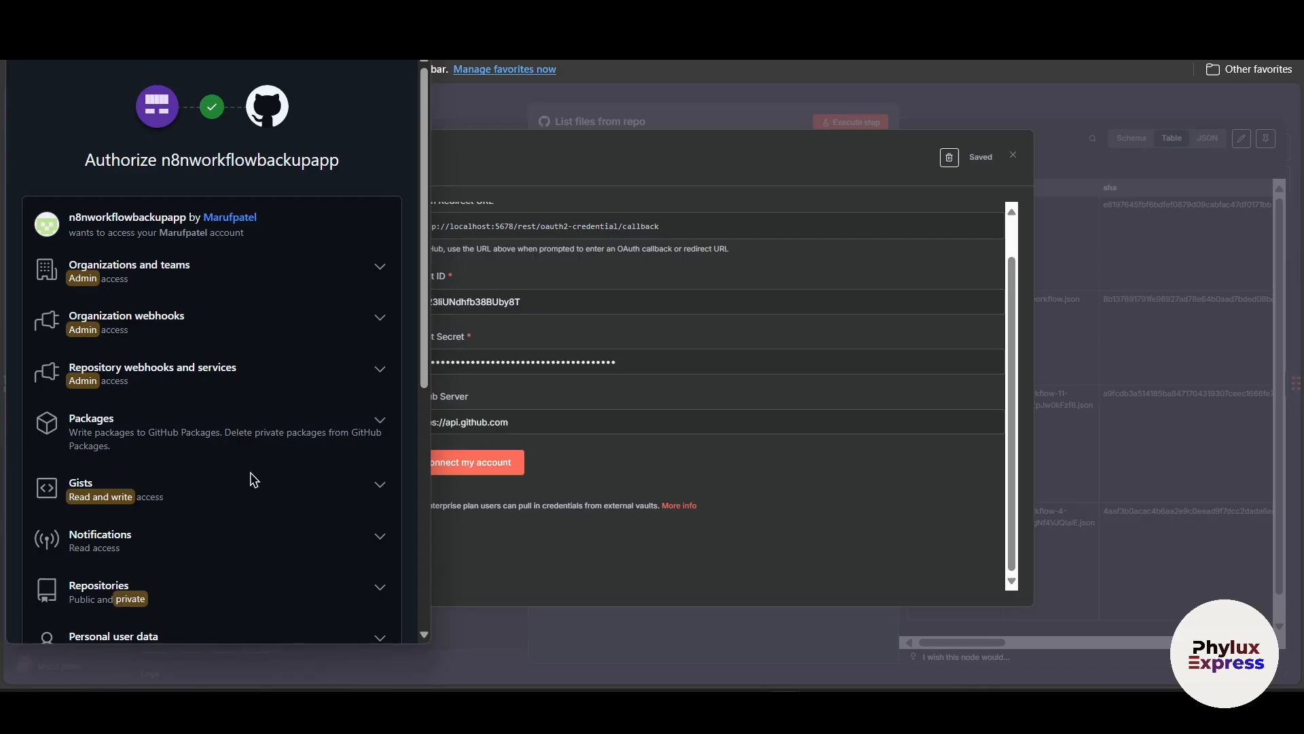
{"action": "scroll", "coordinate": [253, 475], "scroll_direction": "down", "scroll_amount": 3}
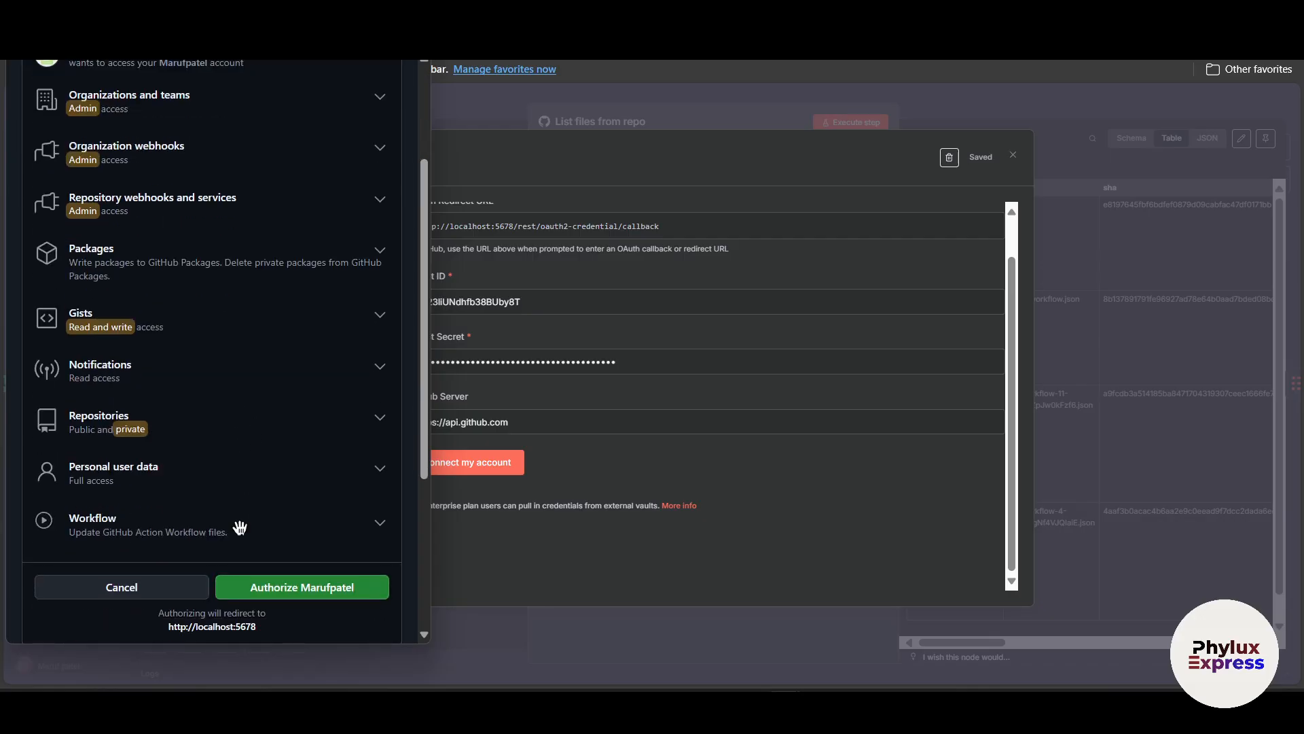
{"action": "left_click", "coordinate": [296, 596]}
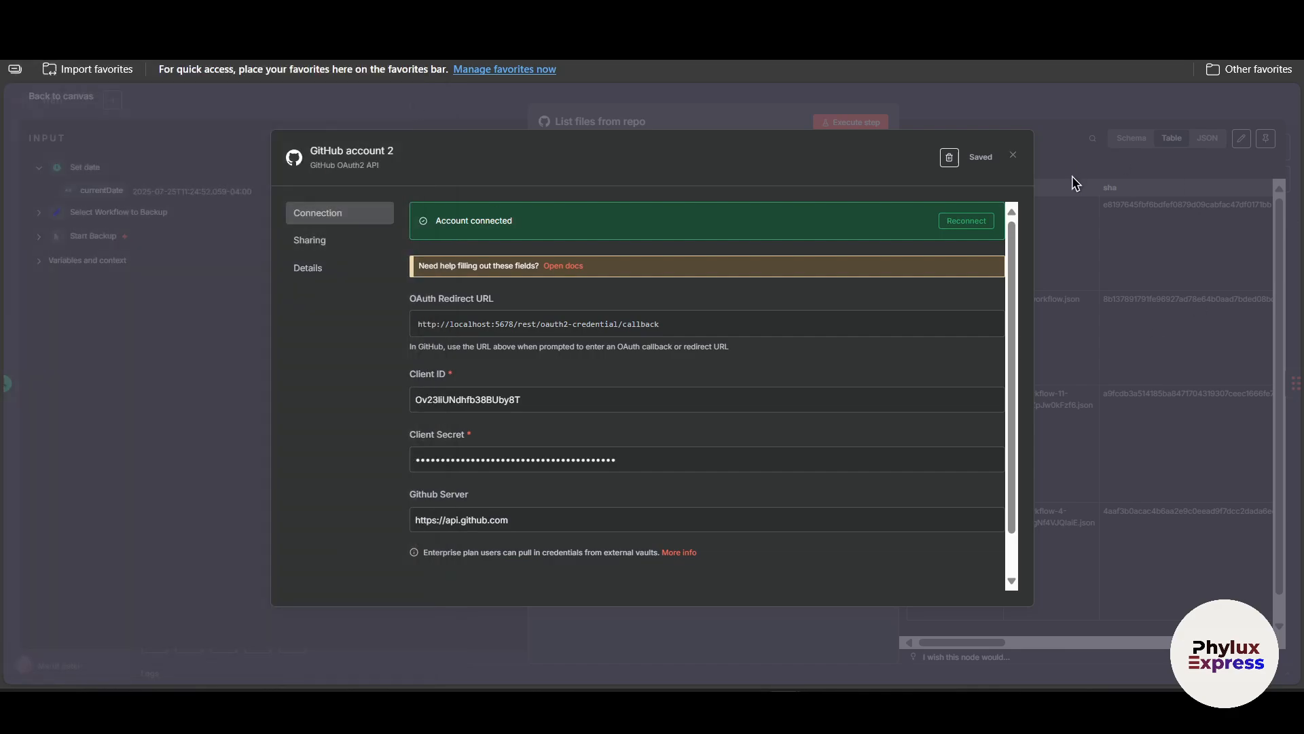
Select GitHub account 2 as the credential of the List files from repo node and save the workflow.
{"action": "left_click", "coordinate": [1013, 155]}
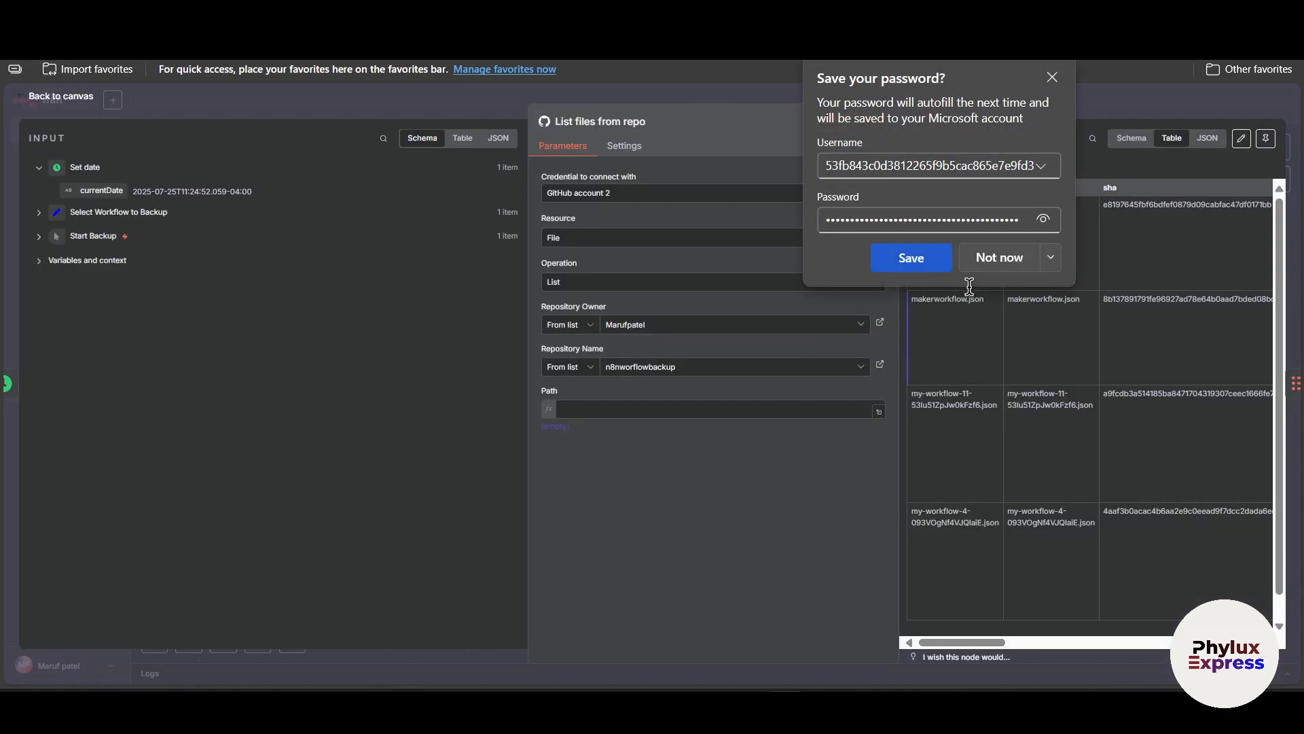
{"action": "left_click", "coordinate": [693, 196]}
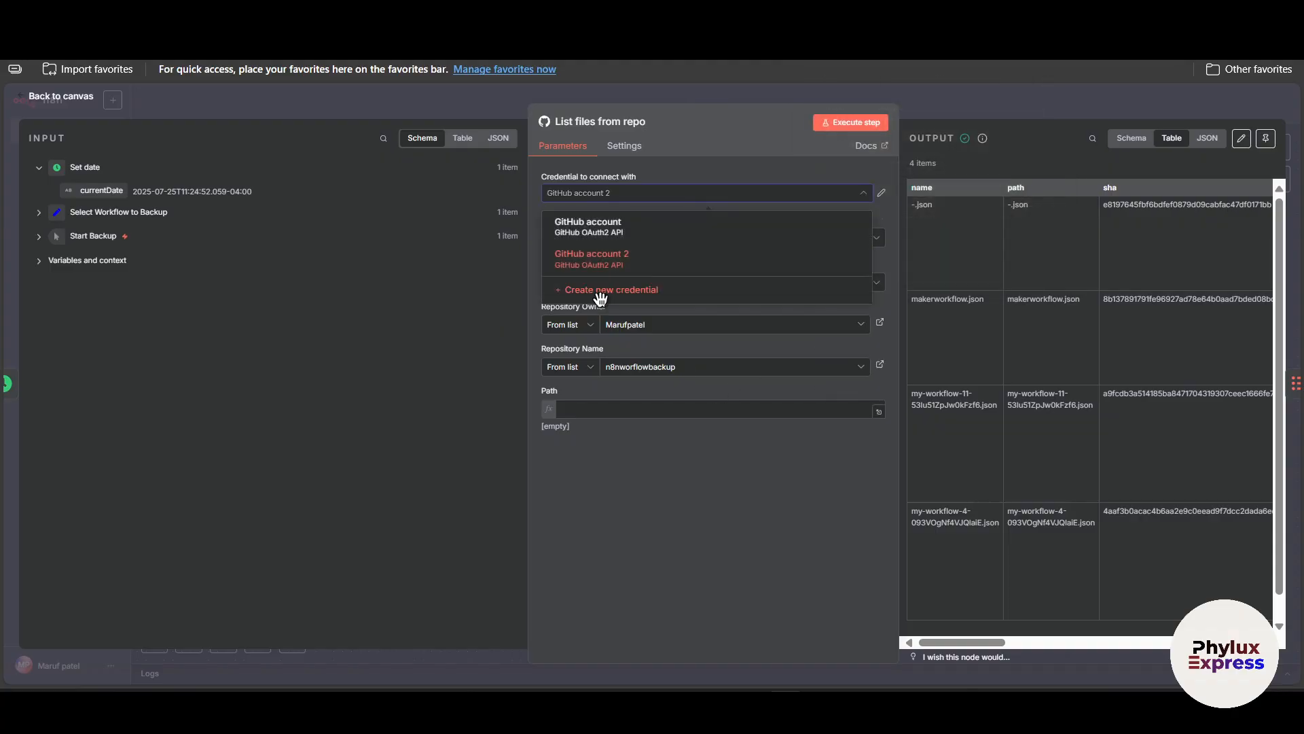
{"action": "left_click", "coordinate": [689, 498]}
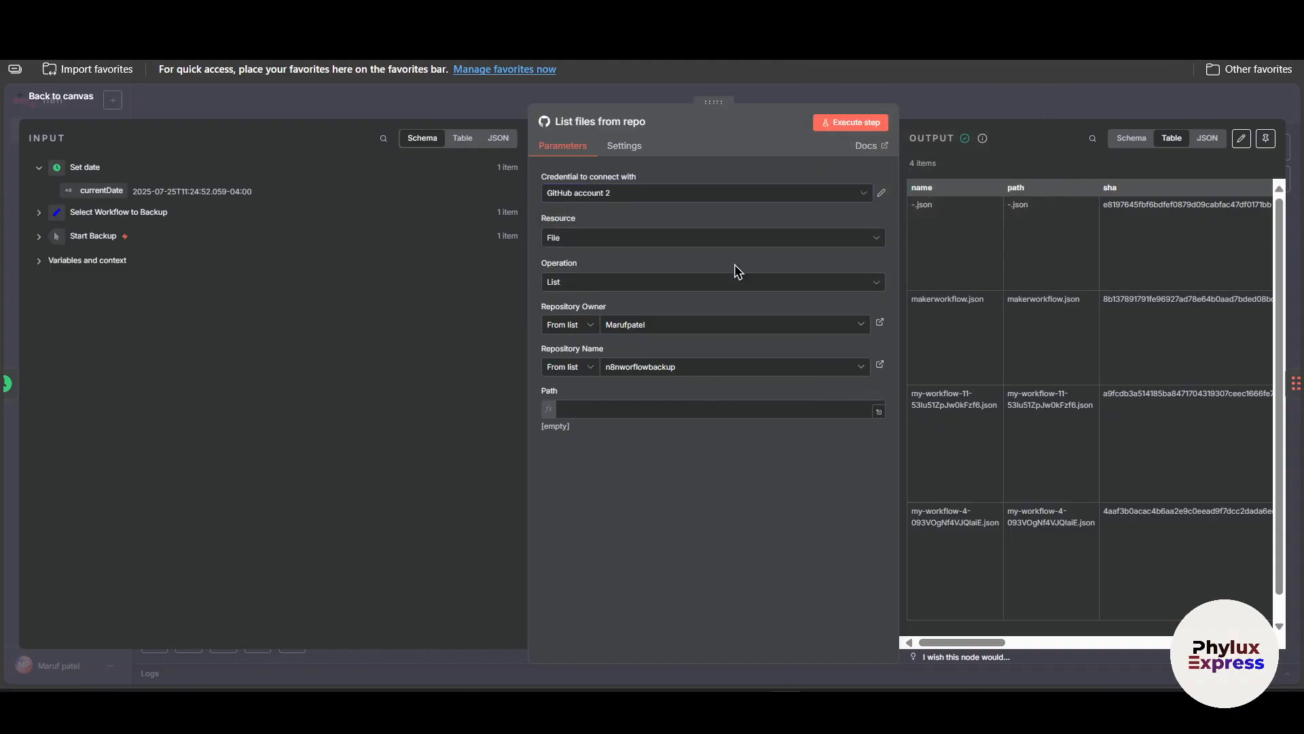
{"action": "left_click", "coordinate": [640, 193]}
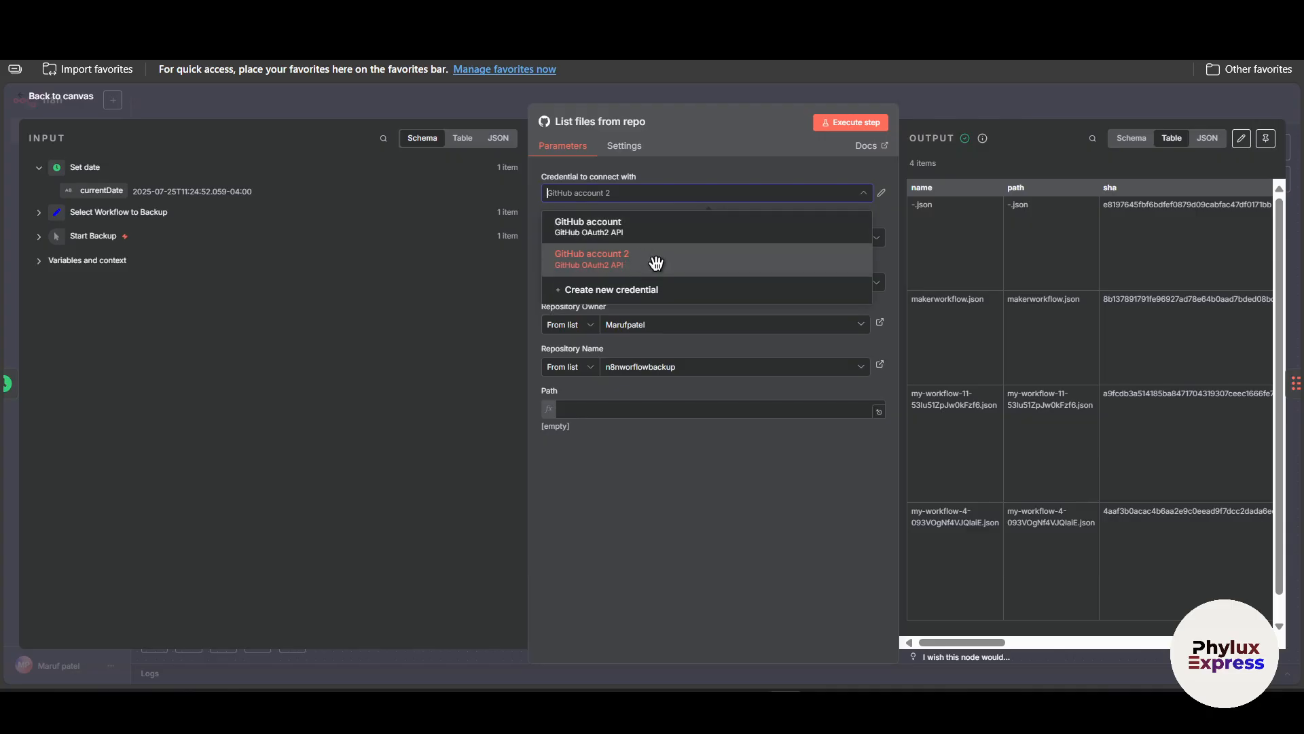
{"action": "left_click", "coordinate": [644, 272]}
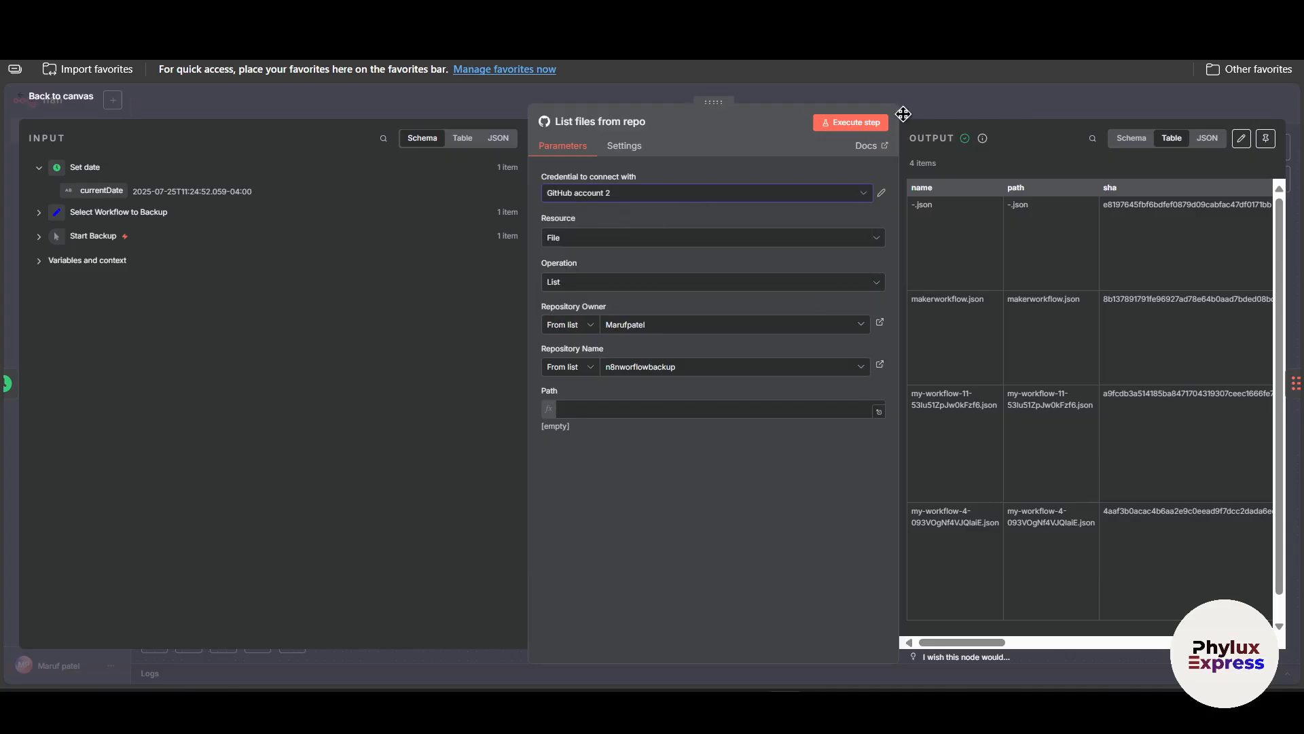
{"action": "left_click", "coordinate": [962, 120]}
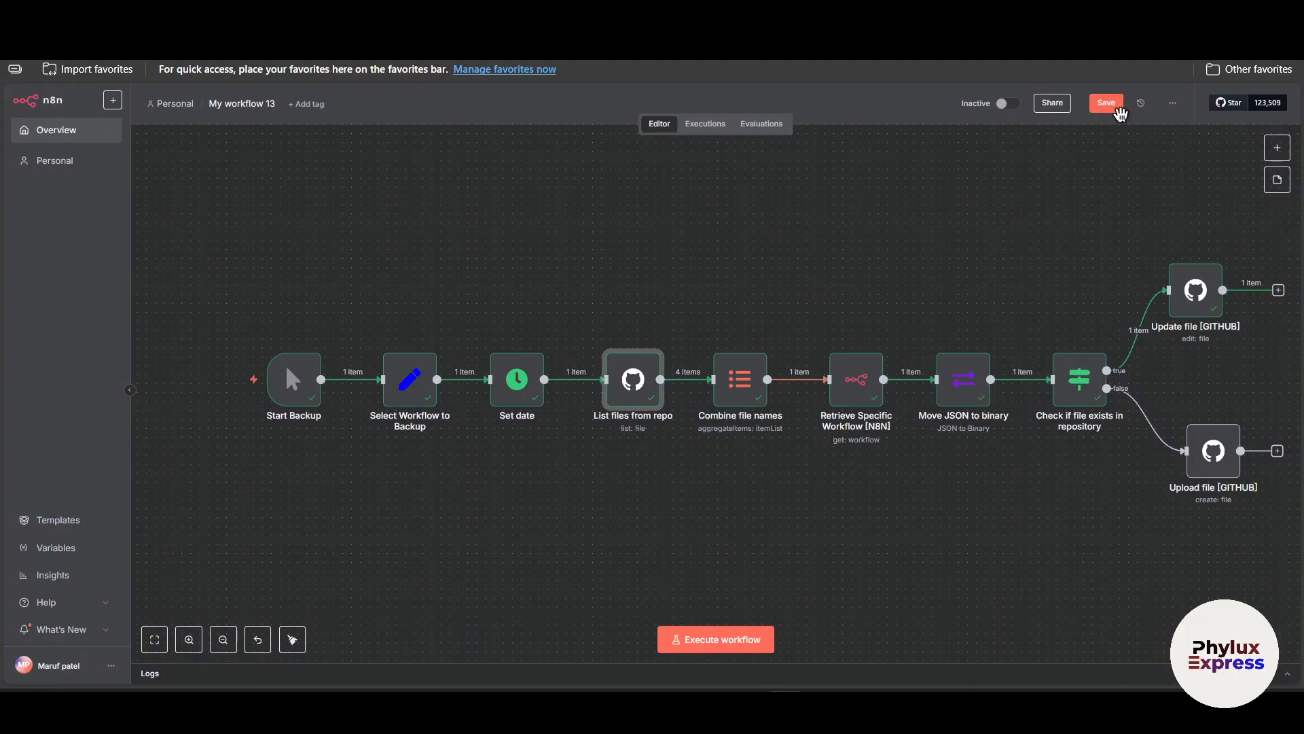
{"action": "left_click", "coordinate": [1108, 104]}
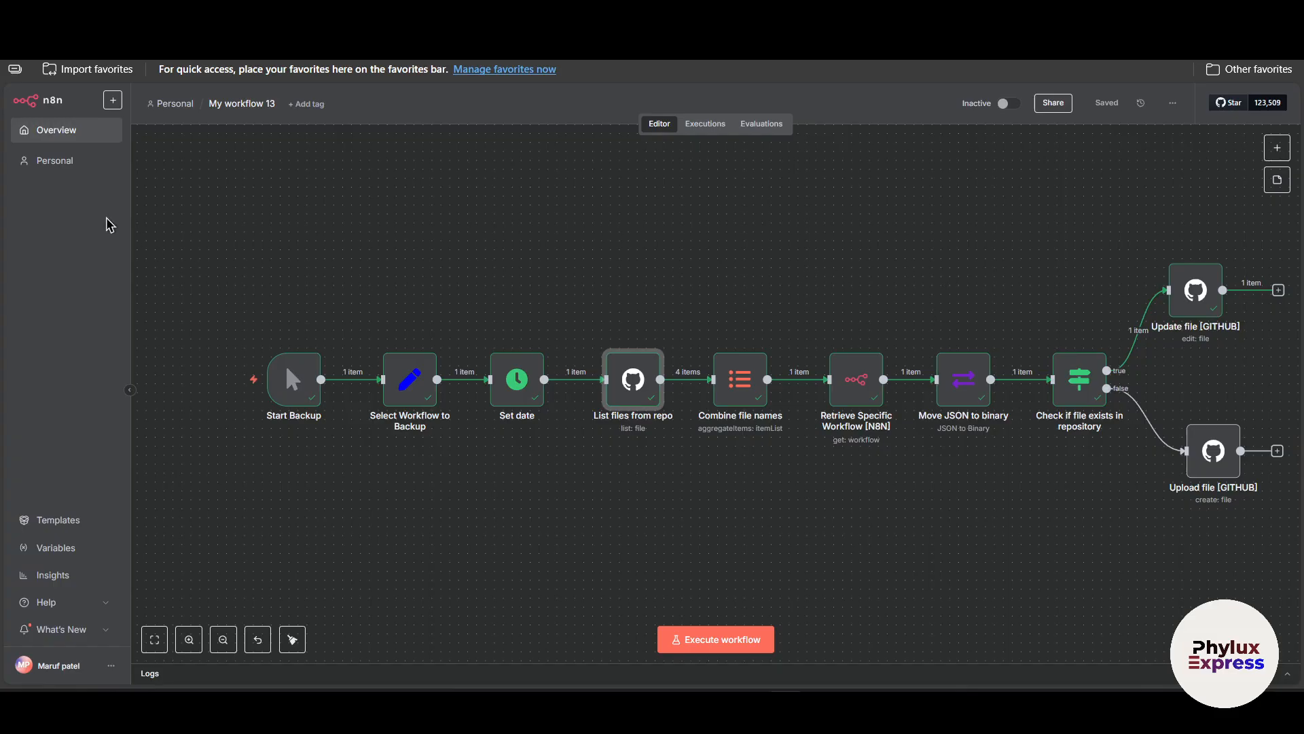
{"action": "double_click", "coordinate": [864, 384]}
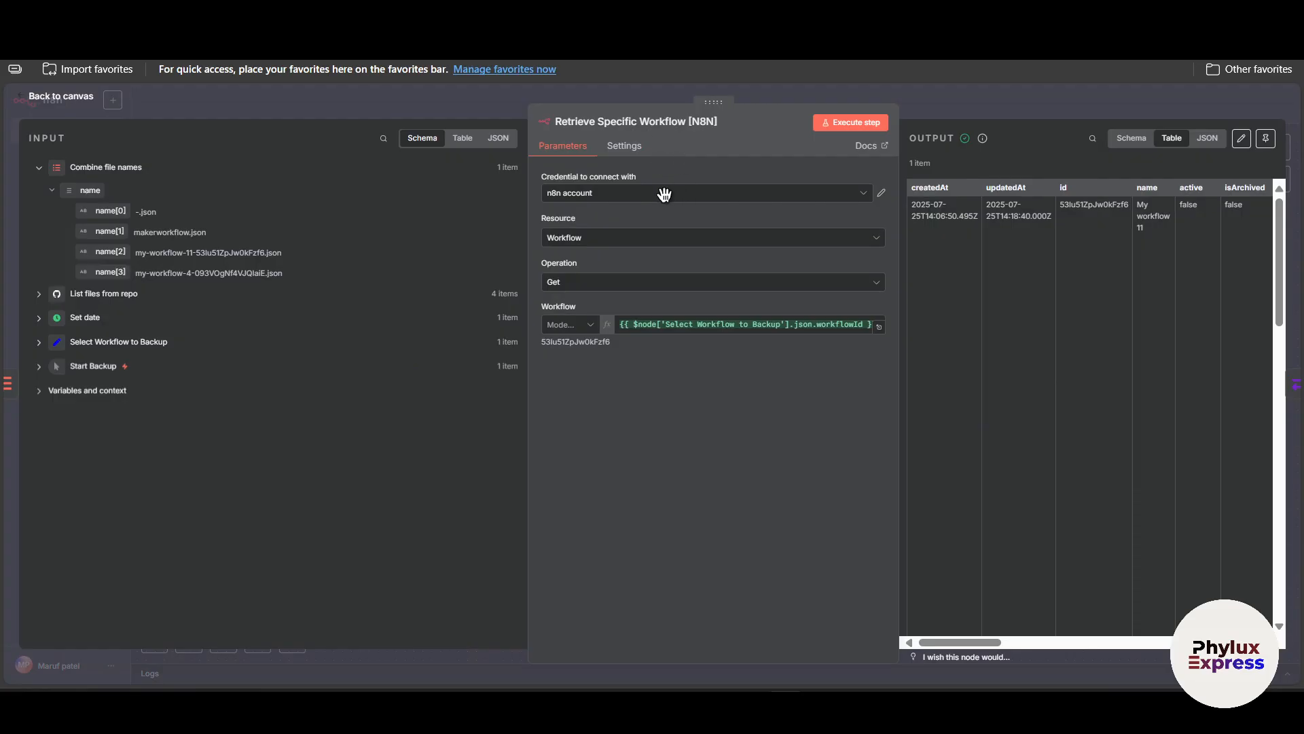
{"action": "left_click", "coordinate": [665, 195]}
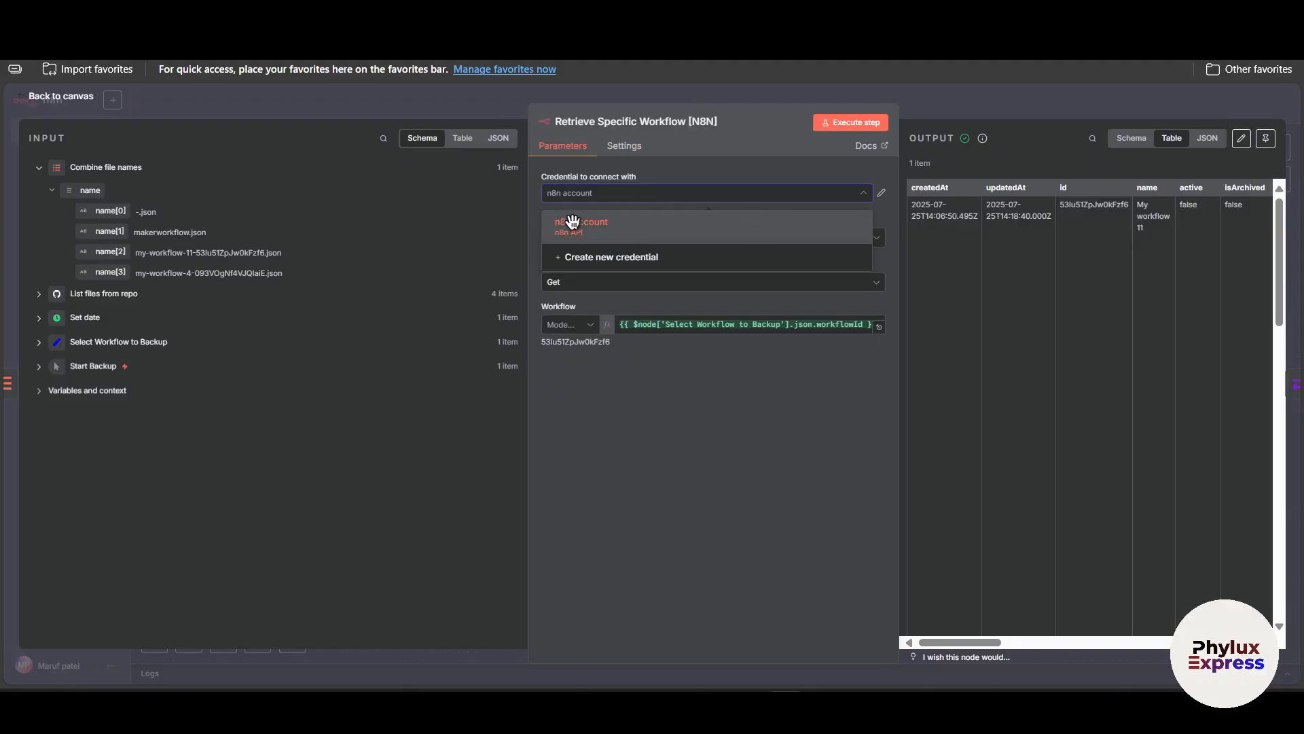
{"action": "left_click", "coordinate": [574, 224]}
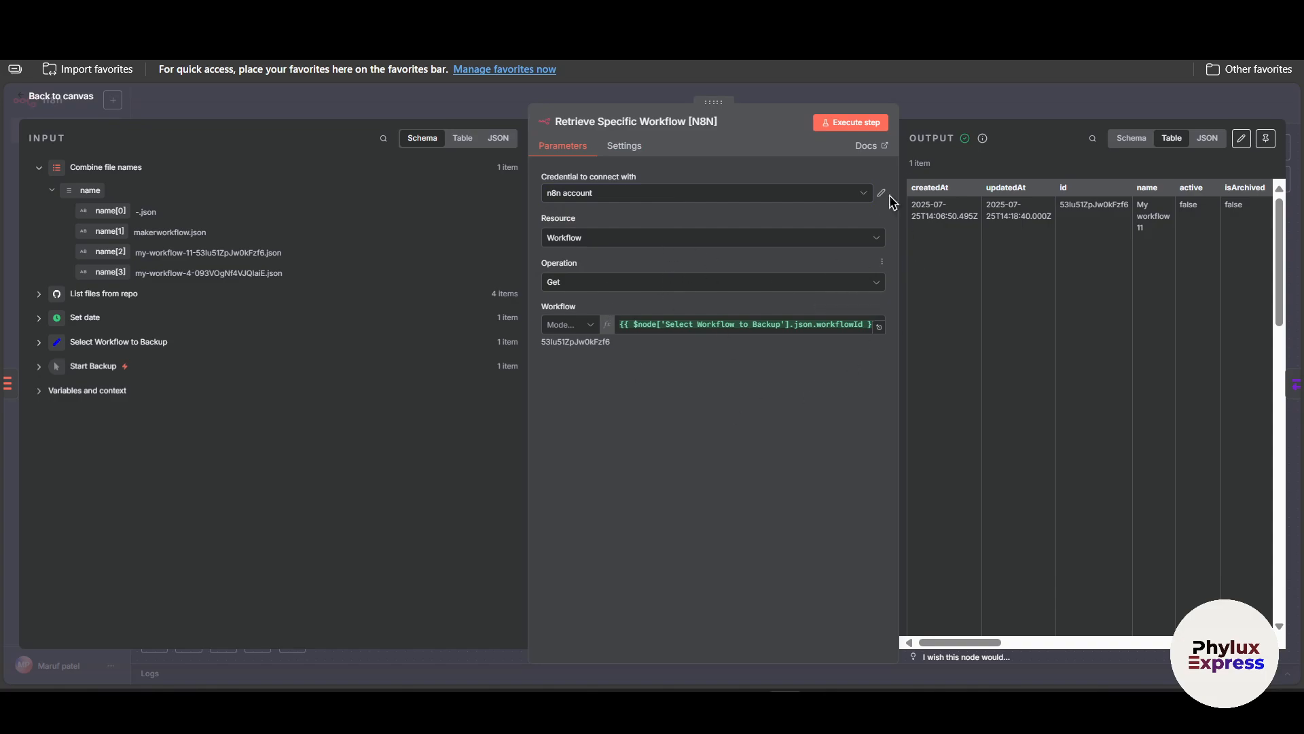
{"action": "left_click", "coordinate": [706, 193]}
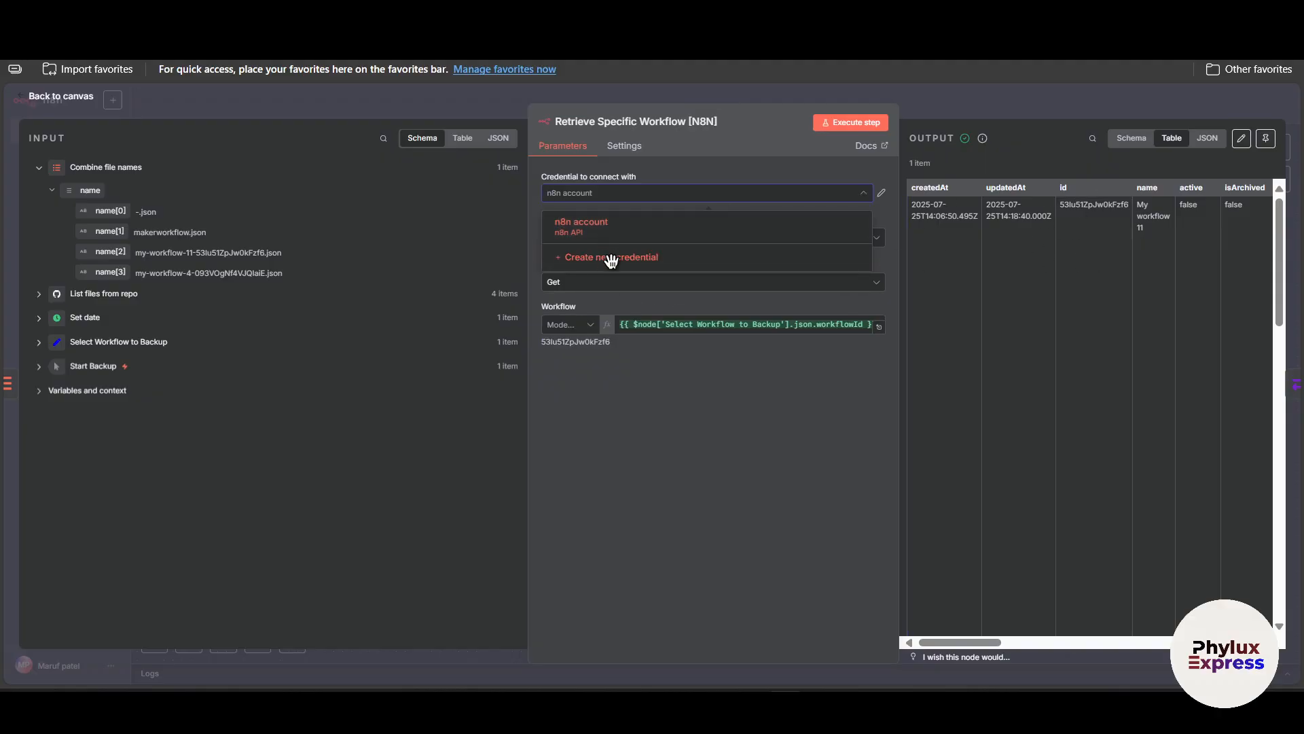
{"action": "left_click", "coordinate": [610, 258]}
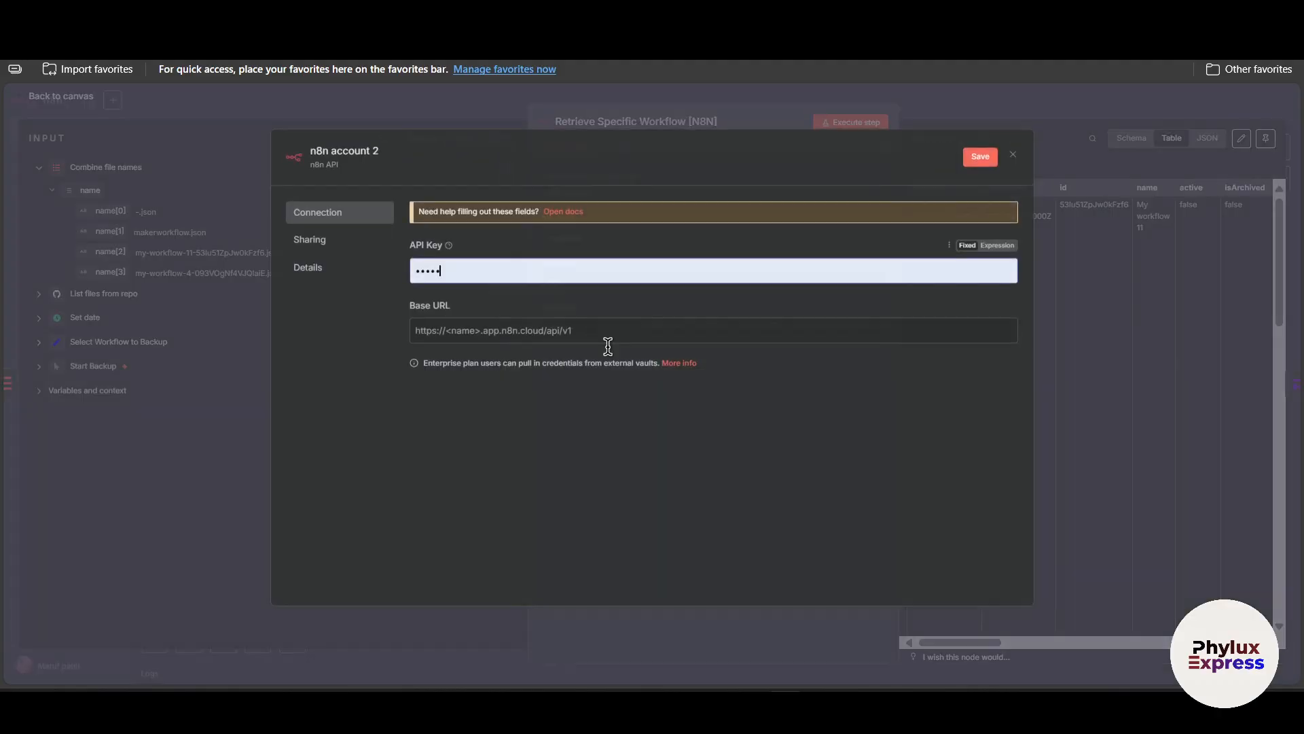
{"action": "double_click", "coordinate": [500, 276]}
{"action": "key", "text": "BackSpace"}
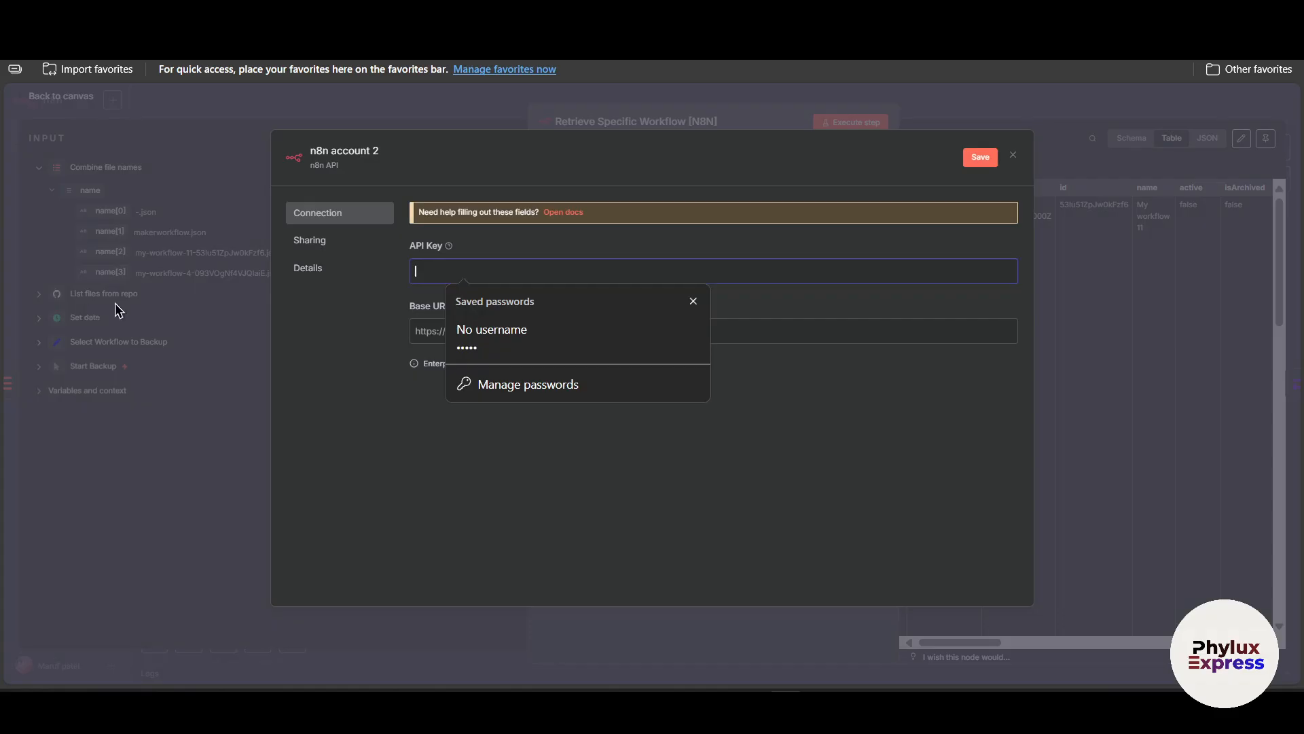
{"action": "left_click", "coordinate": [348, 449]}
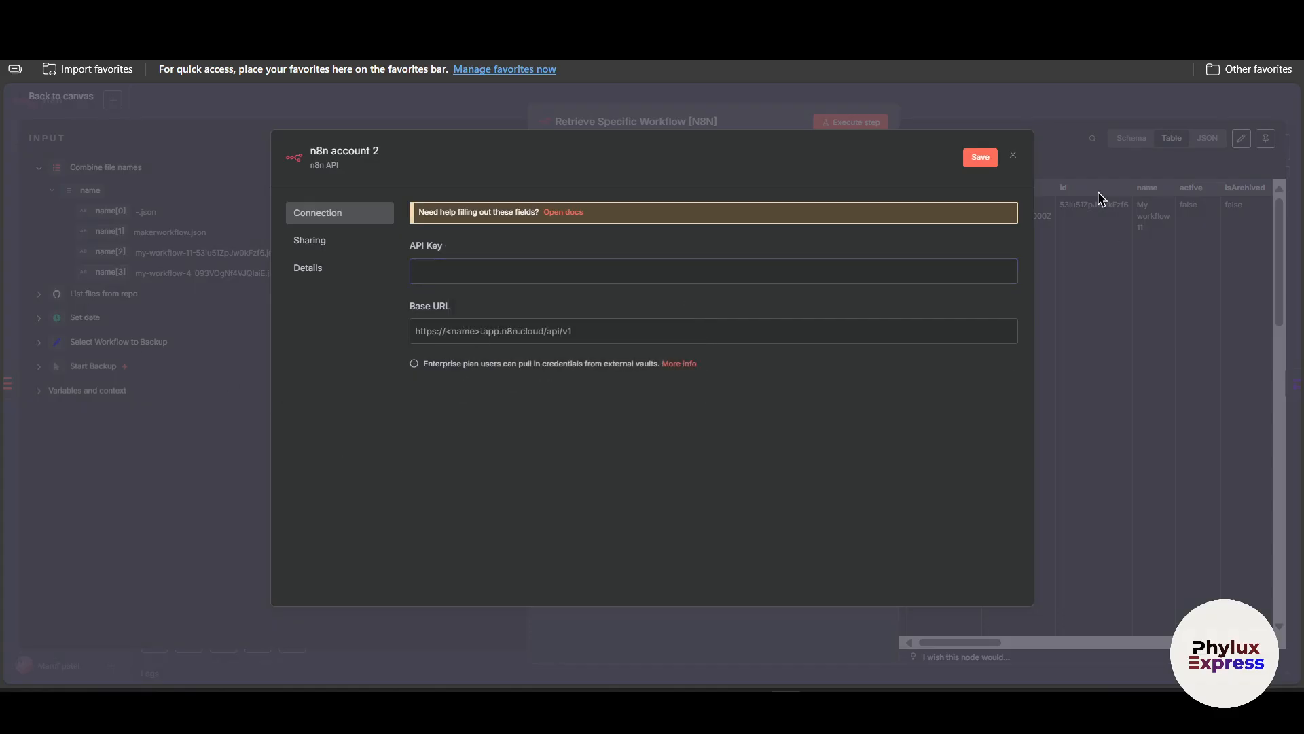
{"action": "left_click", "coordinate": [1016, 160]}
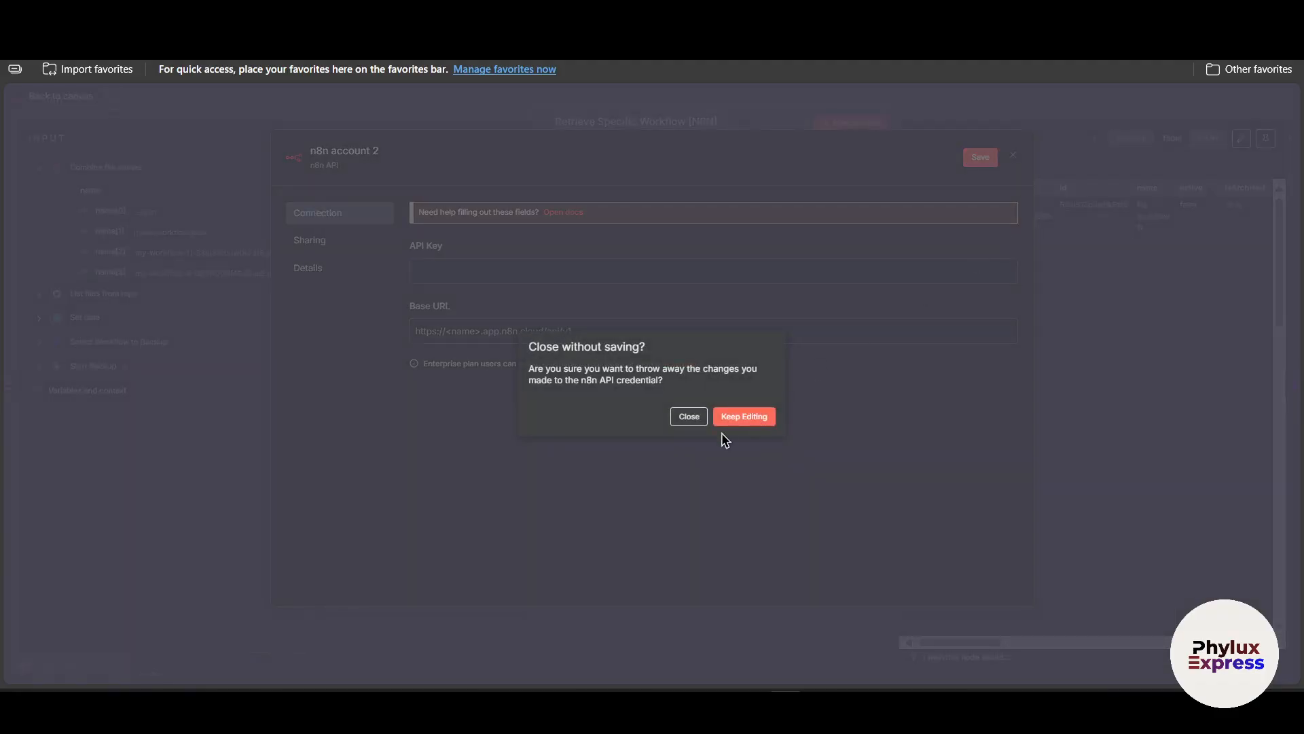
{"action": "left_click", "coordinate": [695, 413]}
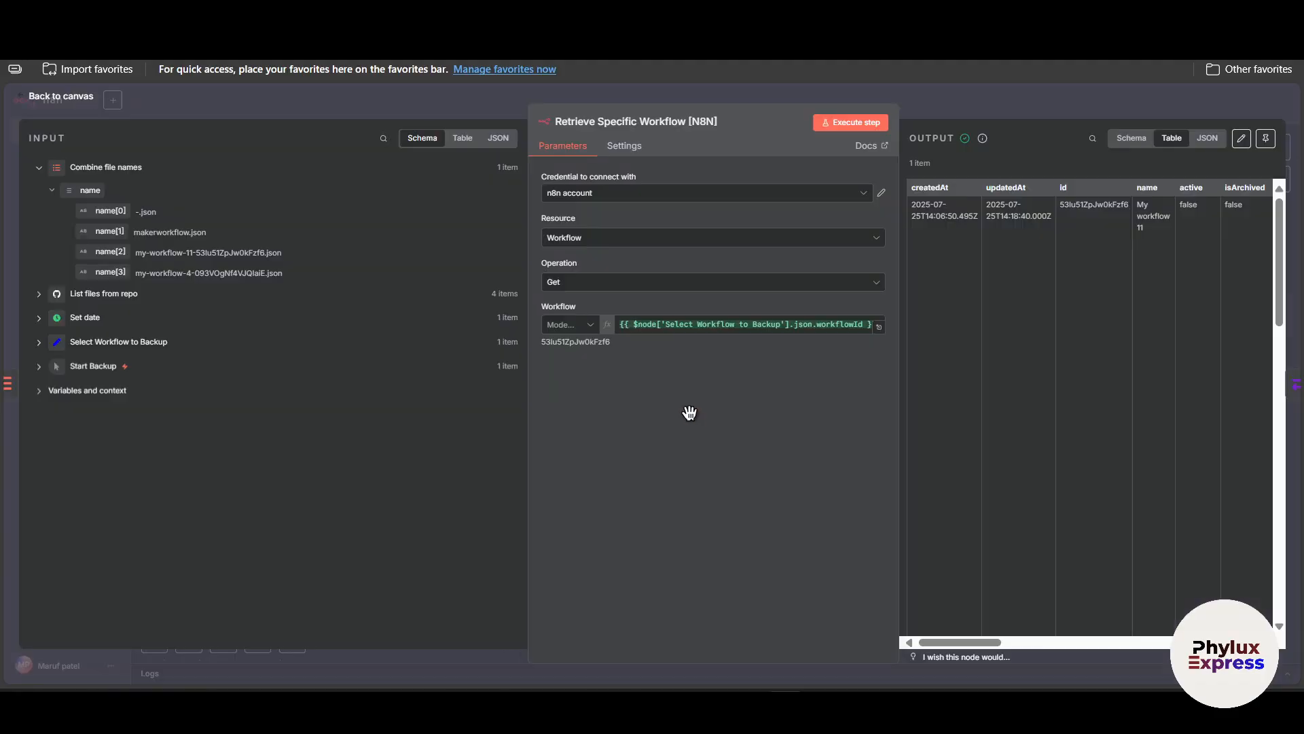
{"action": "left_click", "coordinate": [961, 101]}
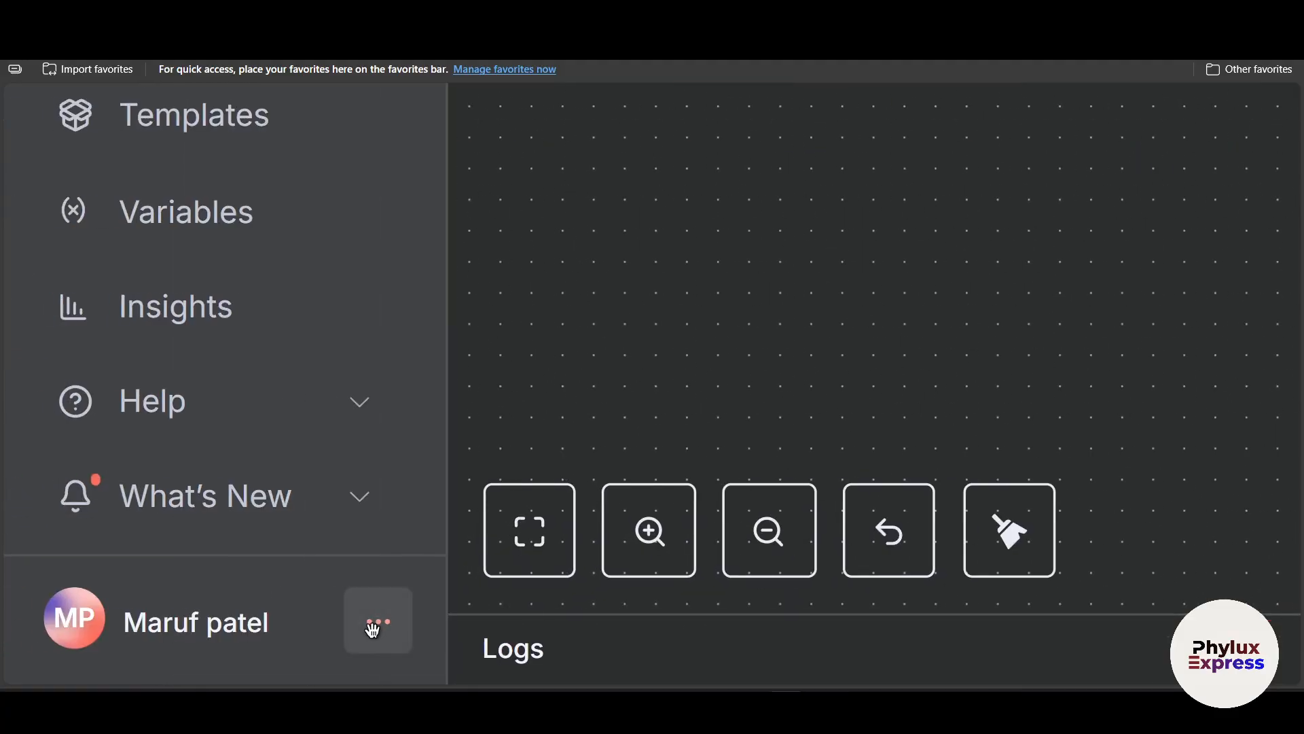
Create a new n8n API key labelled efasdfsf in the n8n API settings.
{"action": "left_click", "coordinate": [373, 629]}
{"action": "left_click", "coordinate": [451, 455]}
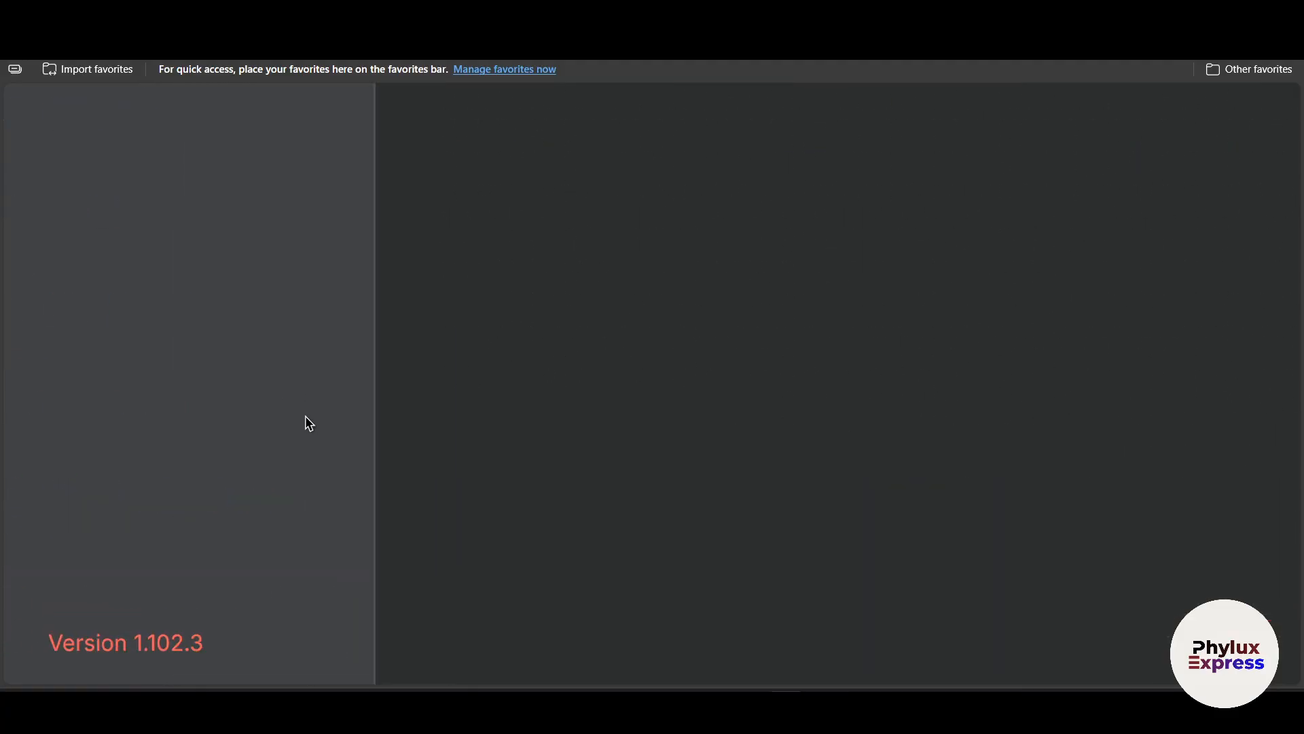
{"action": "left_click", "coordinate": [61, 216]}
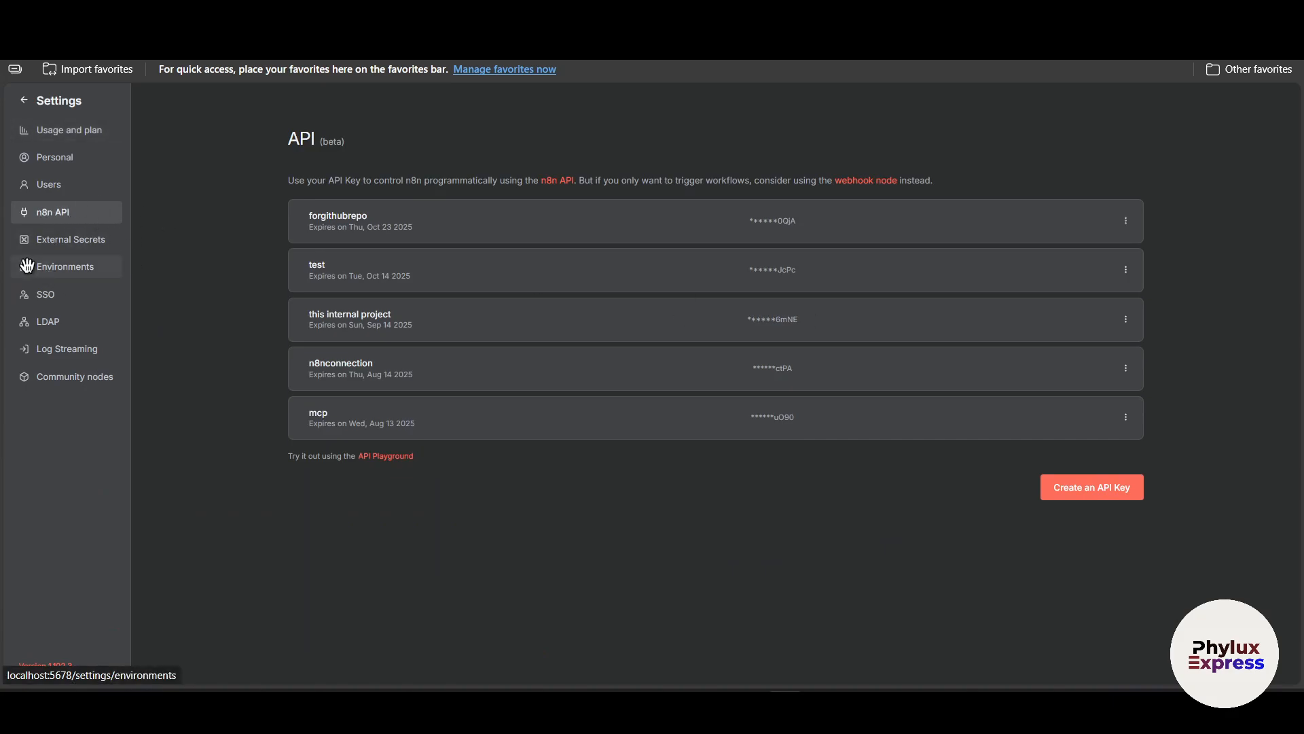
{"action": "left_click", "coordinate": [1132, 494]}
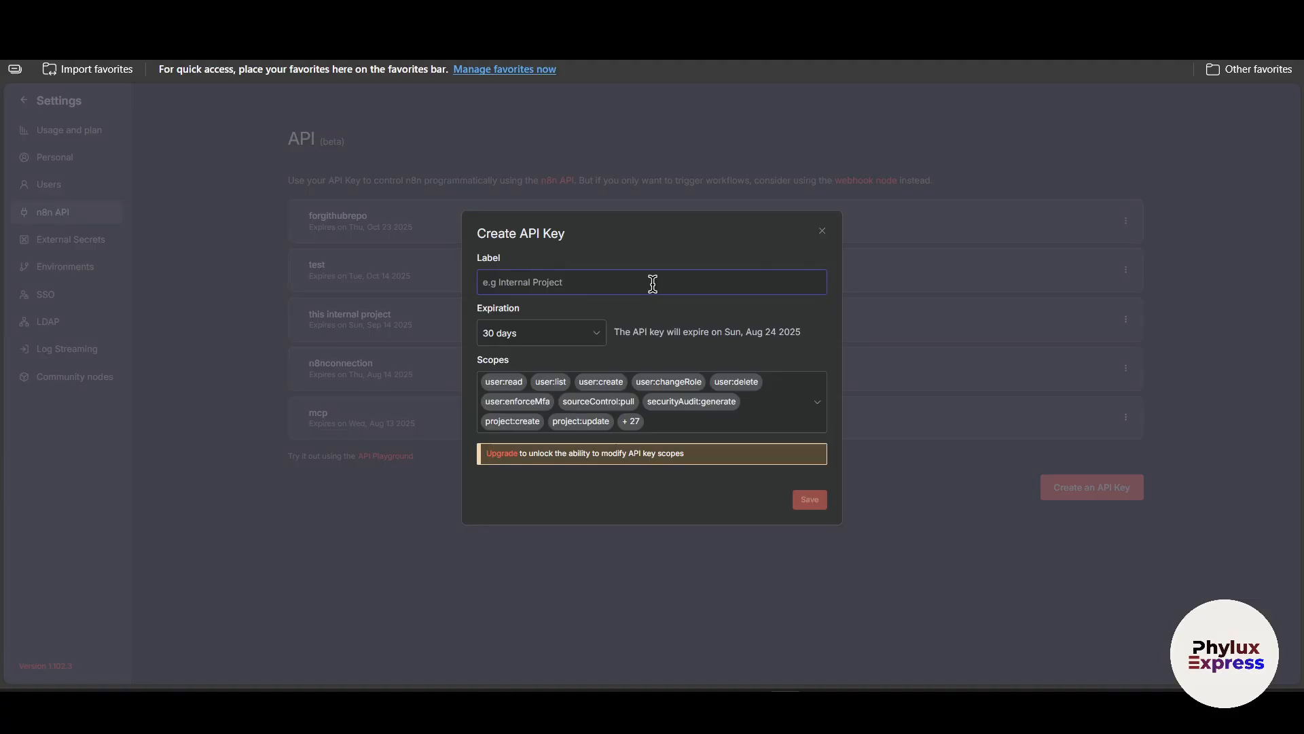
{"action": "type", "text": "efasd"}
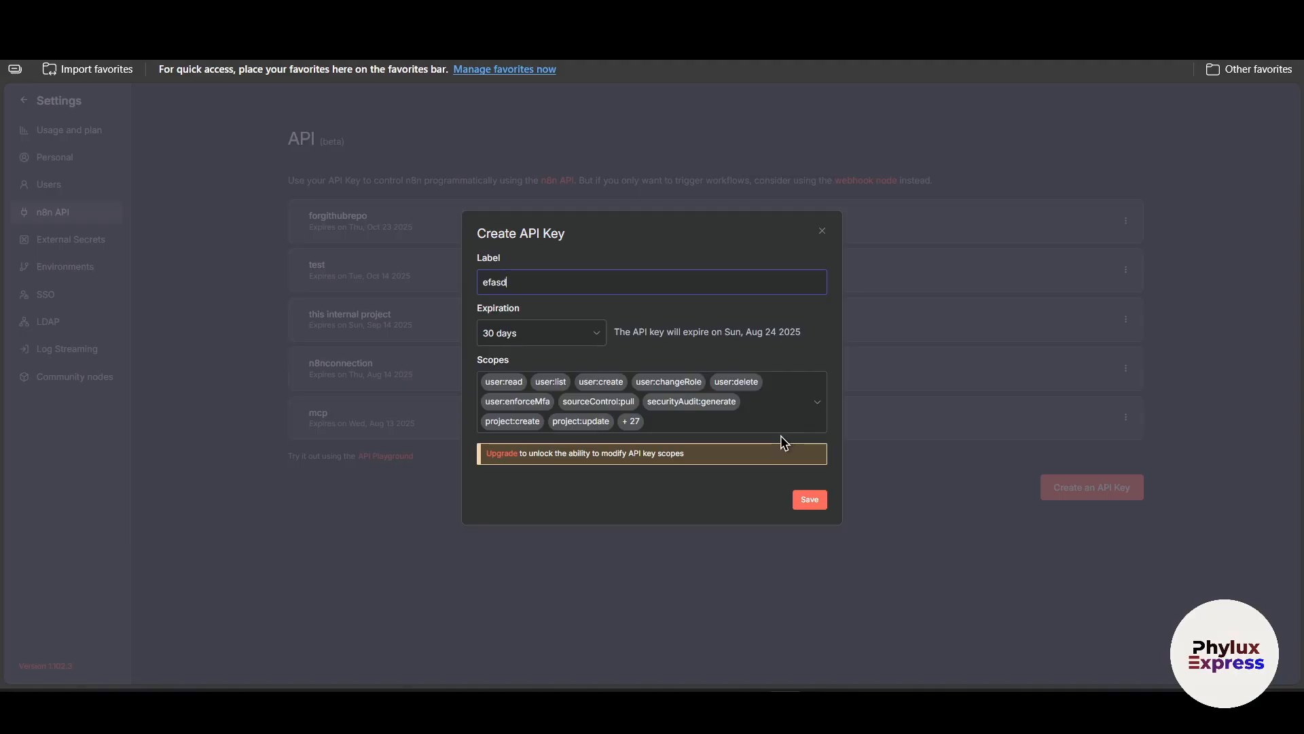
{"action": "type", "text": "fsf"}
{"action": "left_click", "coordinate": [809, 499]}
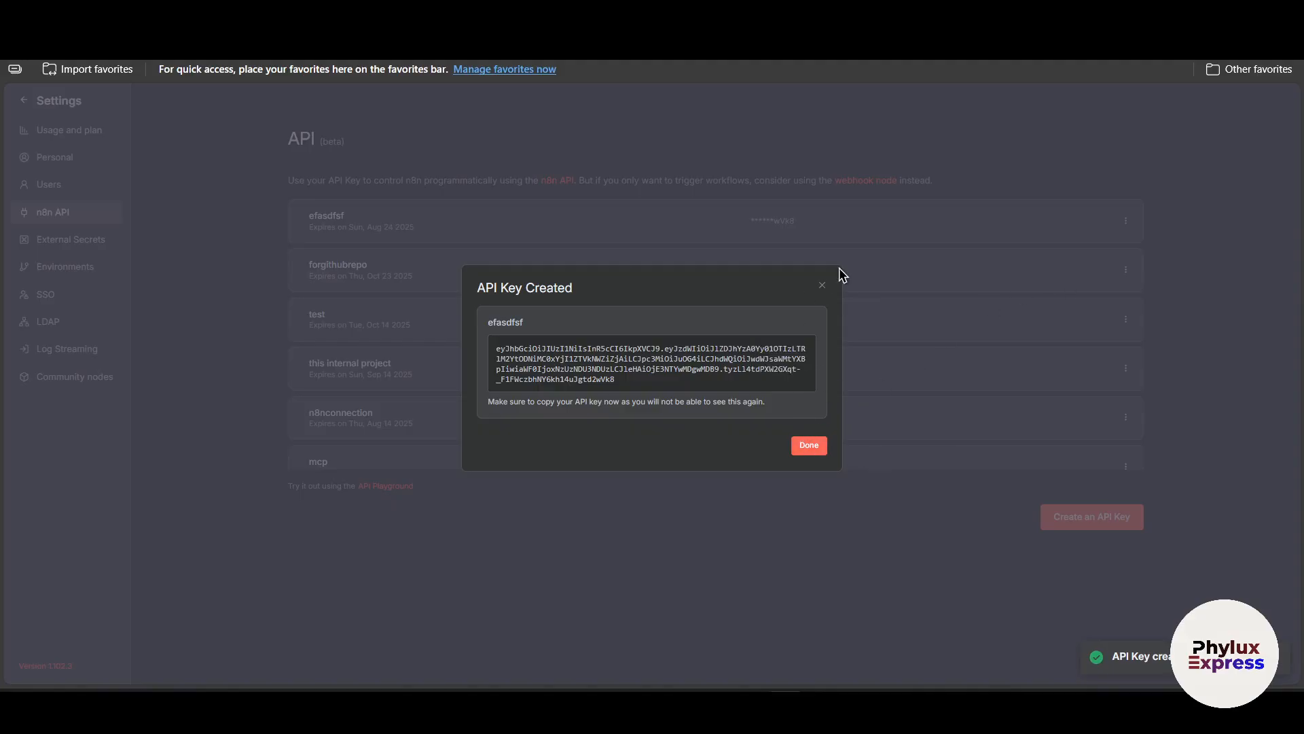
Copy the newly created API key and return to the workflow canvas.
{"action": "left_click", "coordinate": [734, 360]}
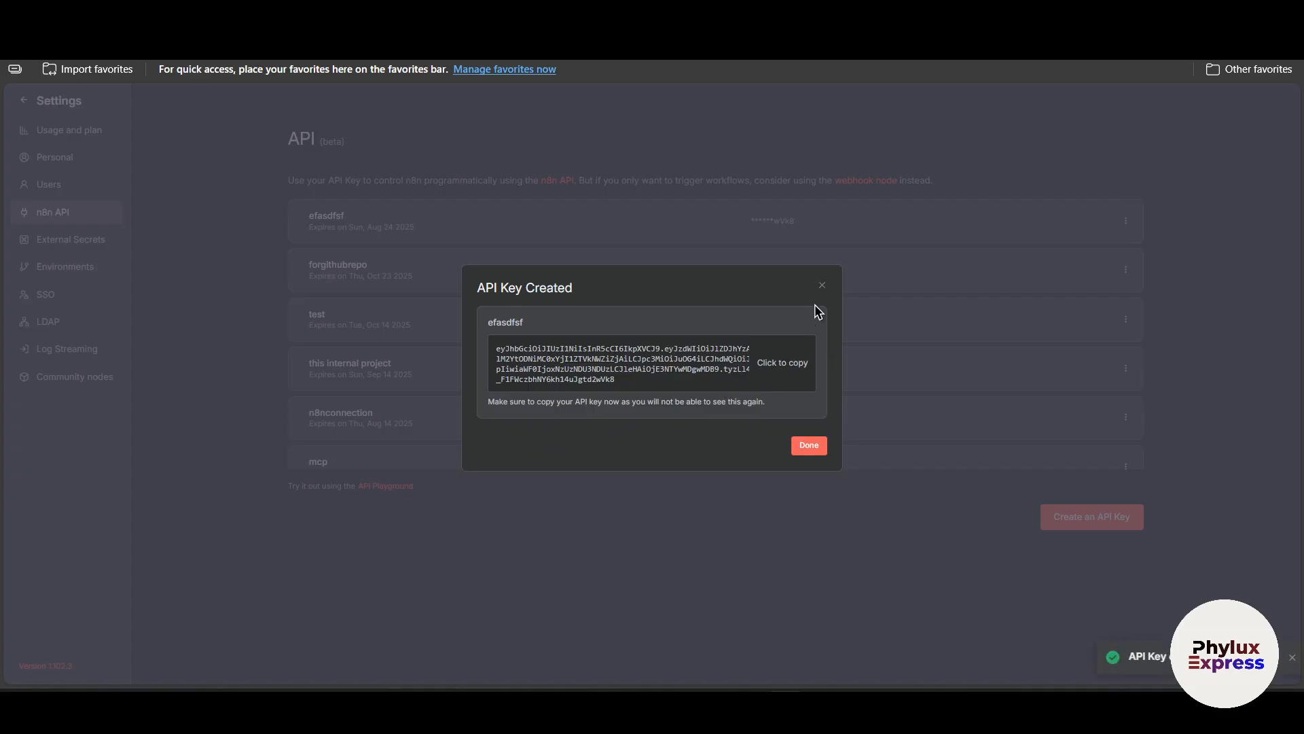
{"action": "left_click", "coordinate": [818, 289]}
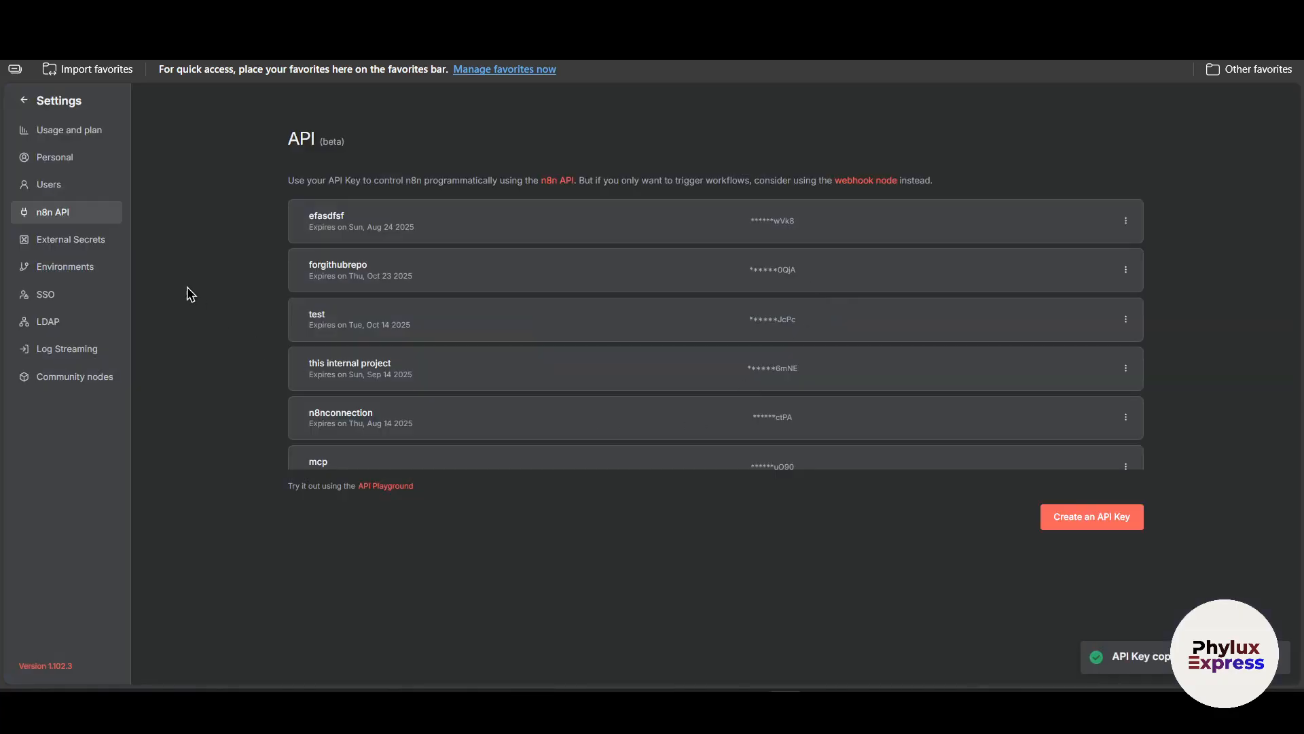
{"action": "left_click", "coordinate": [23, 100]}
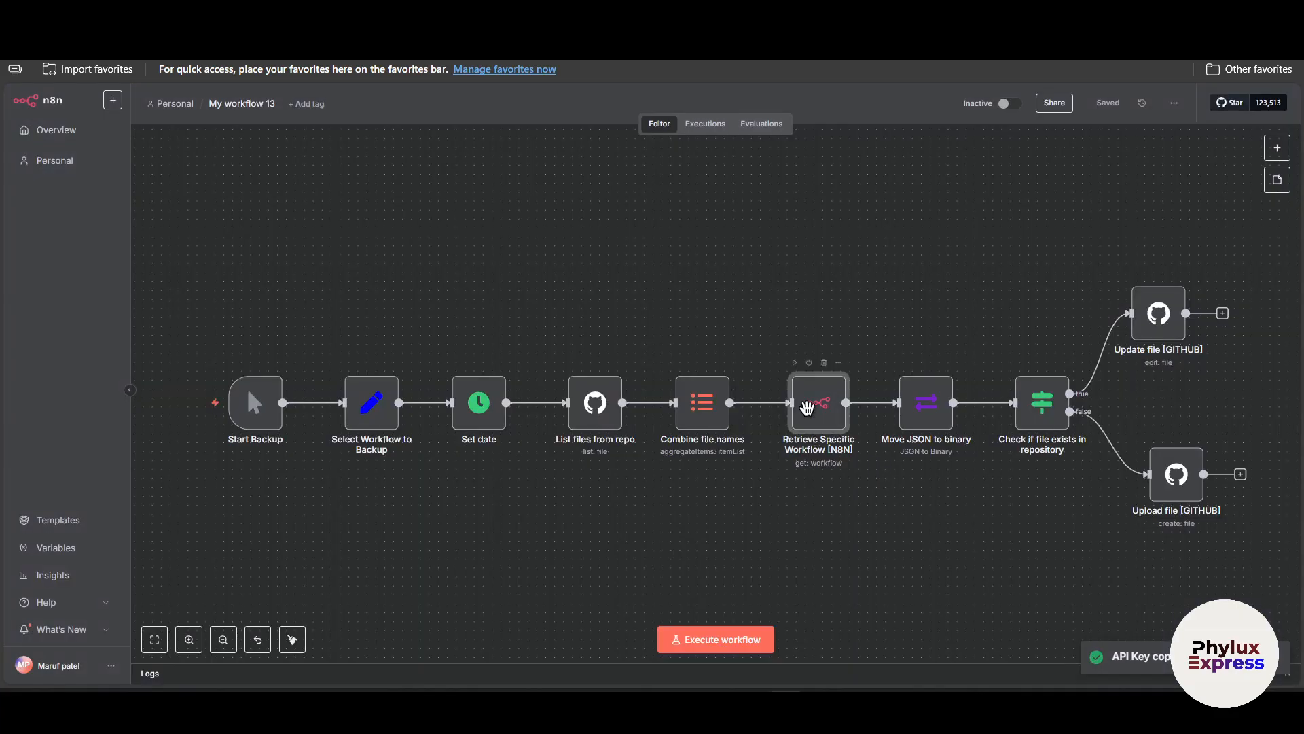
Create a new n8n API credential for the Retrieve Specific Workflow node, paste the API key into it, and save.
{"action": "double_click", "coordinate": [818, 402]}
{"action": "left_click", "coordinate": [586, 192]}
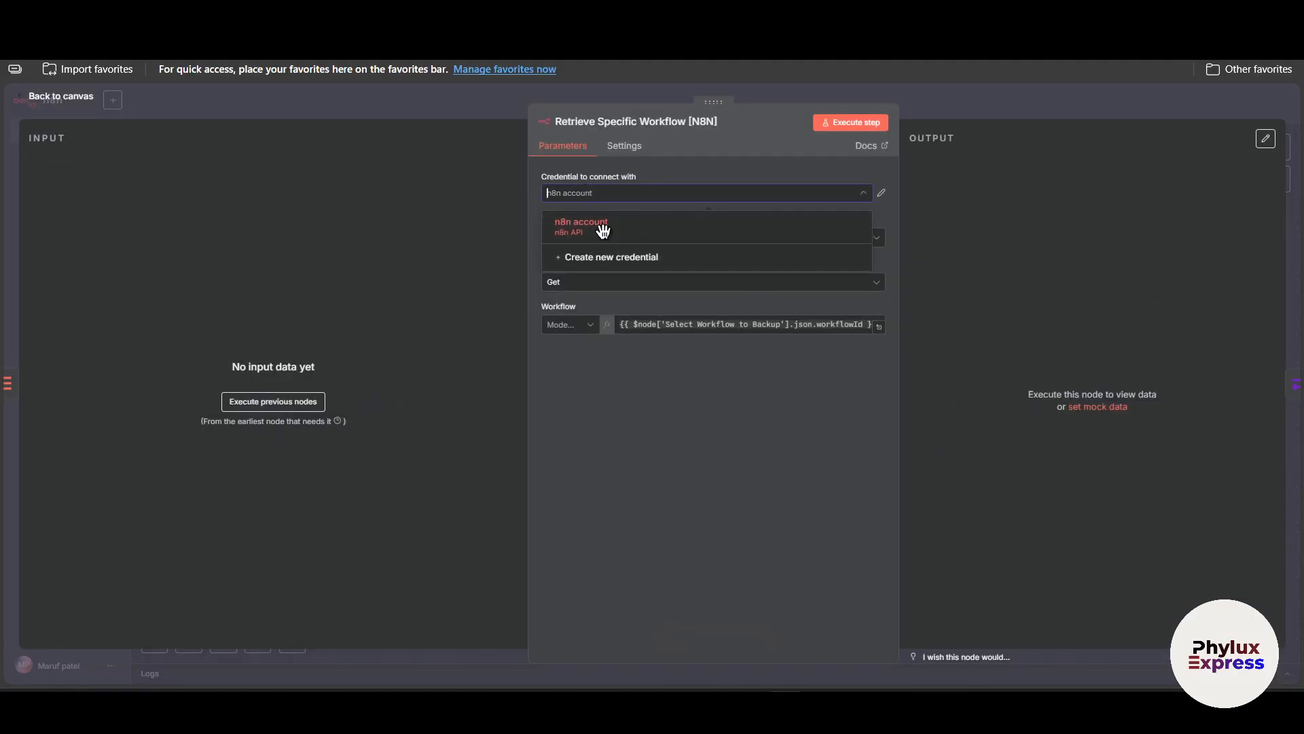
{"action": "left_click", "coordinate": [613, 259]}
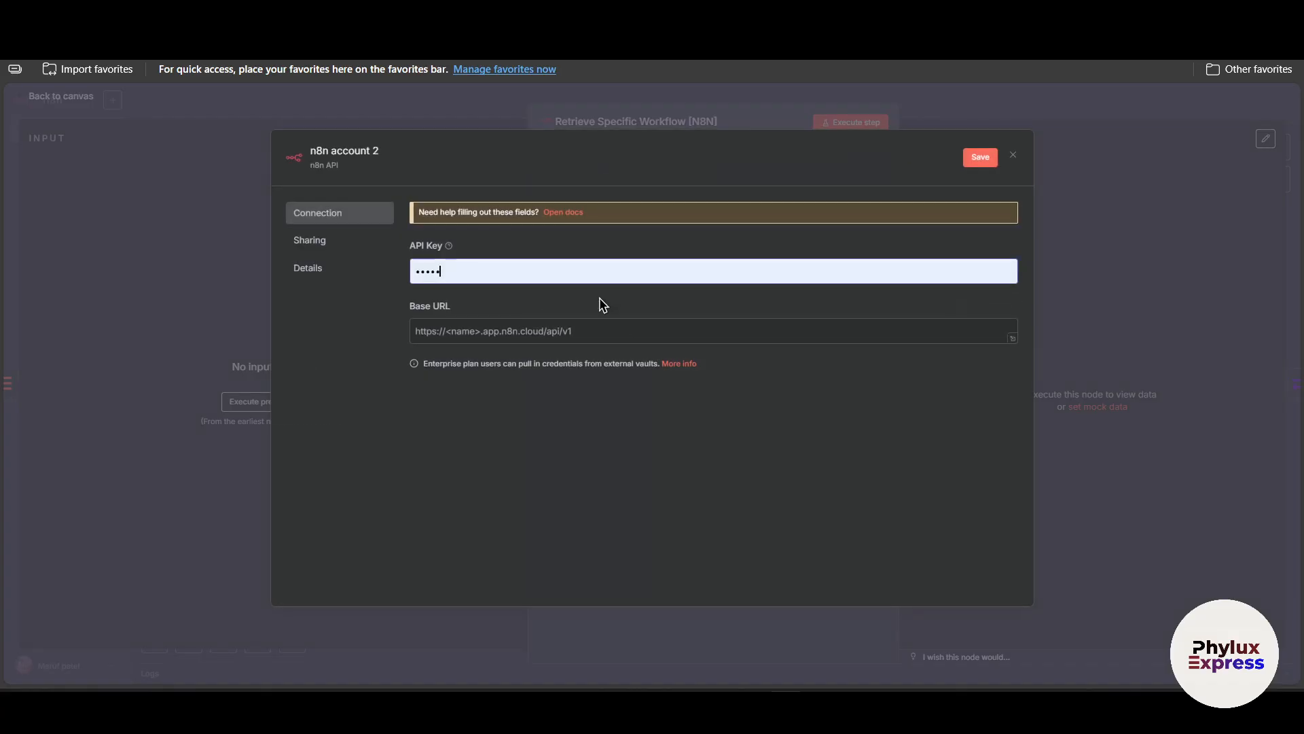
{"action": "key", "text": "ctrl+a"}
{"action": "key", "text": "ctrl+v"}
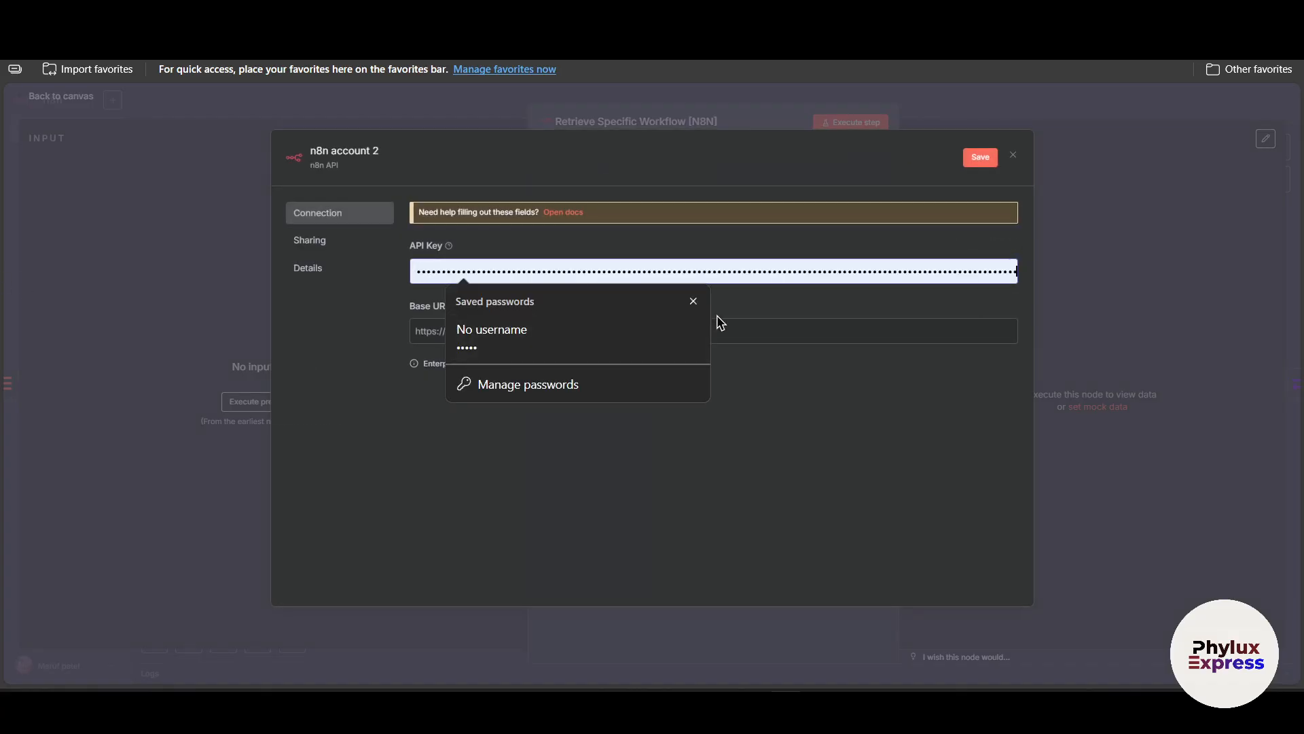
{"action": "left_click", "coordinate": [980, 157]}
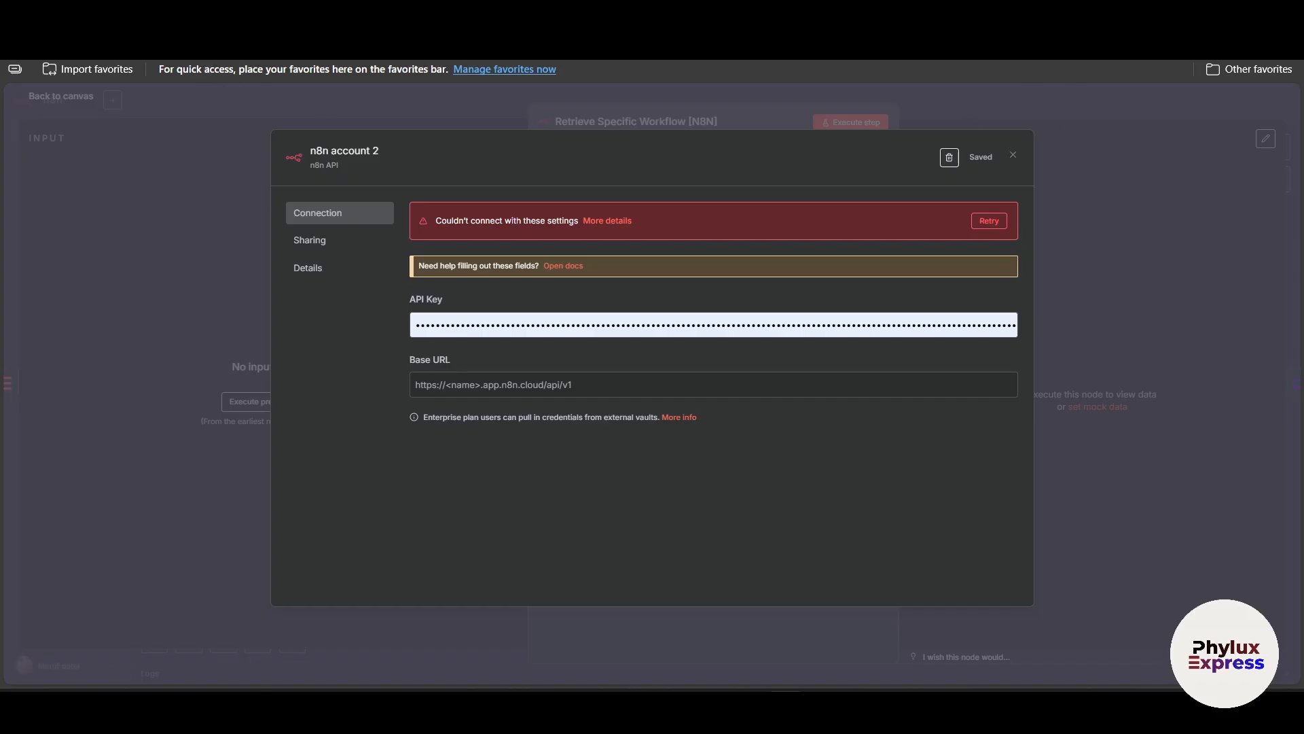
{"action": "left_click_drag", "start_coordinate": [888, 114], "coordinate": [850, 165]}
{"action": "left_click_drag", "start_coordinate": [608, 191], "coordinate": [551, 194]}
{"action": "key", "text": "ctrl+c"}
{"action": "left_click", "coordinate": [627, 190]}
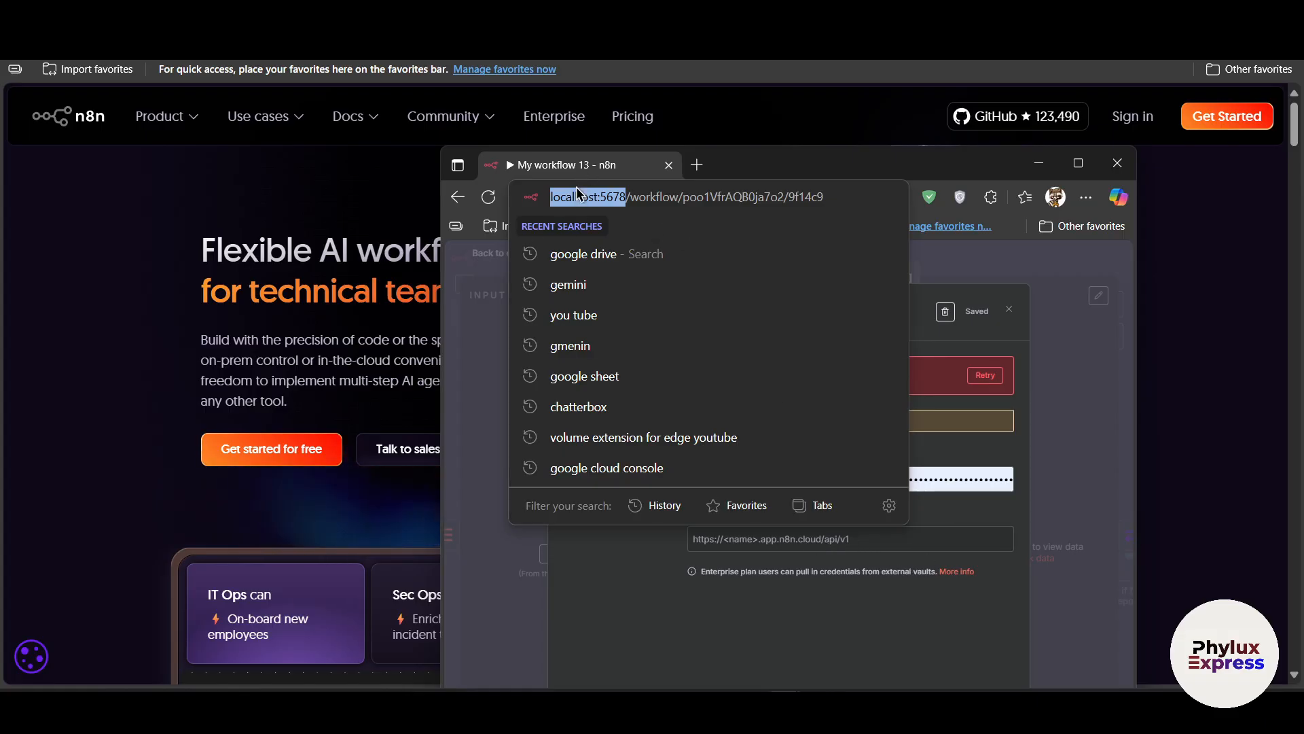
{"action": "left_click", "coordinate": [963, 546]}
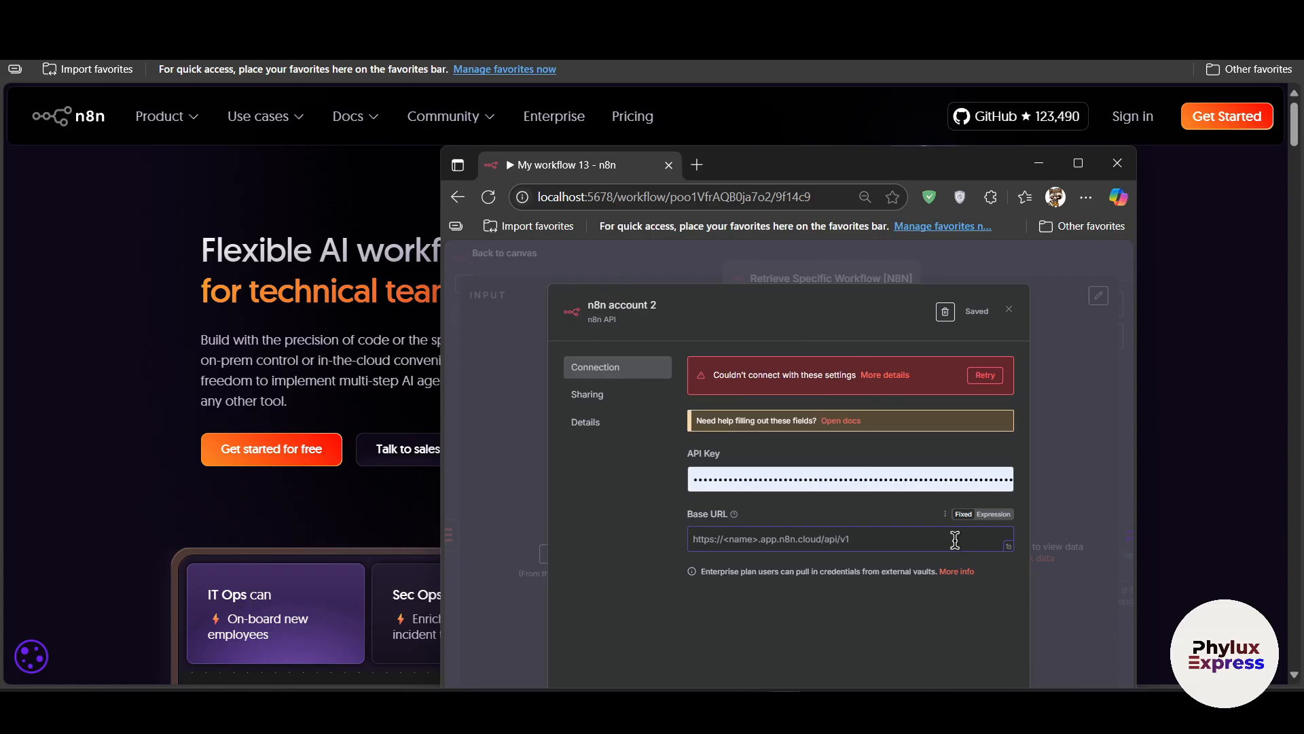
{"action": "key", "text": "ctrl+v"}
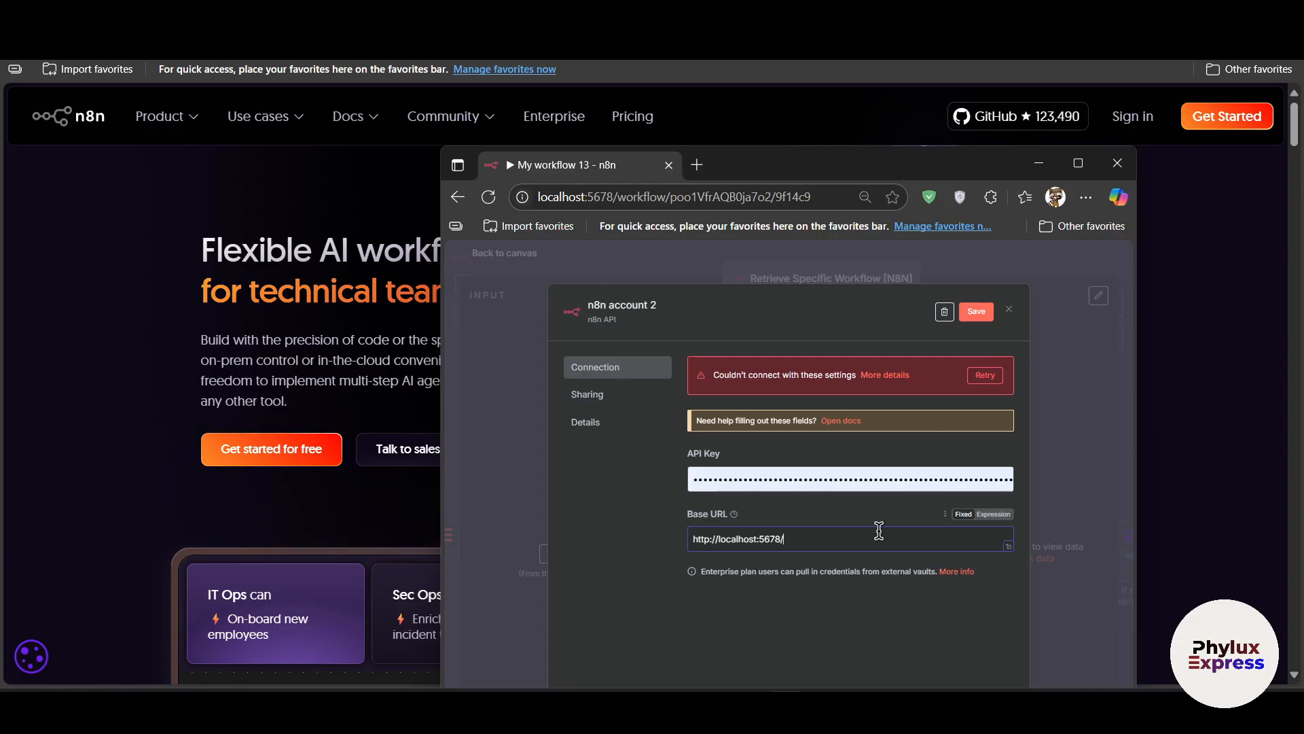
{"action": "key", "text": "ctrl+a"}
{"action": "key", "text": "ctrl+c"}
{"action": "key", "text": "BackSpace"}
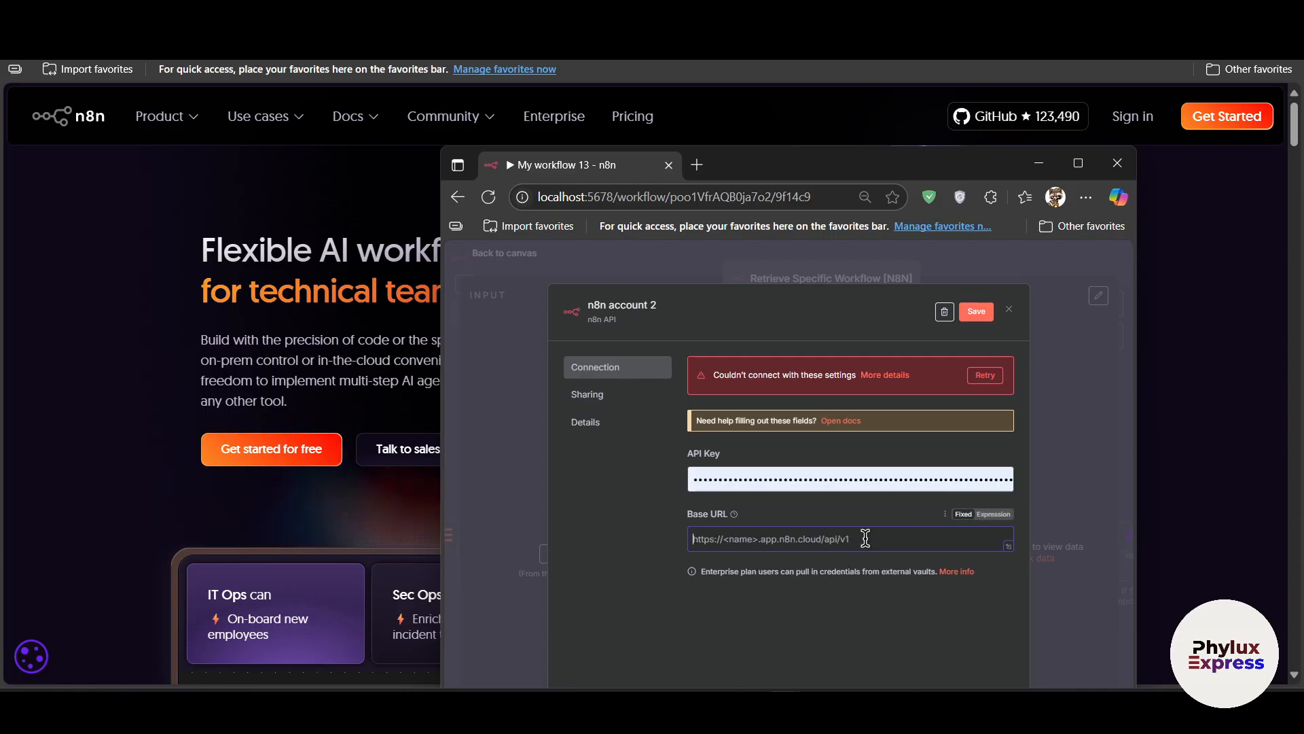
{"action": "key", "text": "ctrl+v"}
{"action": "type", "text": "a"}
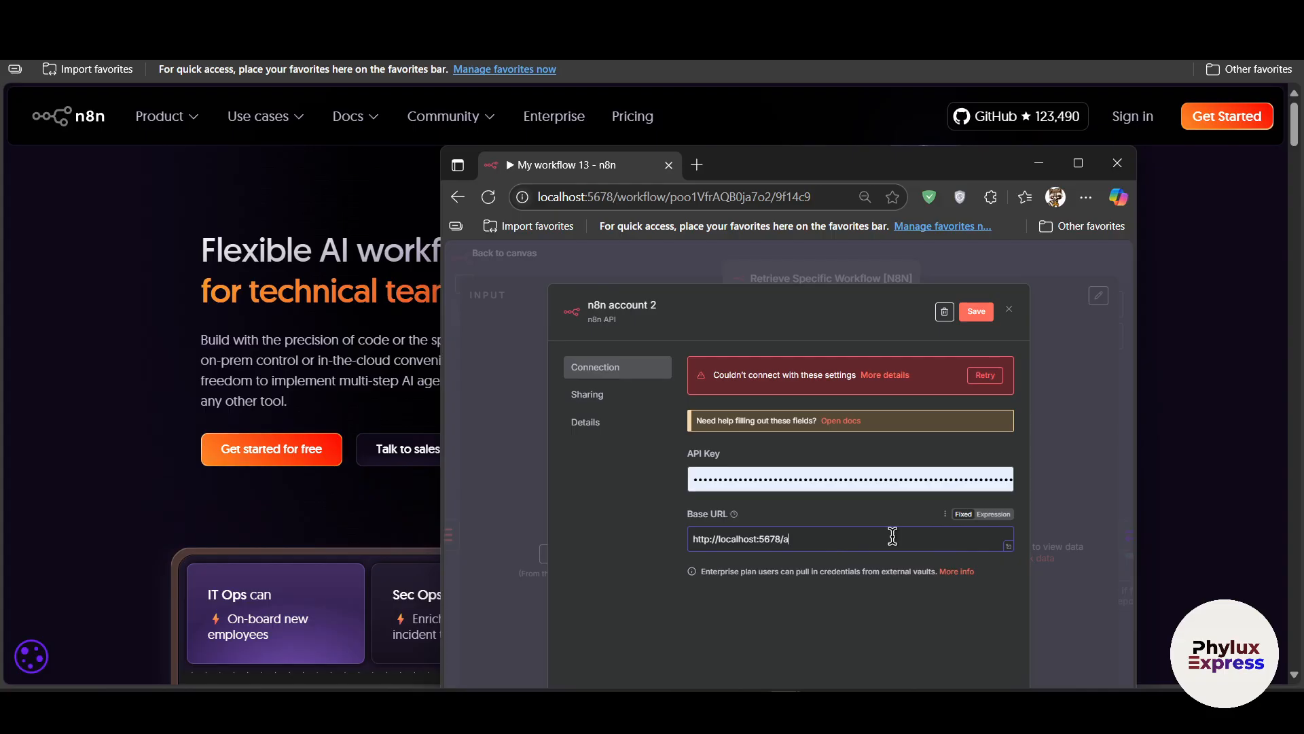
{"action": "type", "text": "pi"}
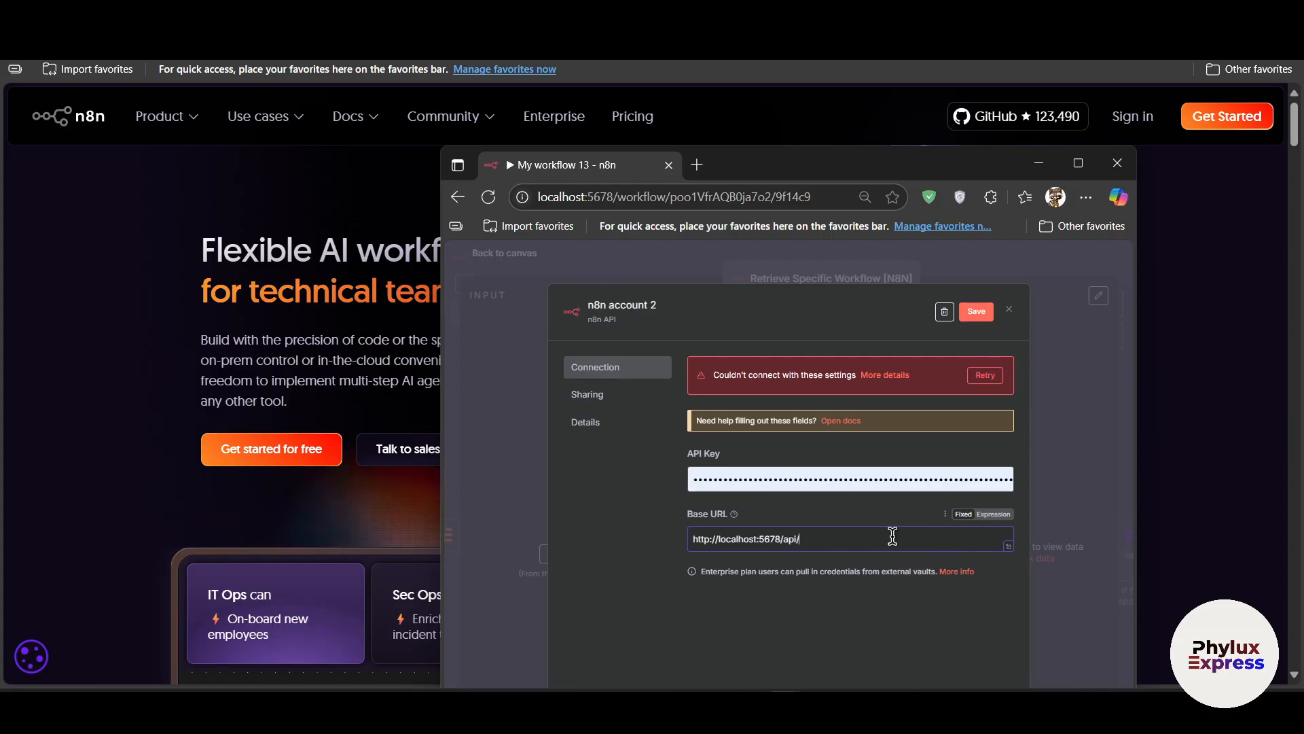
{"action": "type", "text": "/v1"}
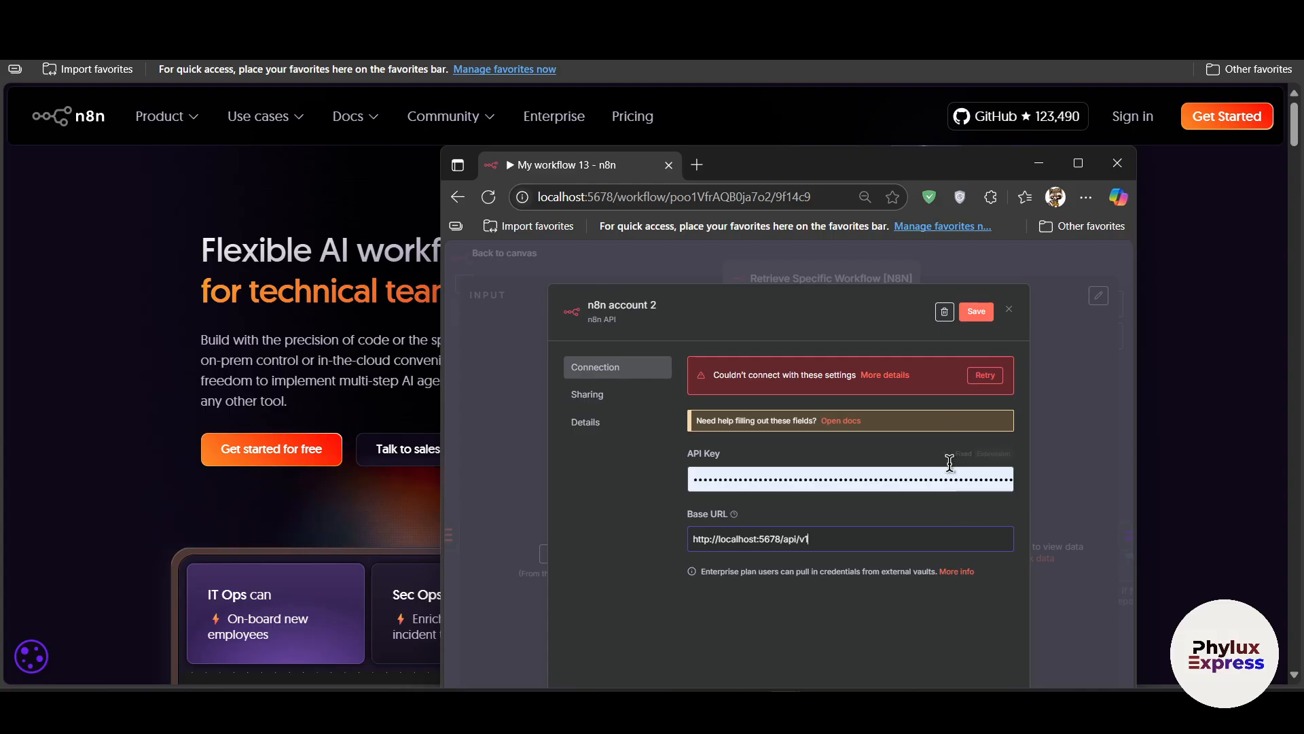
{"action": "left_click", "coordinate": [976, 311]}
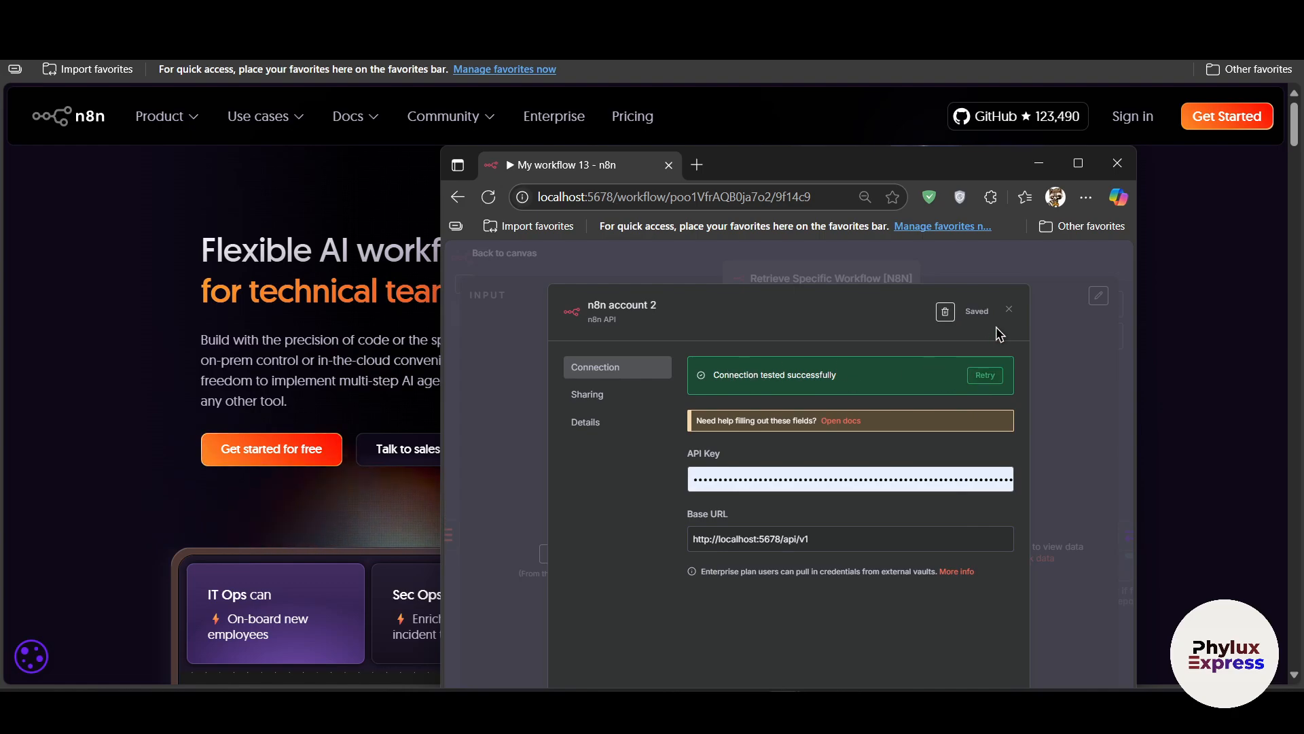
{"action": "left_click", "coordinate": [1009, 309]}
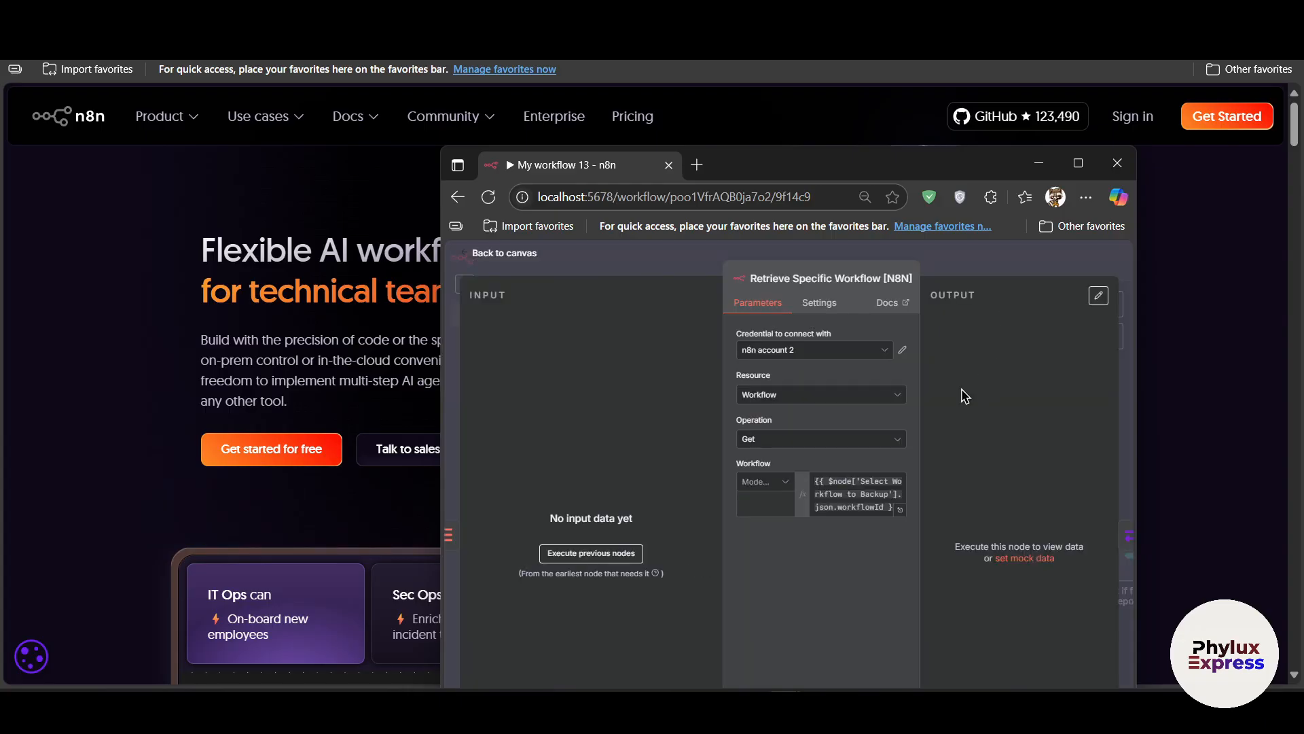
Switch the Retrieve Specific Workflow node's credential to n8n account and save the workflow.
{"action": "left_click", "coordinate": [859, 413]}
{"action": "left_click", "coordinate": [799, 353]}
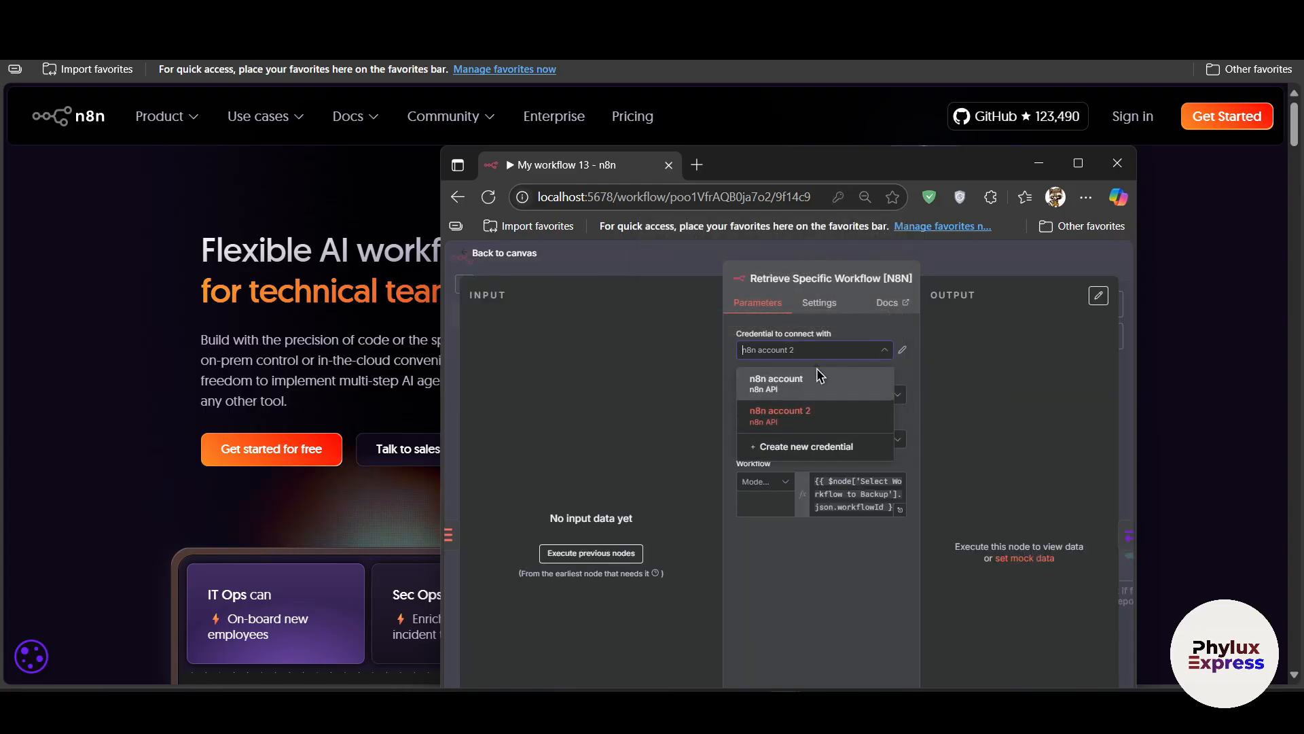
{"action": "left_click", "coordinate": [820, 376]}
{"action": "left_click_drag", "start_coordinate": [620, 170], "coordinate": [657, 67]}
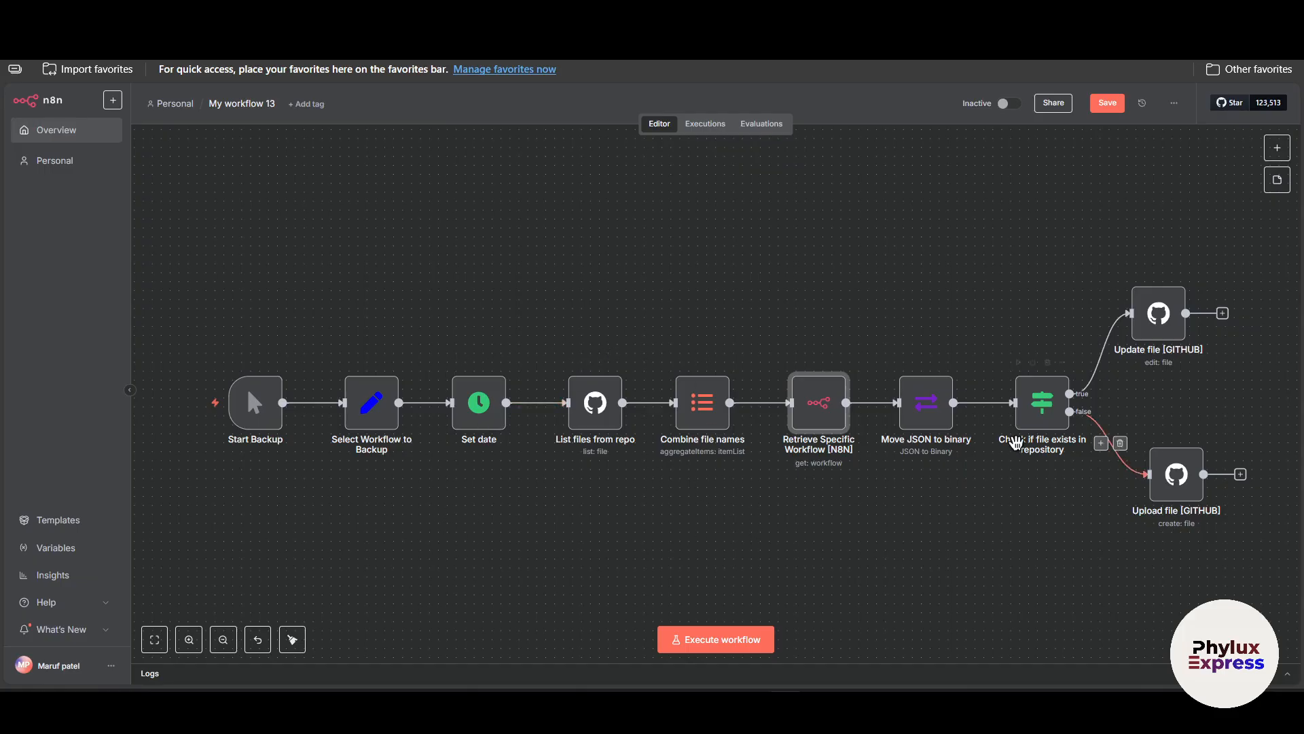
{"action": "scroll", "coordinate": [585, 540], "scroll_direction": "left", "scroll_amount": 3}
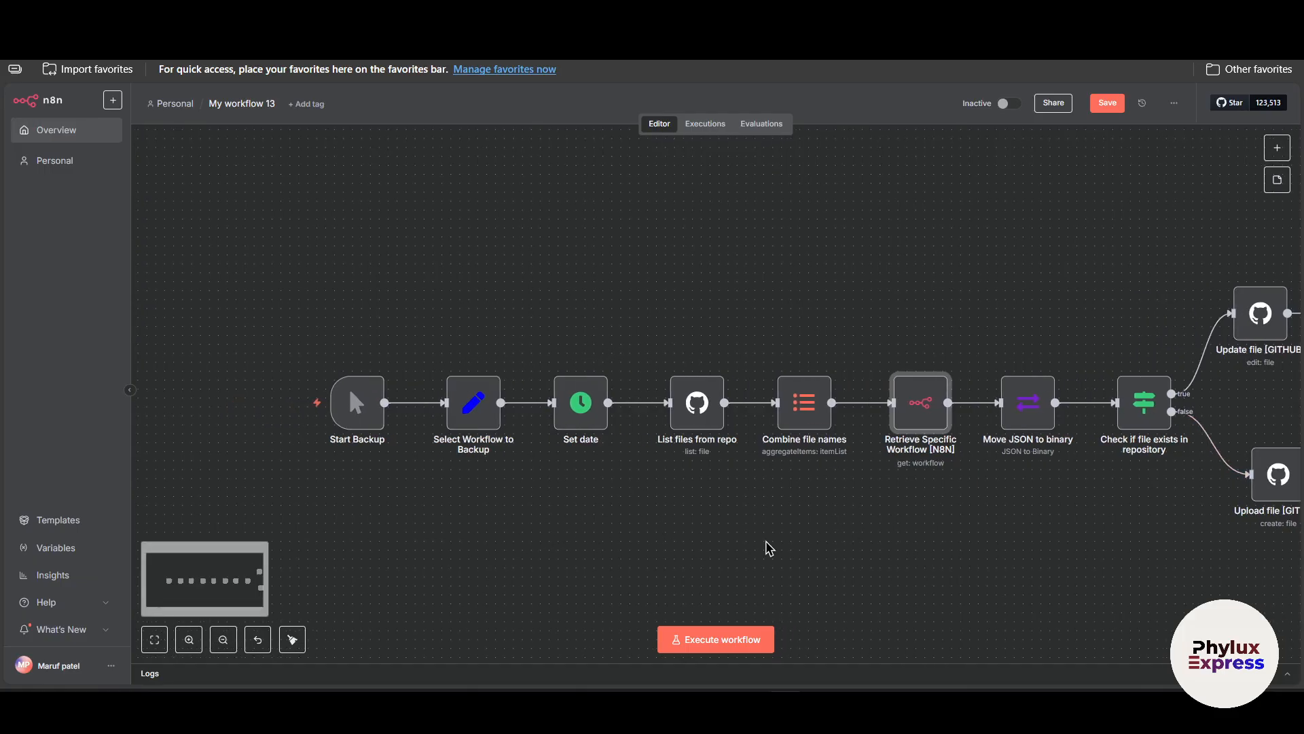
{"action": "left_click", "coordinate": [1107, 103]}
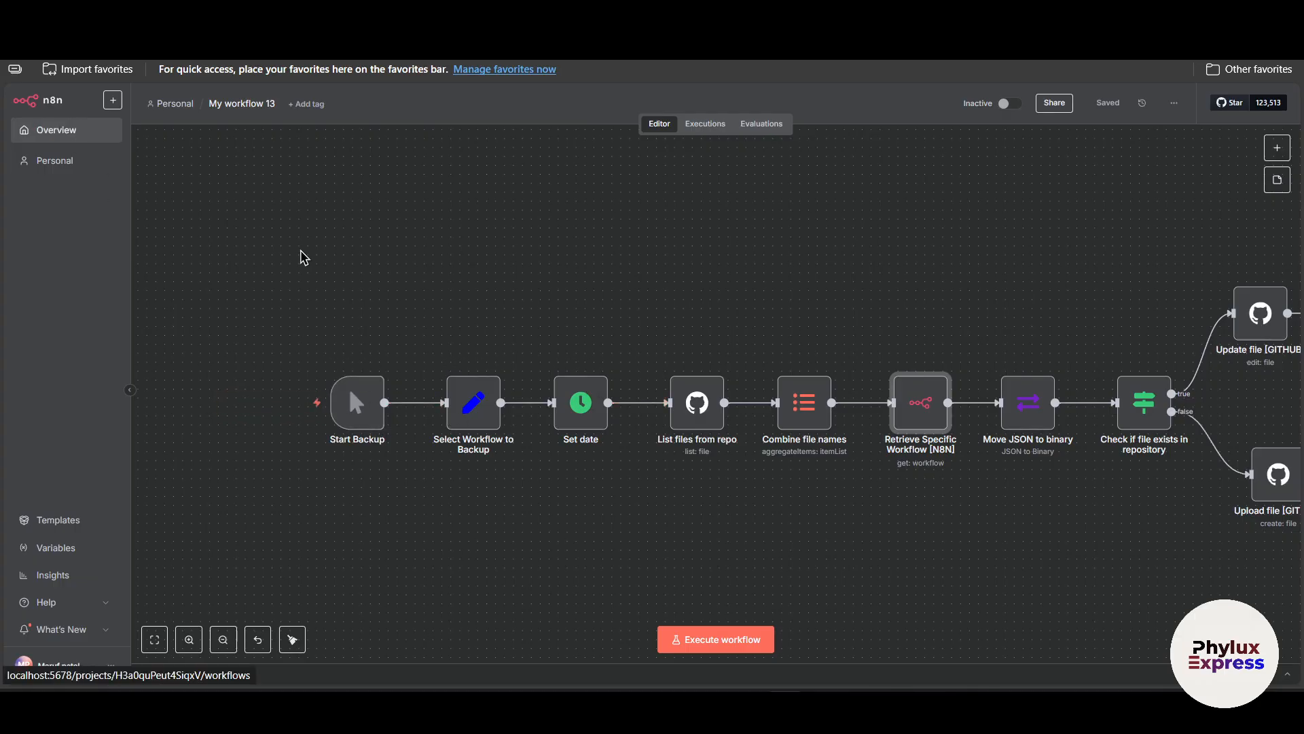
Open My workflow 9 from the overview and copy its workflow ID from the address bar.
{"action": "left_click", "coordinate": [29, 139]}
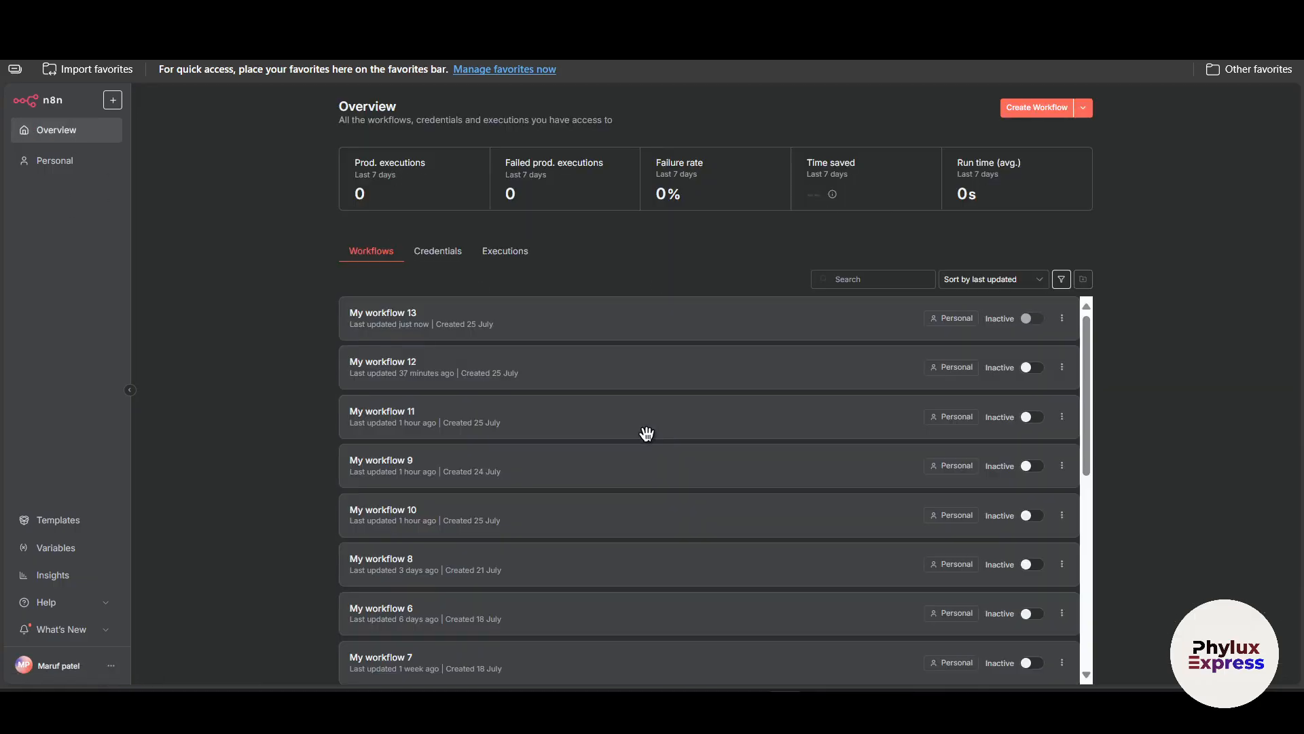
{"action": "scroll", "coordinate": [652, 469], "scroll_direction": "down", "scroll_amount": 6}
{"action": "scroll", "coordinate": [674, 558], "scroll_direction": "up", "scroll_amount": 6}
{"action": "left_click", "coordinate": [430, 470]}
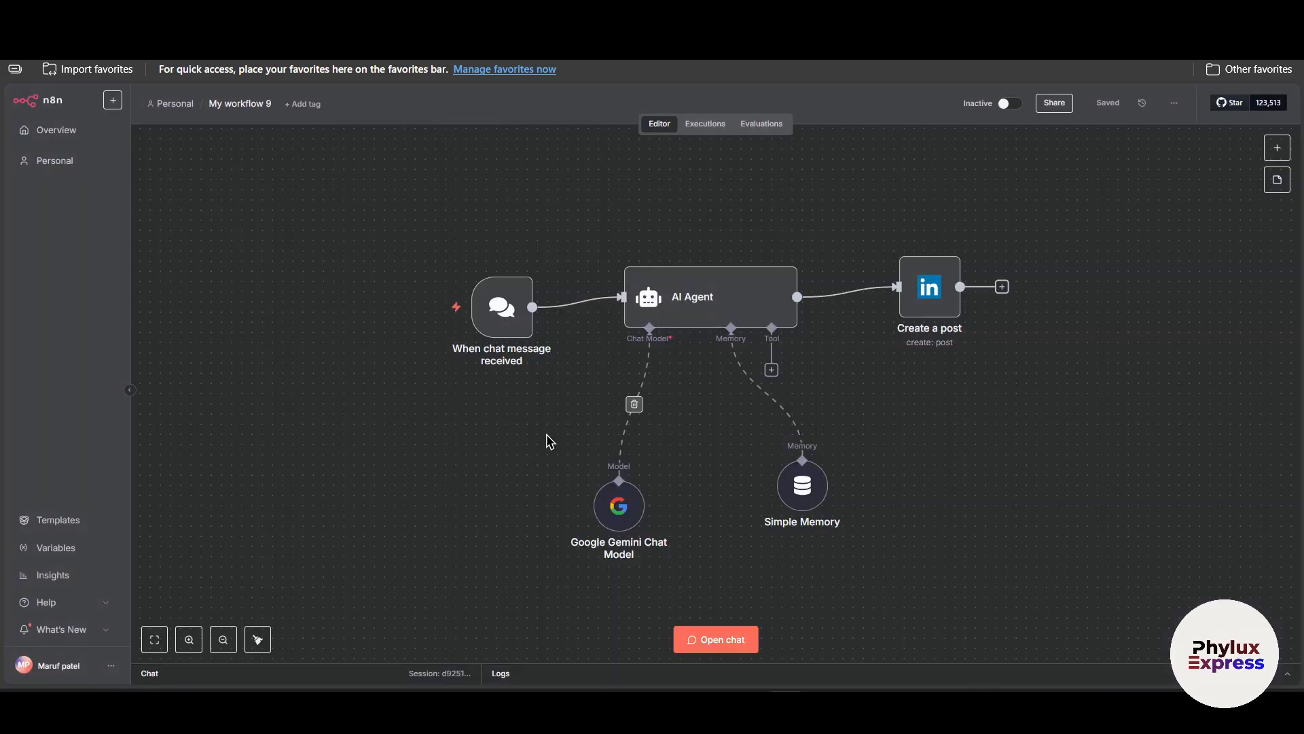
{"action": "scroll", "coordinate": [536, 442], "scroll_direction": "up", "scroll_amount": 1}
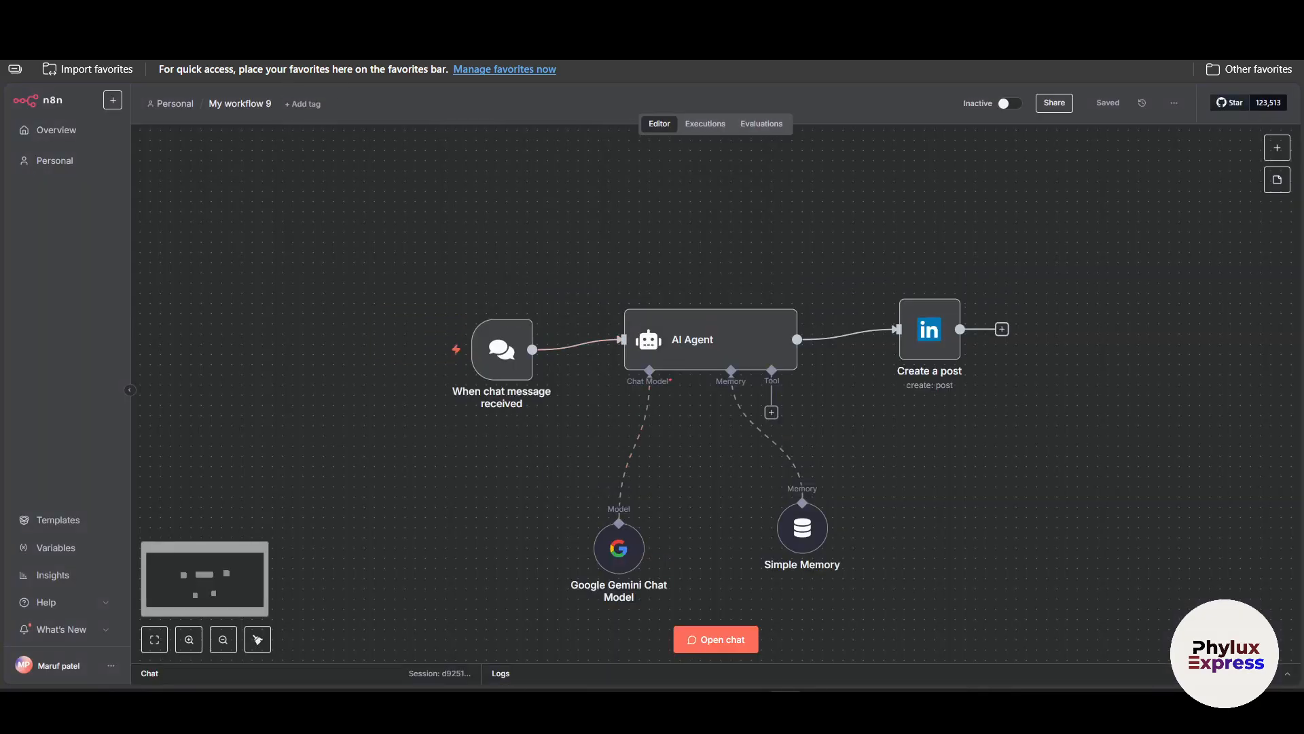
{"action": "left_click_drag", "start_coordinate": [555, 124], "coordinate": [558, 135]}
{"action": "left_click", "coordinate": [507, 163]}
{"action": "left_click", "coordinate": [635, 154]}
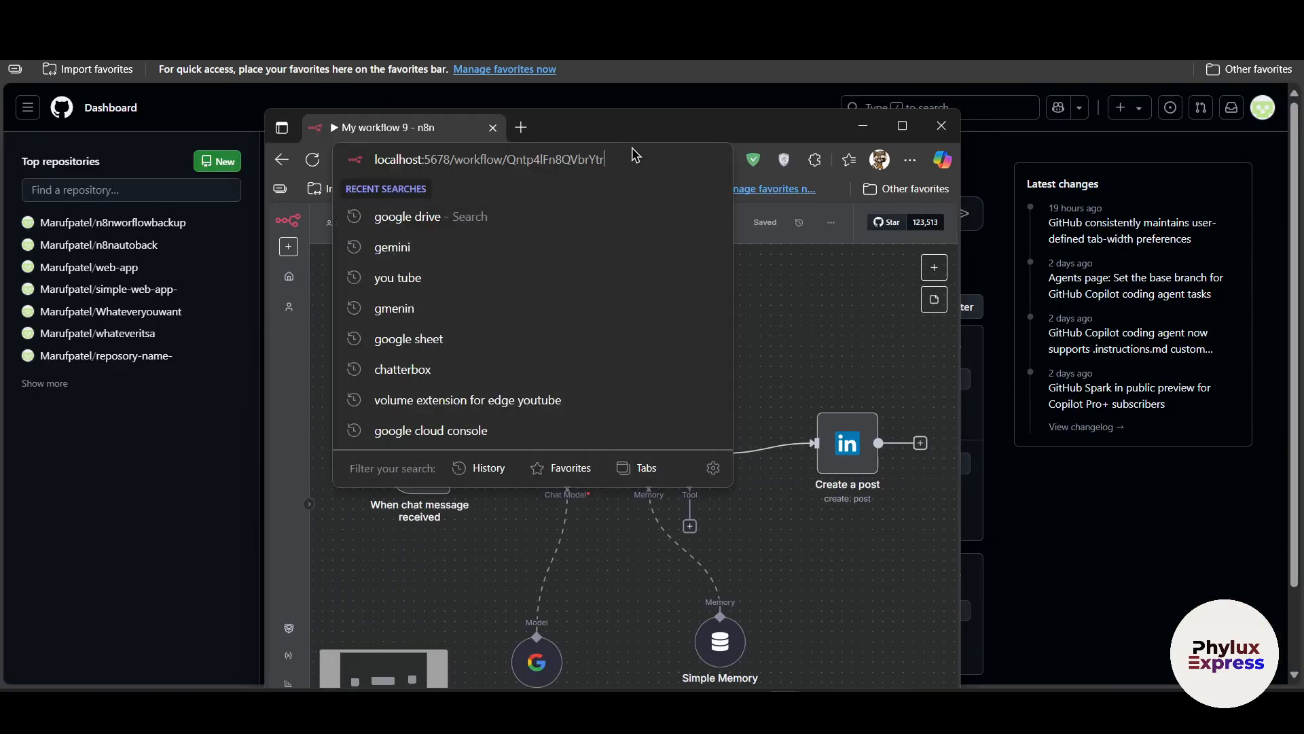
{"action": "left_click_drag", "start_coordinate": [639, 159], "coordinate": [510, 162]}
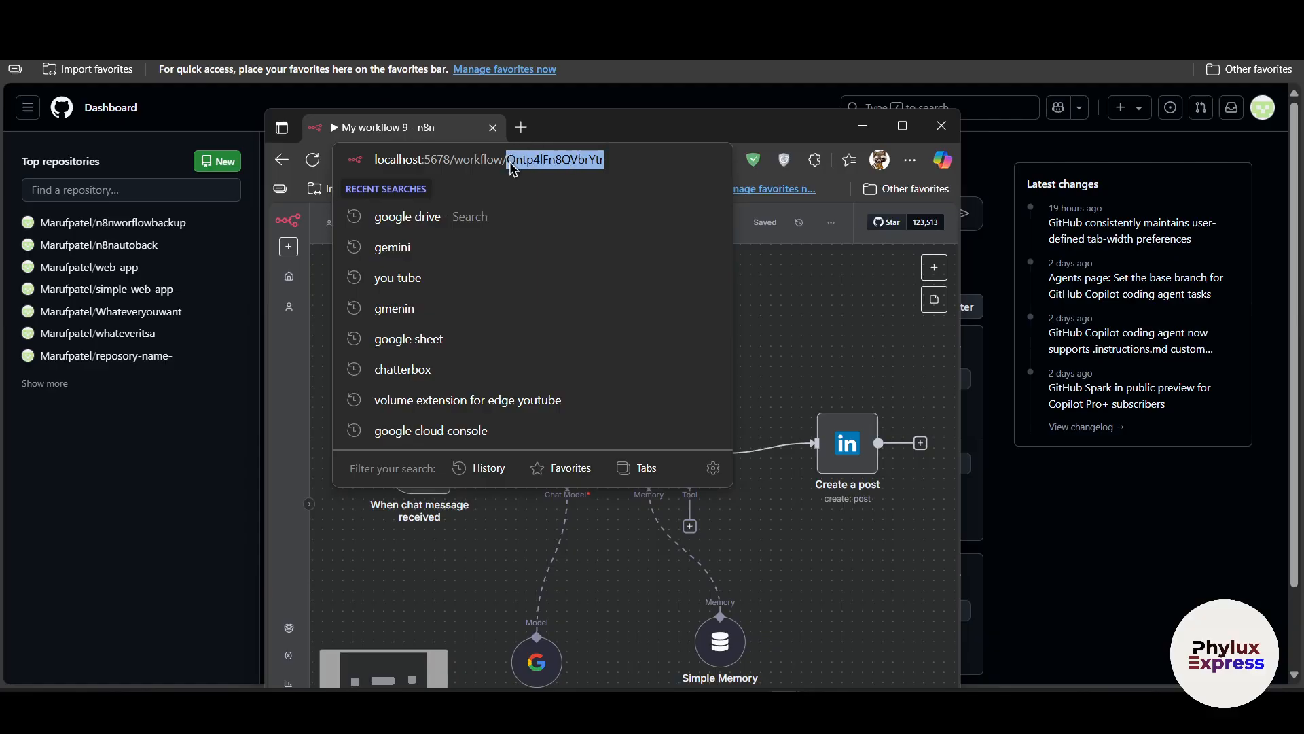
{"action": "right_click", "coordinate": [572, 168]}
{"action": "left_click", "coordinate": [615, 352]}
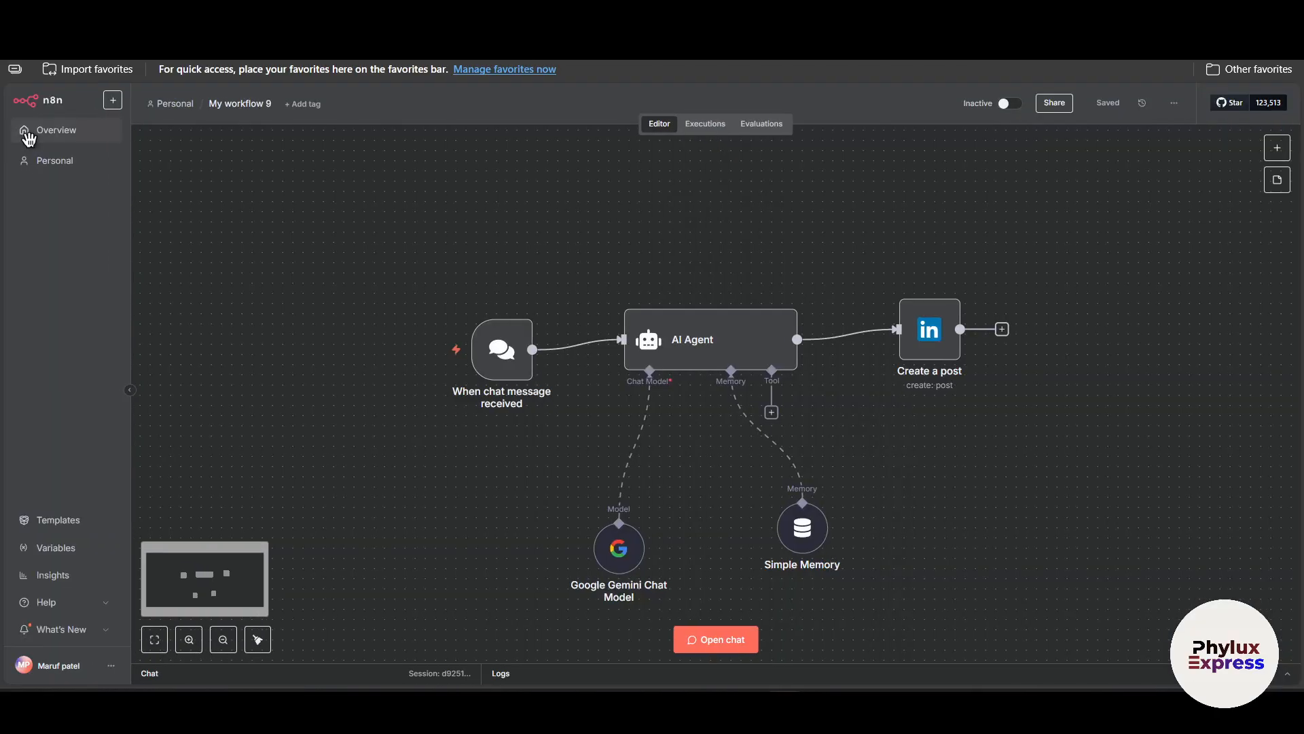
Reopen My workflow 13 and paste the copied ID as the workflowId value in the Select Workflow to Backup node.
{"action": "left_click", "coordinate": [27, 134]}
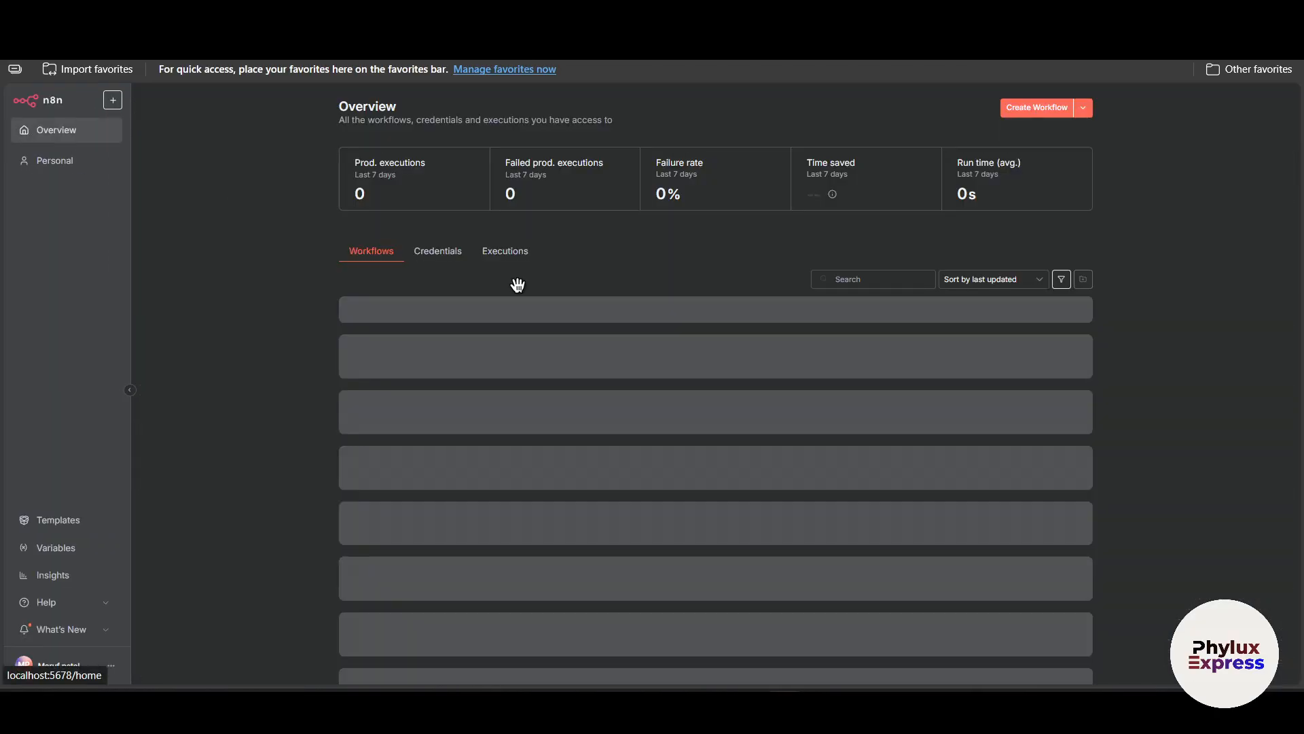
{"action": "left_click", "coordinate": [557, 312]}
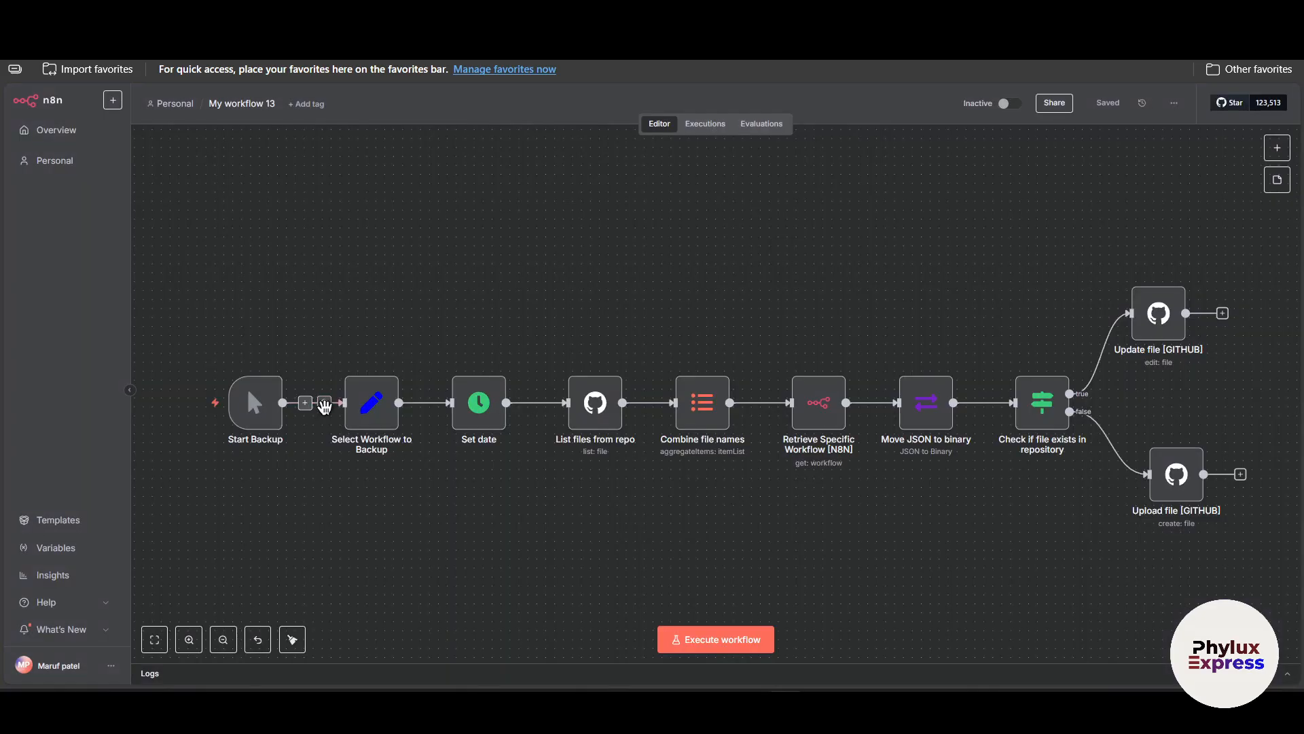
{"action": "double_click", "coordinate": [372, 402]}
{"action": "left_click", "coordinate": [705, 326]}
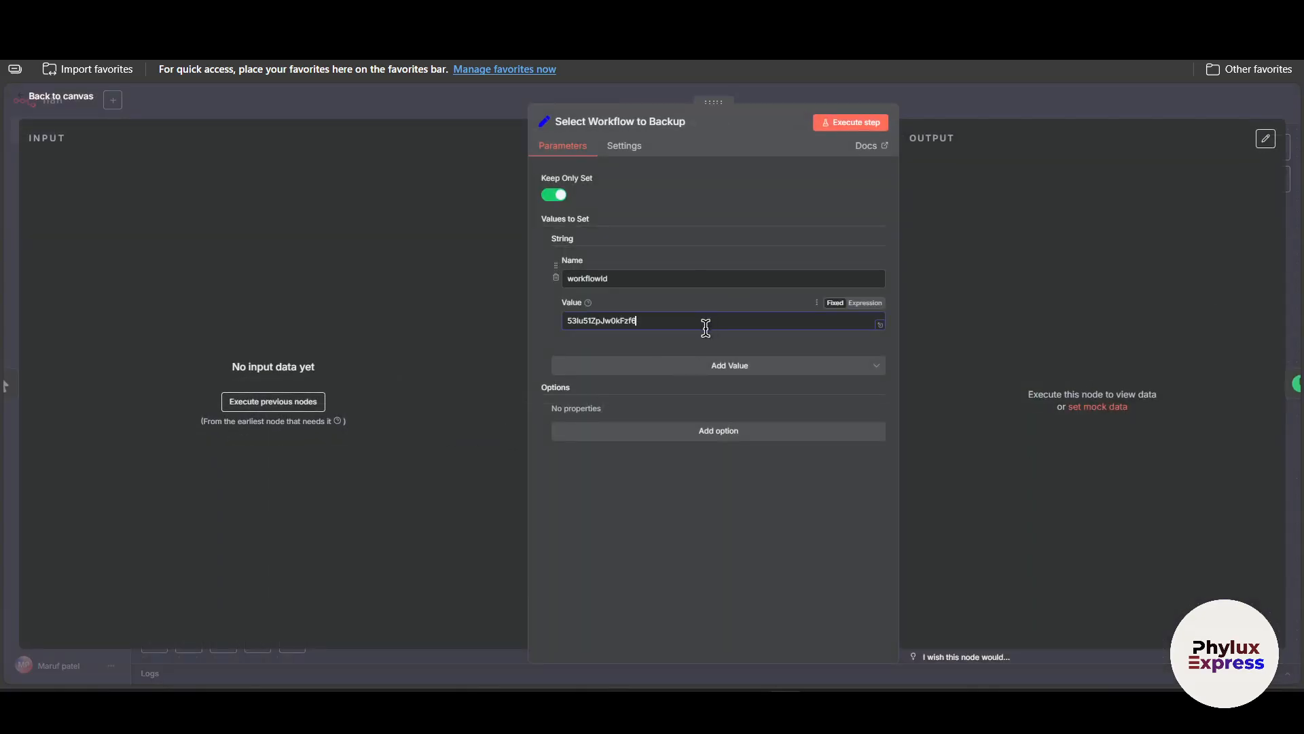
{"action": "key", "text": "ctrl+a"}
{"action": "key", "text": "ctrl+v"}
{"action": "key", "text": "Escape"}
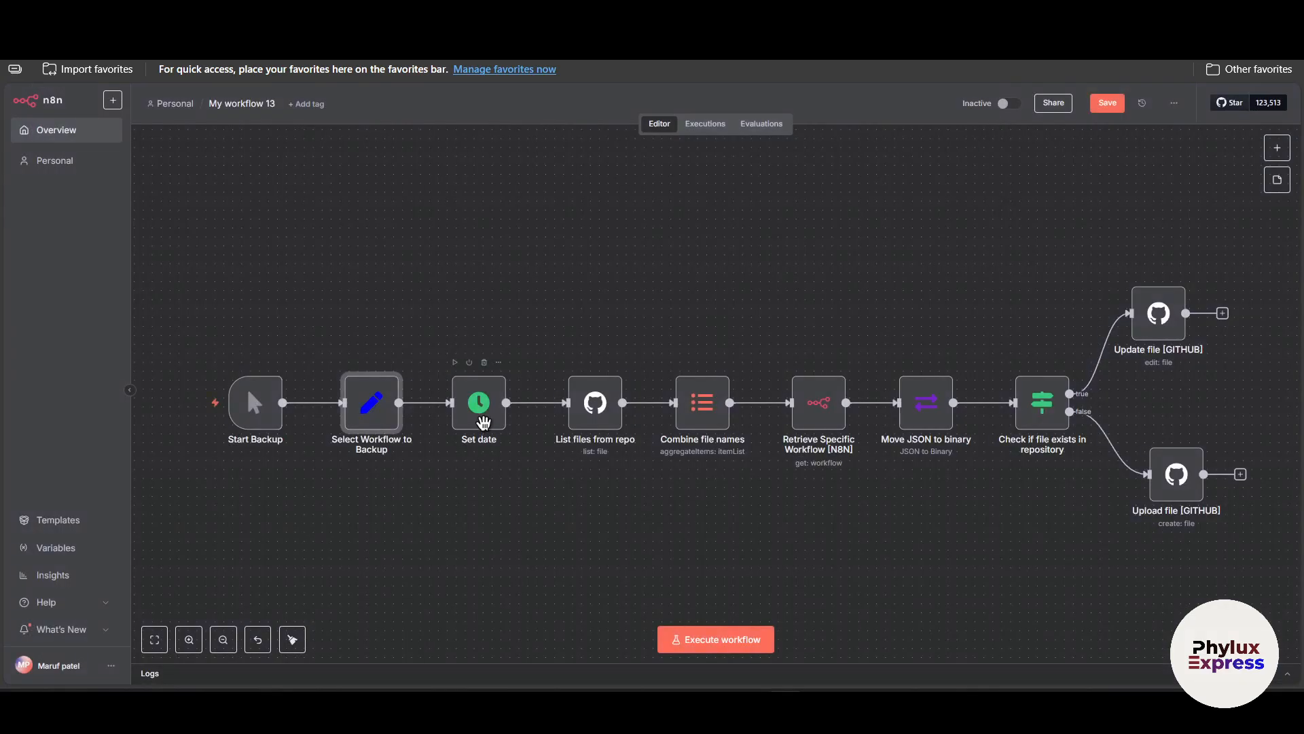
Inspect the settings of the Set date and List files from repo nodes.
{"action": "double_click", "coordinate": [481, 422]}
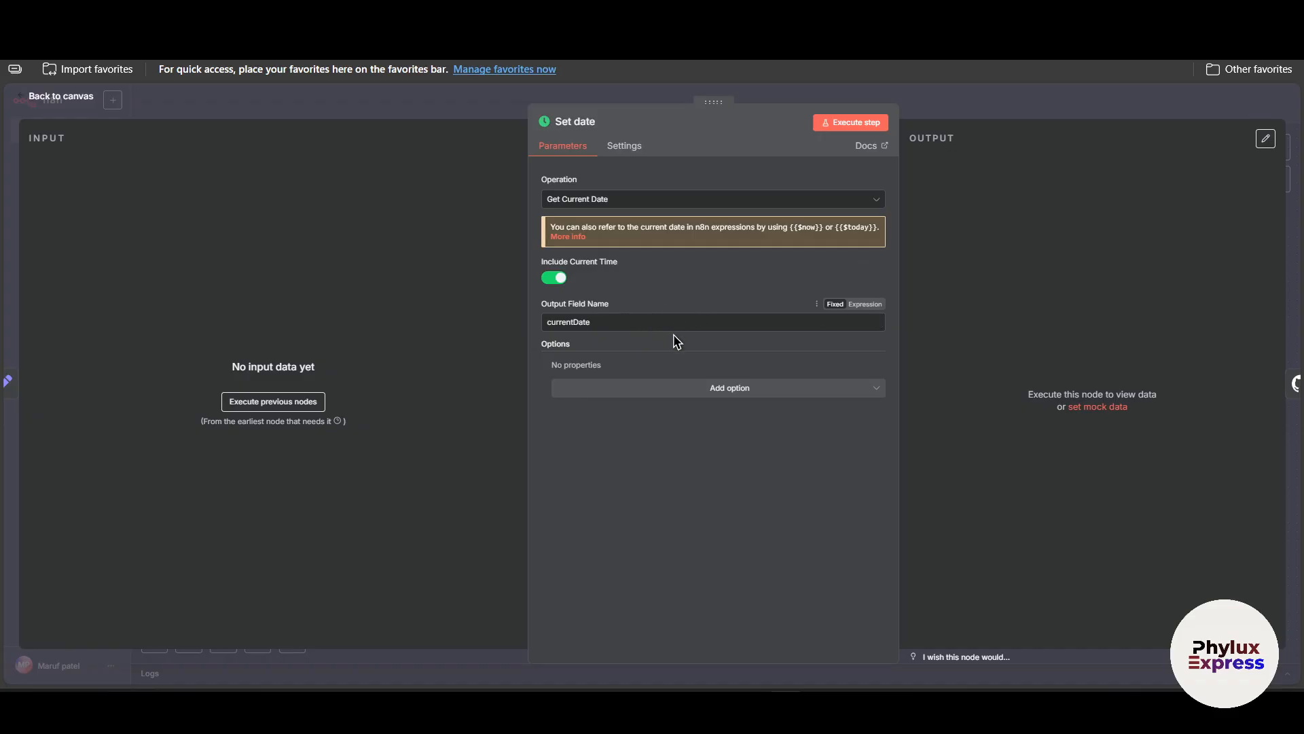
{"action": "left_click", "coordinate": [1042, 111]}
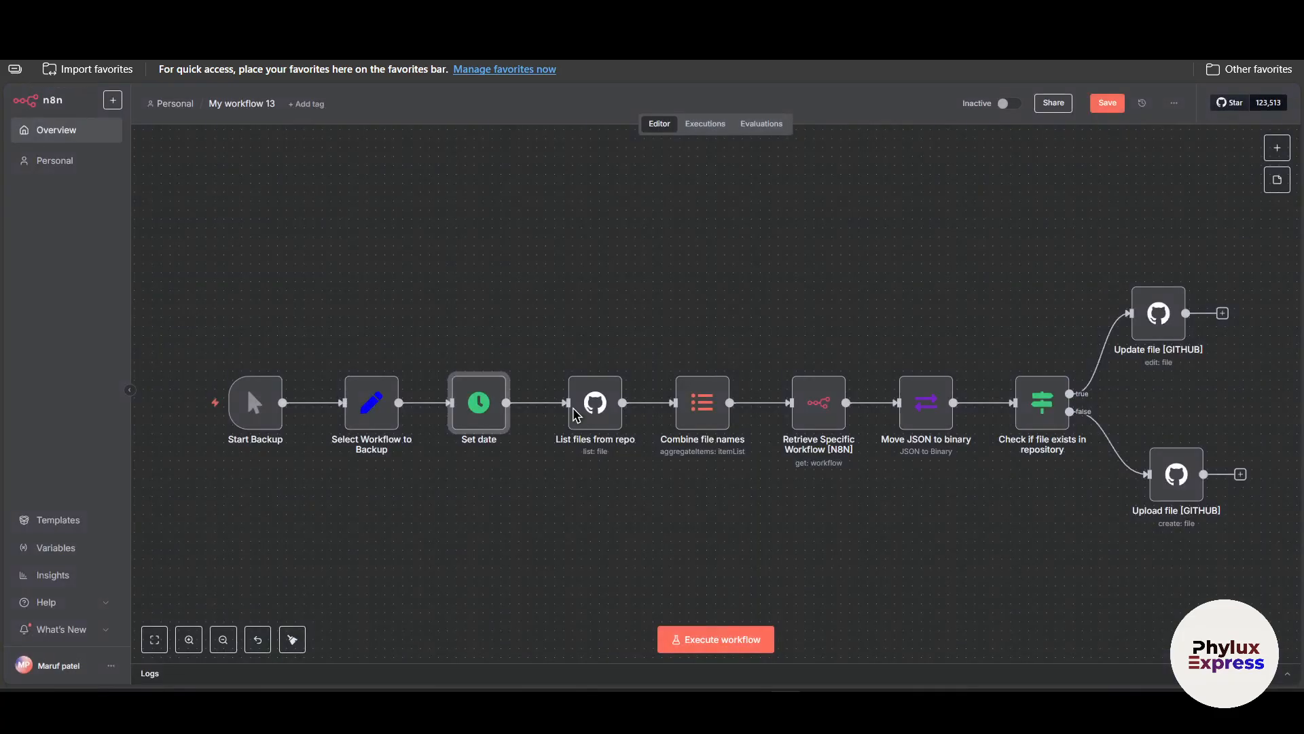
{"action": "double_click", "coordinate": [592, 411]}
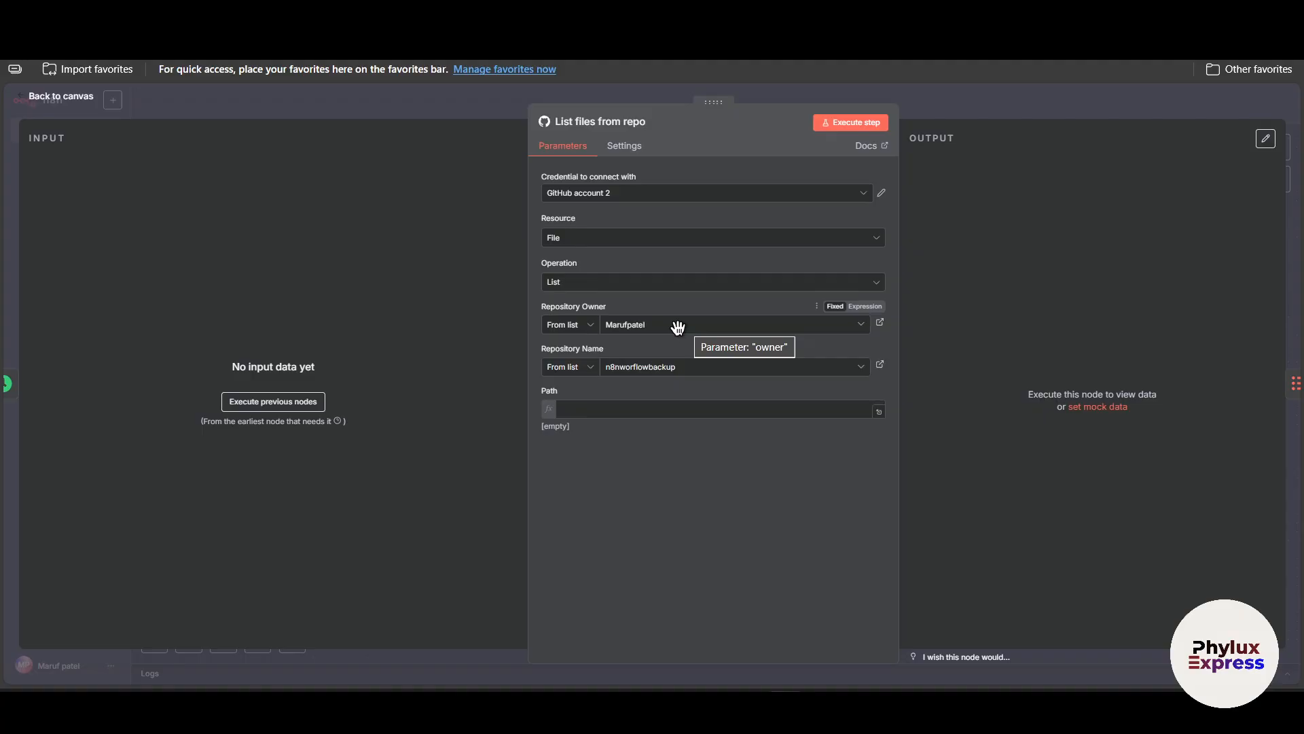
{"action": "left_click_drag", "start_coordinate": [542, 307], "coordinate": [602, 324]}
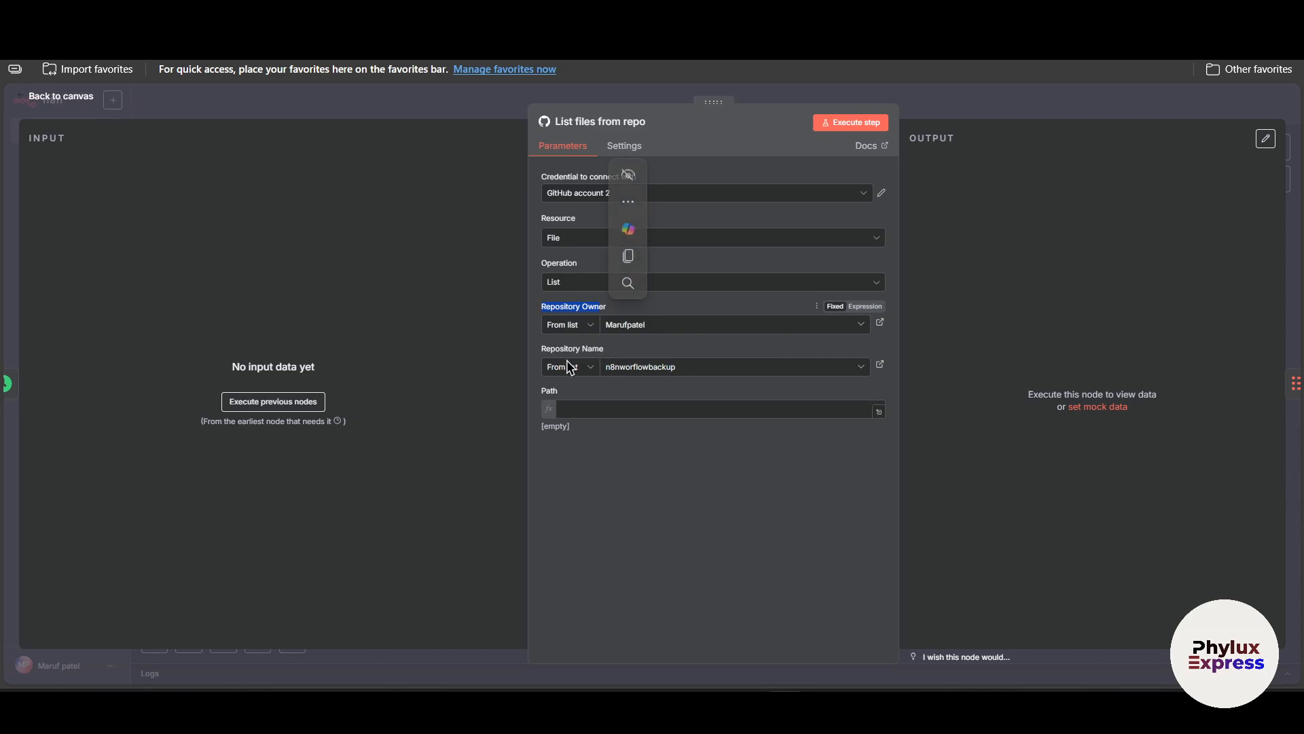
{"action": "left_click_drag", "start_coordinate": [541, 349], "coordinate": [628, 396]}
{"action": "left_click", "coordinate": [659, 523]}
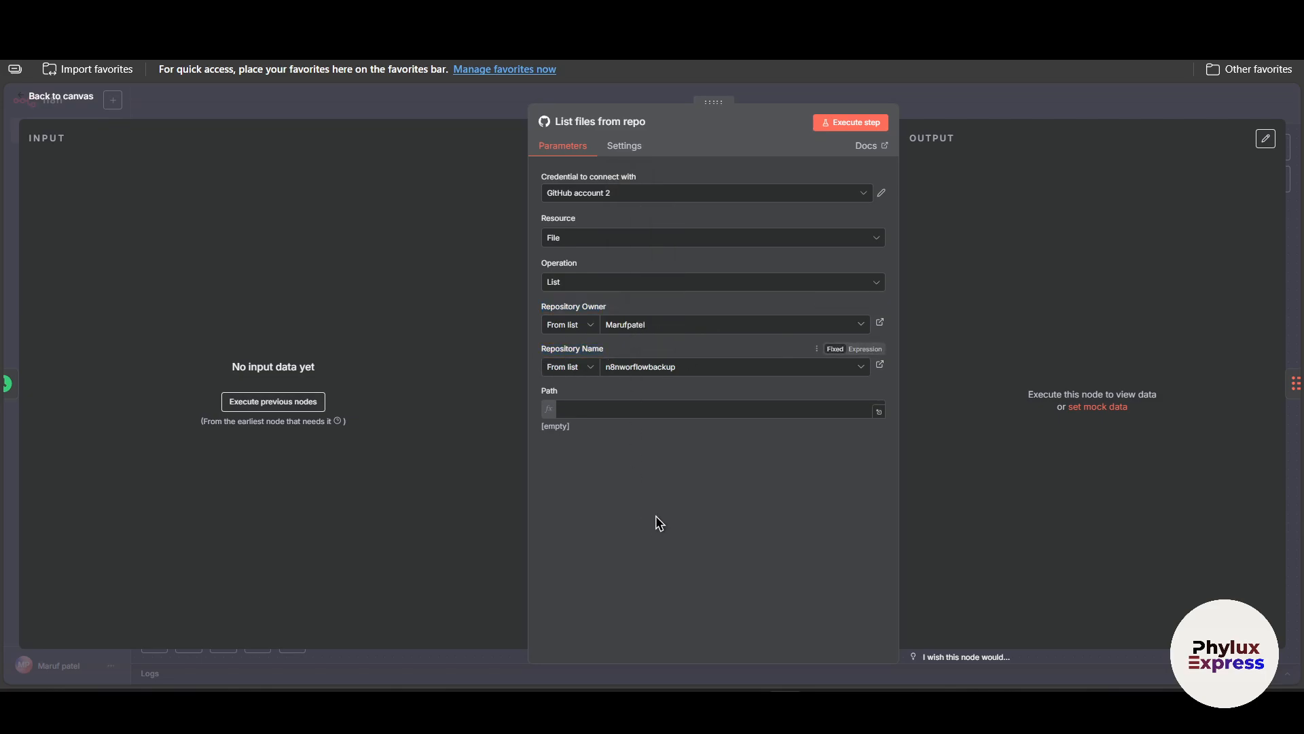
Switch the List files from repo node's credential to GitHub account and reselect the repository owner's account from the list.
{"action": "left_click", "coordinate": [687, 325]}
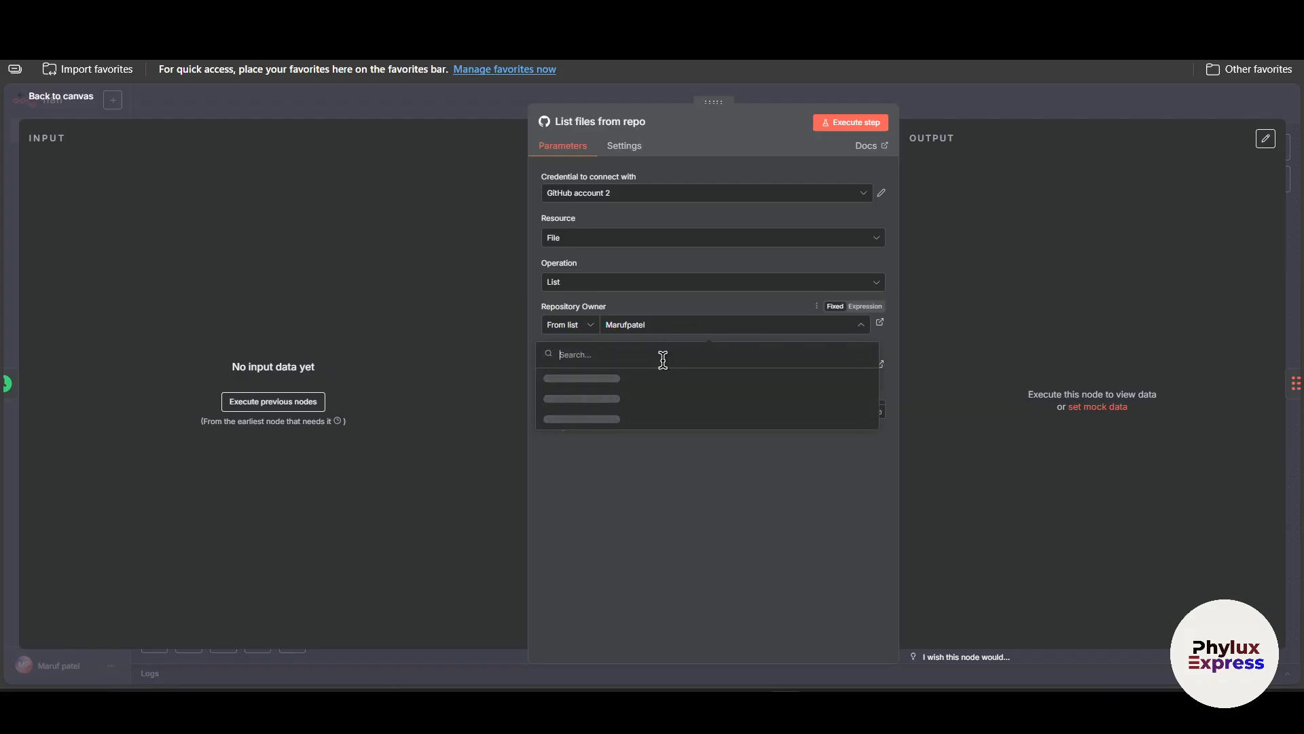
{"action": "type", "text": "Maruf"}
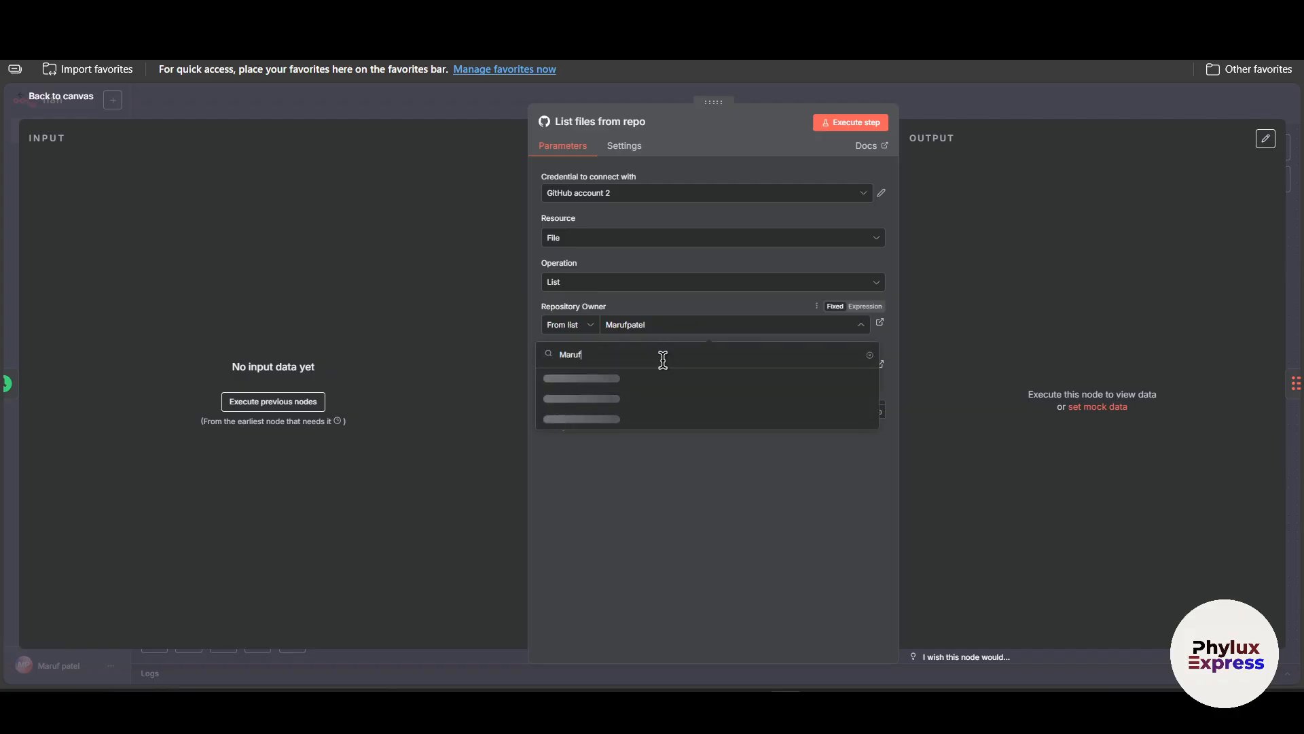
{"action": "type", "text": "patel"}
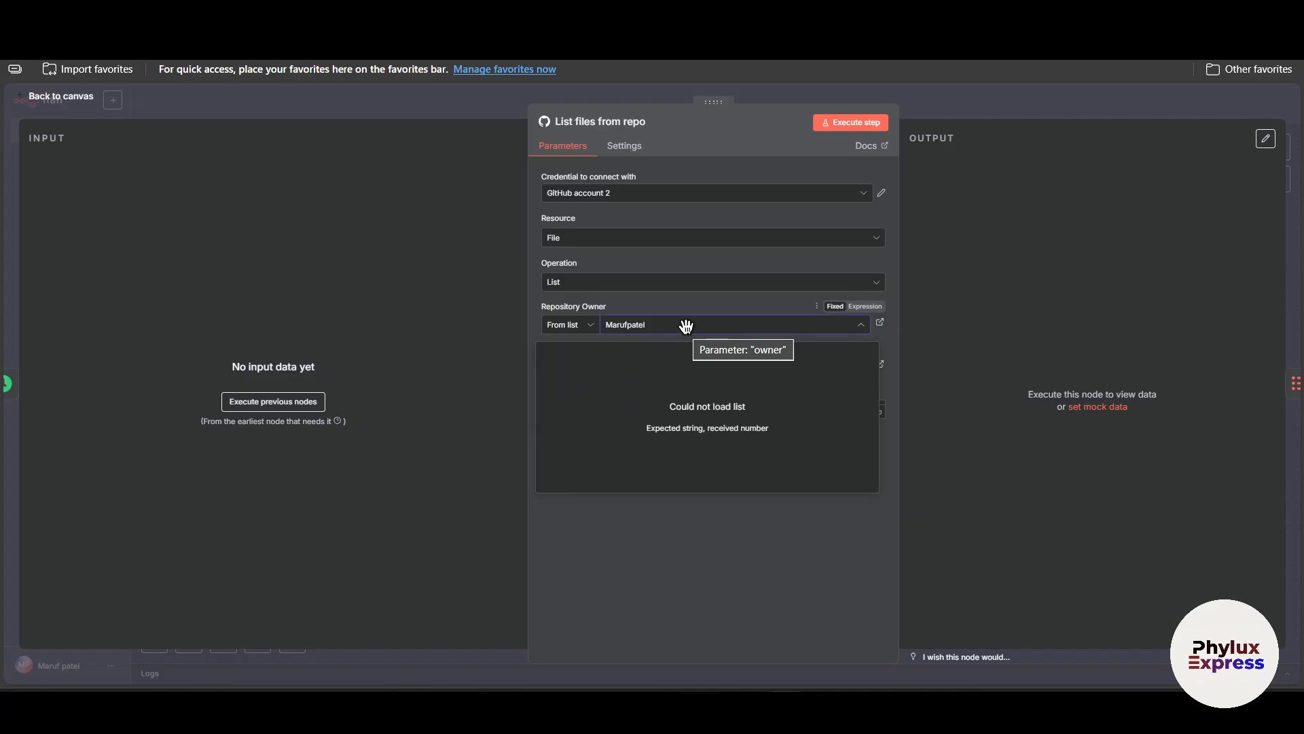
{"action": "left_click", "coordinate": [686, 193]}
{"action": "left_click", "coordinate": [681, 219]}
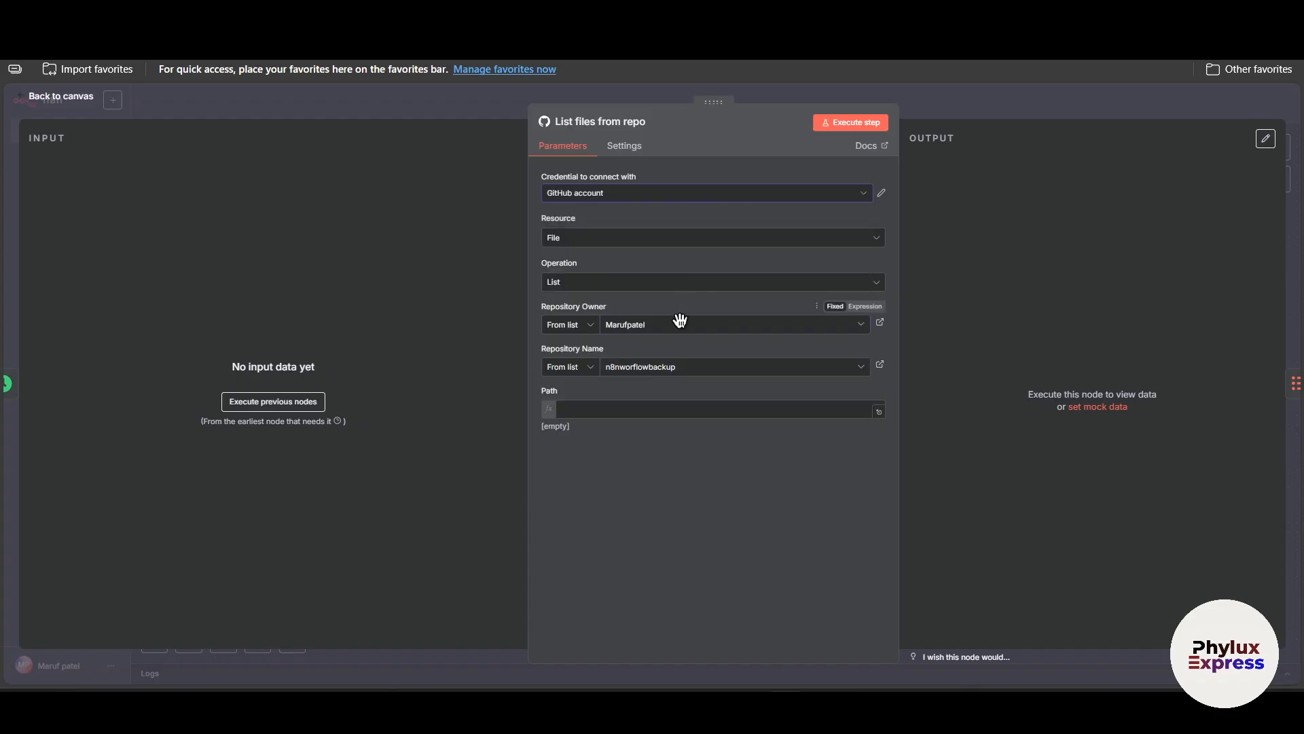
{"action": "left_click", "coordinate": [679, 322]}
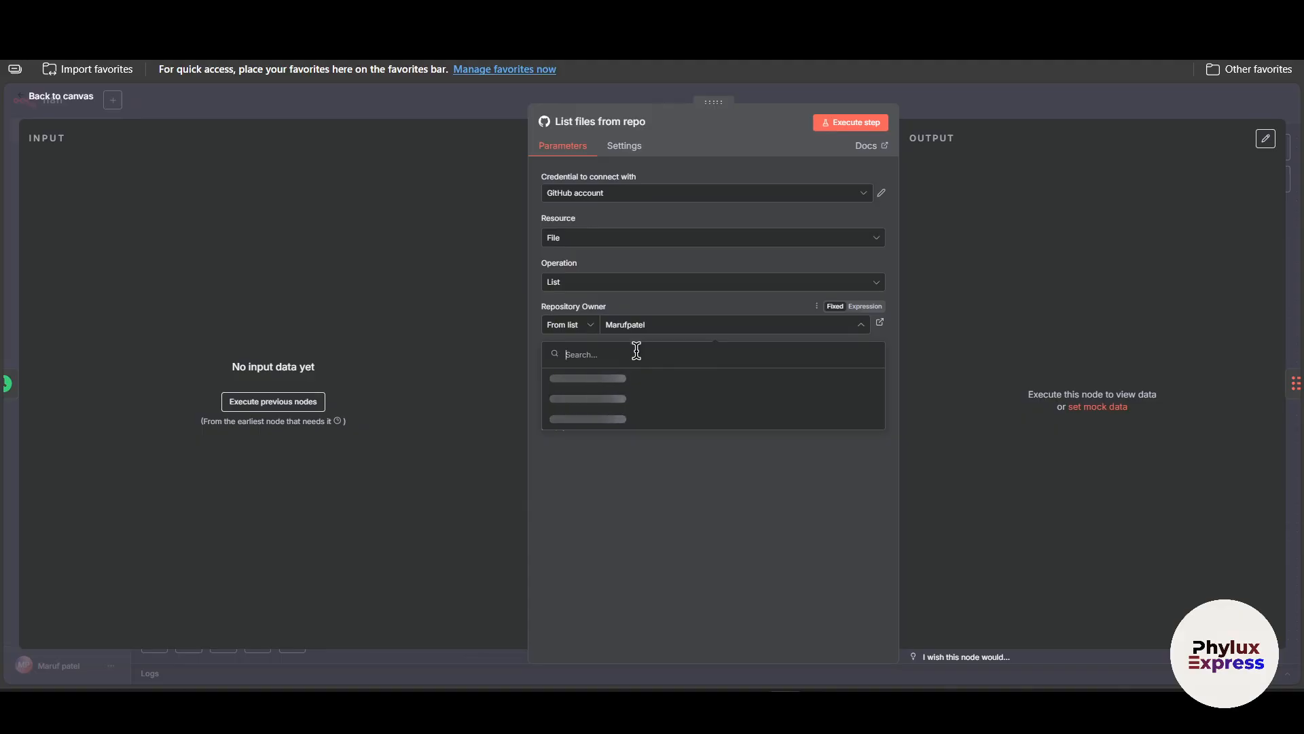
{"action": "type", "text": "Marufpatel"}
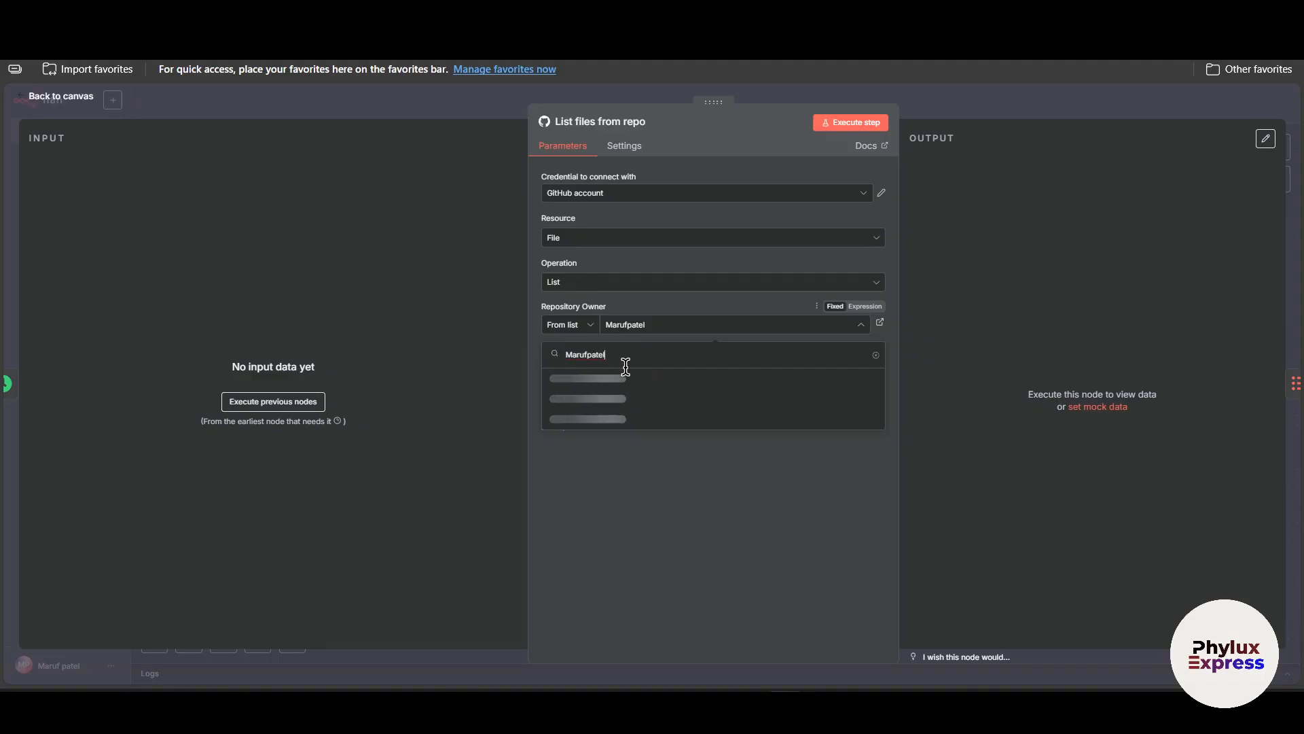
{"action": "left_click", "coordinate": [634, 378]}
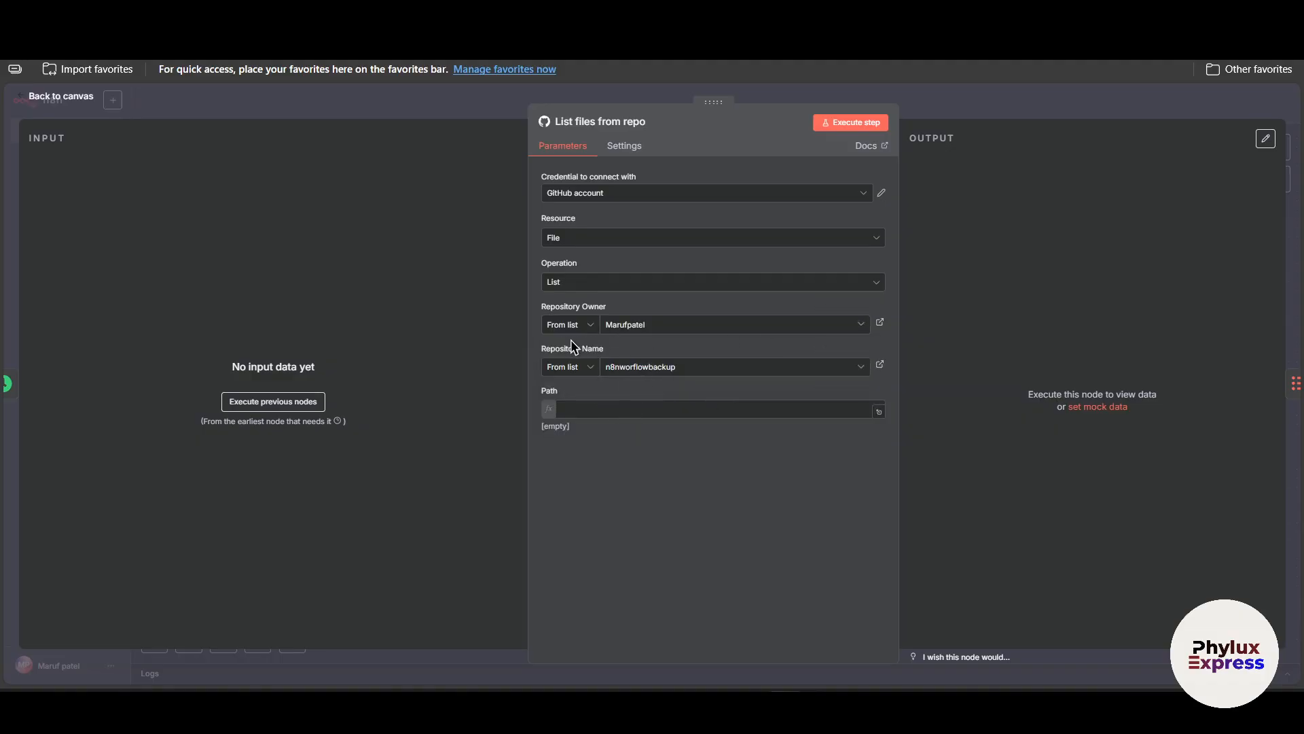
Set the List files from repo node's repository name to advancen8nworkflow.
{"action": "left_click", "coordinate": [689, 371]}
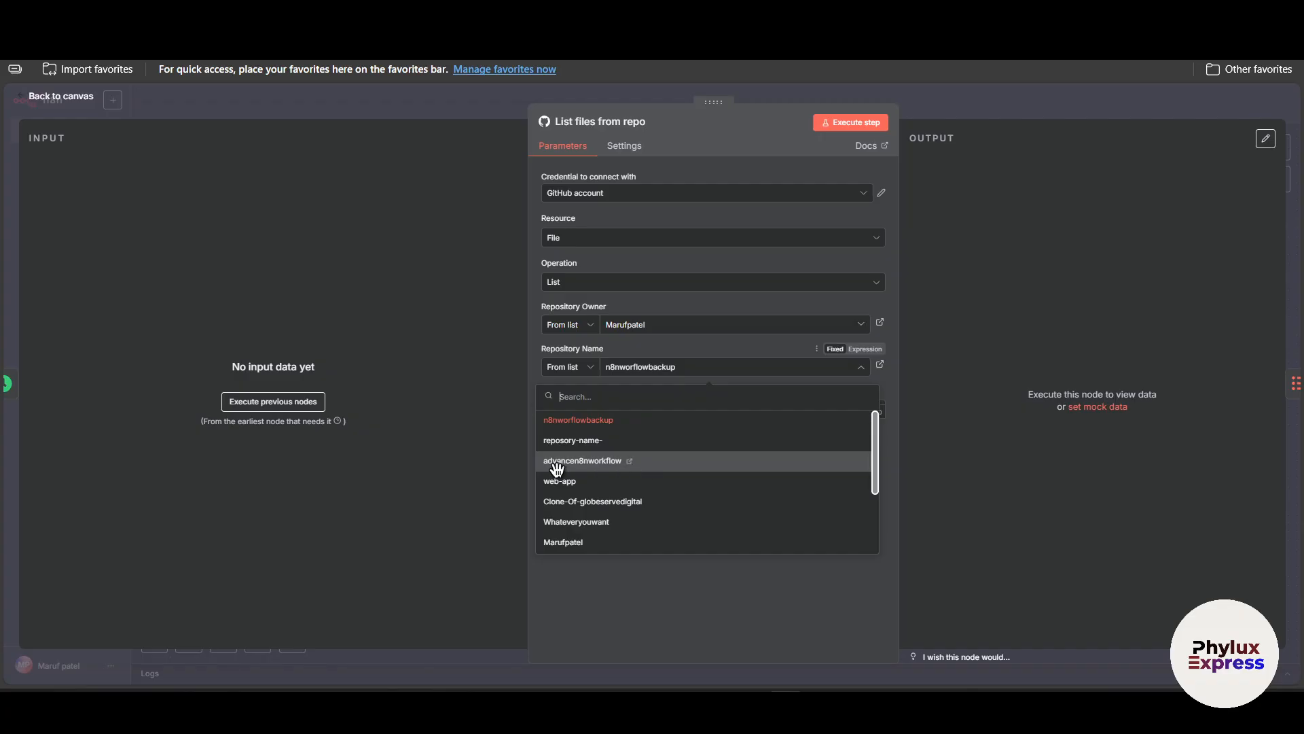
{"action": "left_click", "coordinate": [679, 464]}
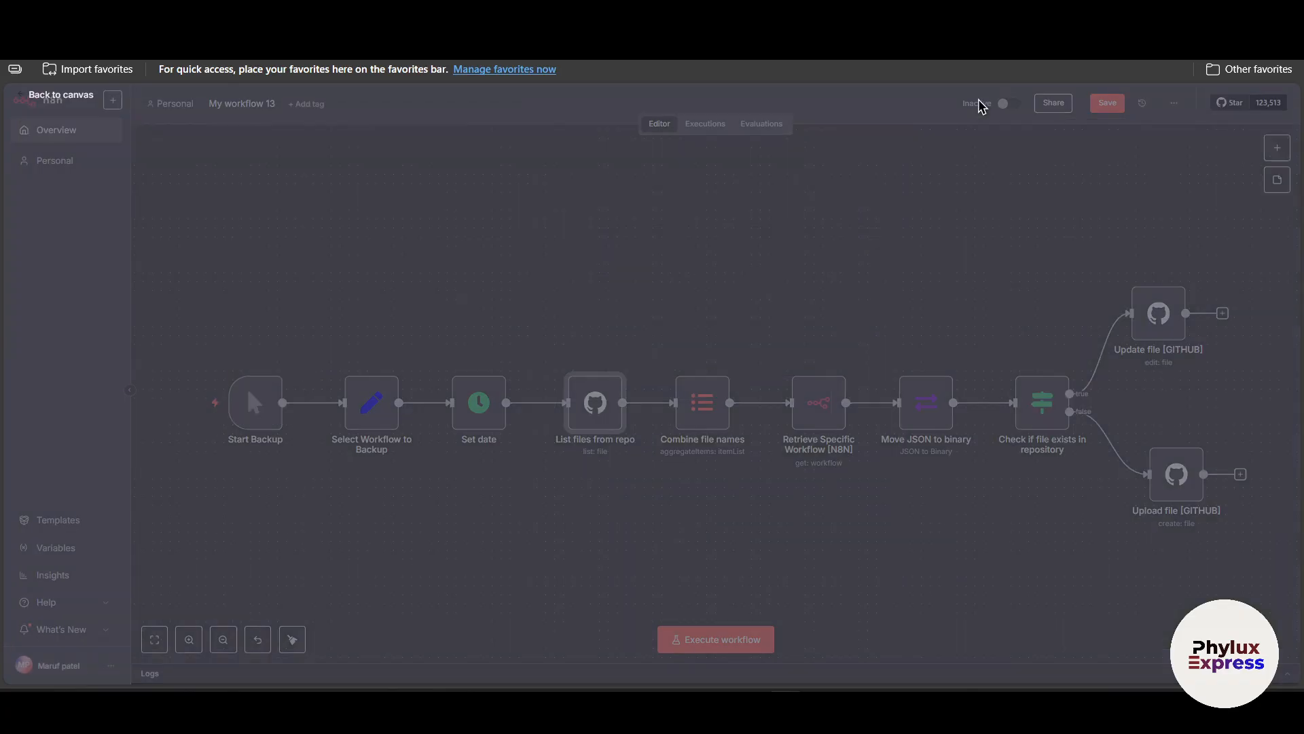
{"action": "left_click", "coordinate": [983, 107]}
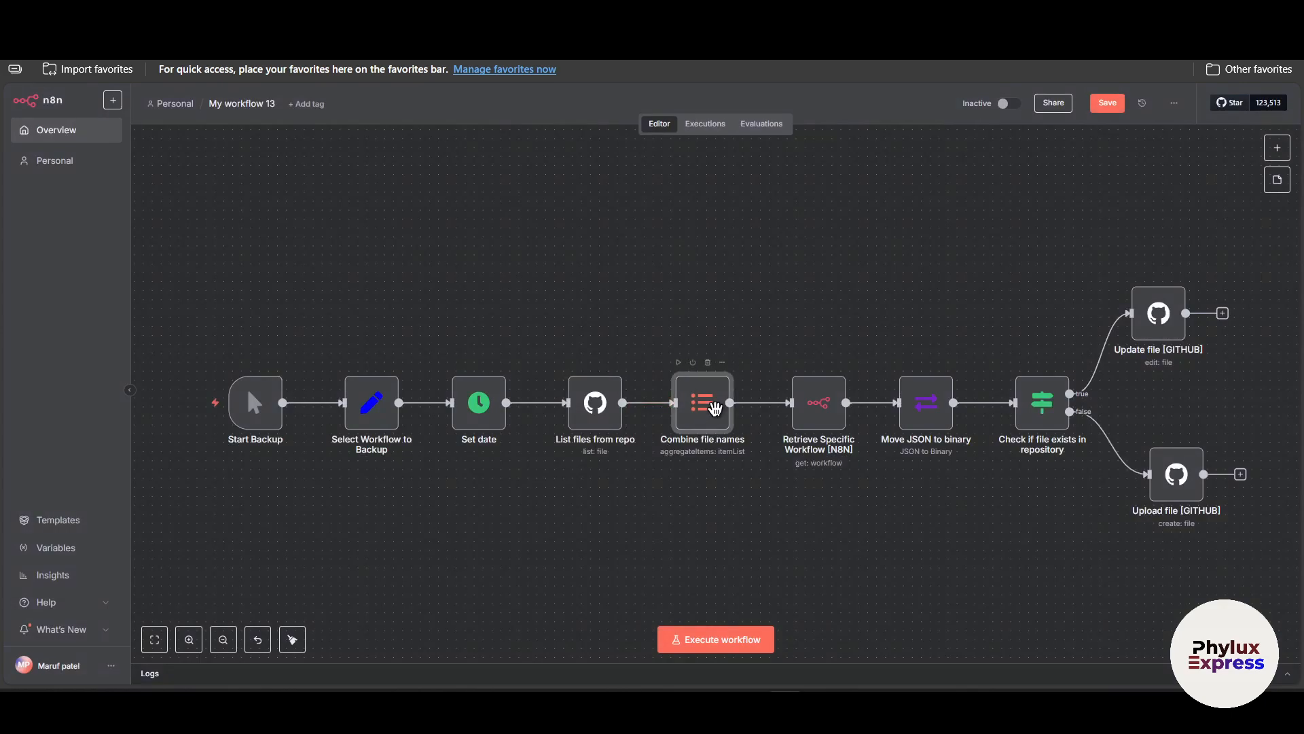
Inspect the settings of the Combine file names and Retrieve Specific Workflow [N8N] nodes.
{"action": "double_click", "coordinate": [706, 405]}
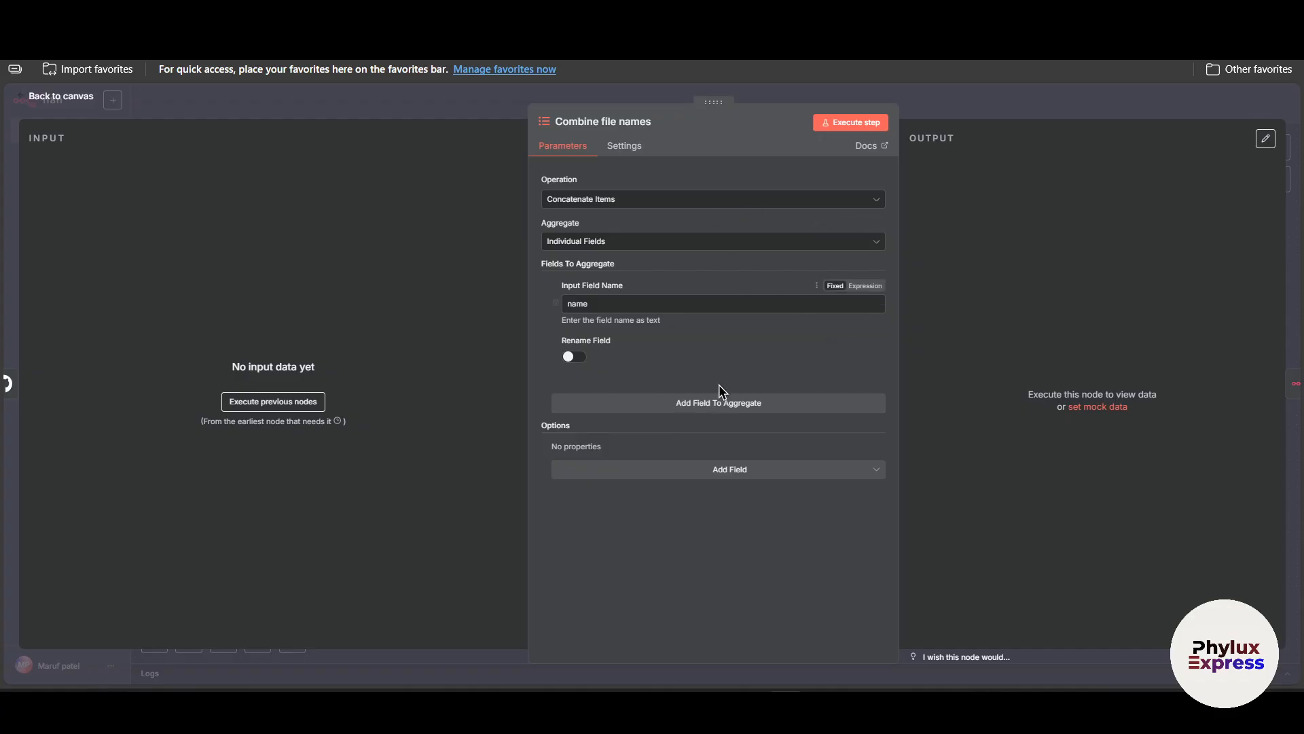
{"action": "key", "text": "Escape"}
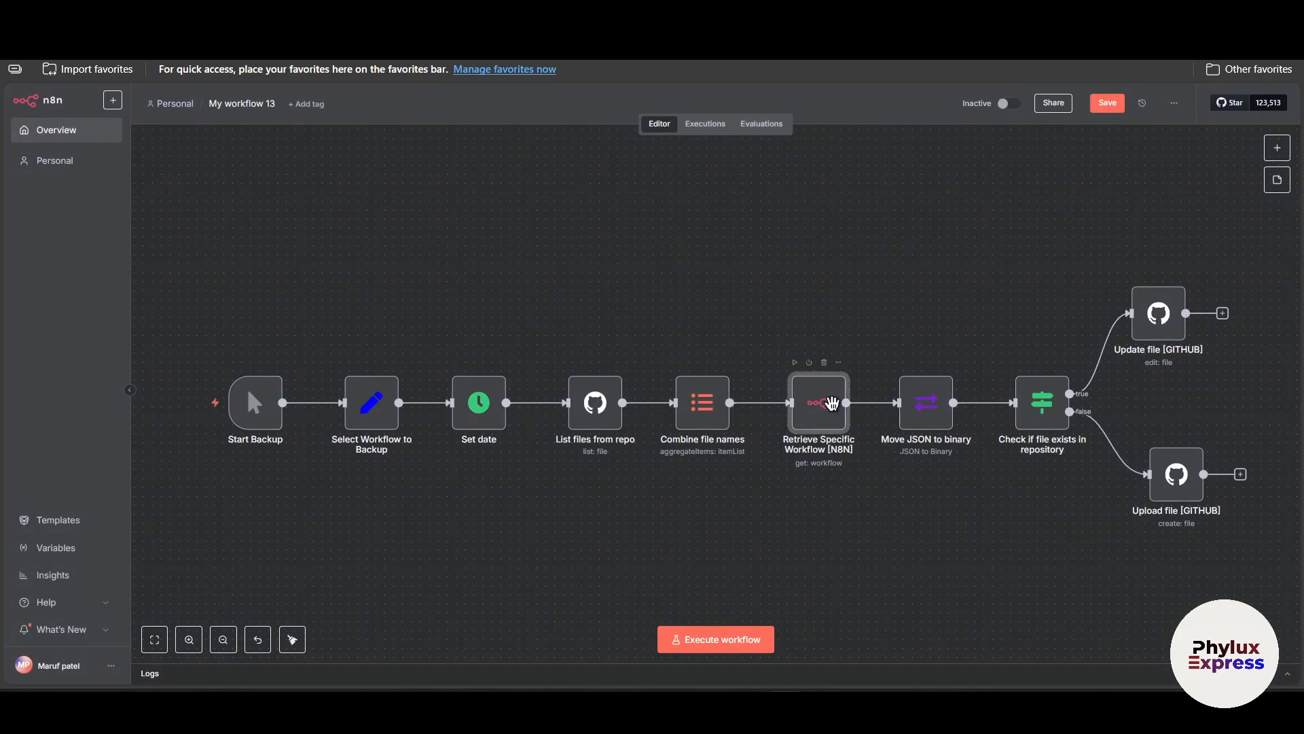
{"action": "double_click", "coordinate": [832, 403]}
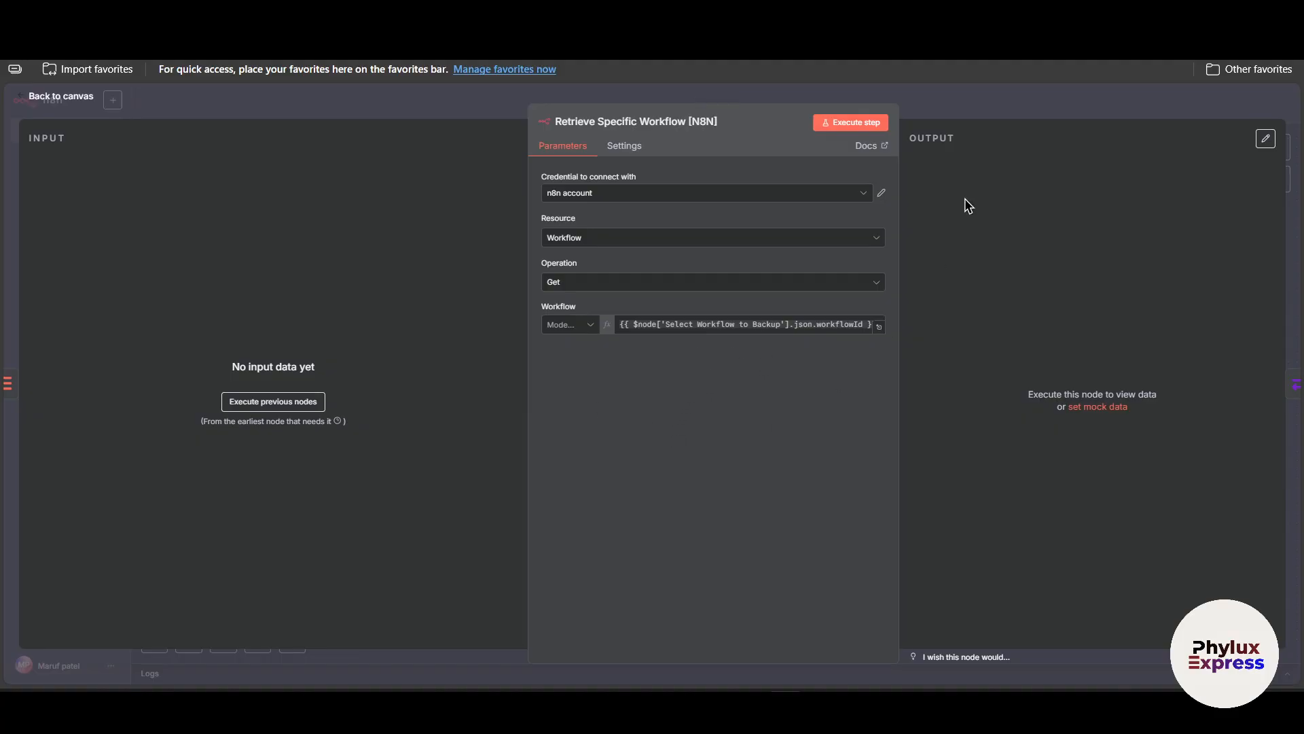
{"action": "left_click", "coordinate": [987, 106]}
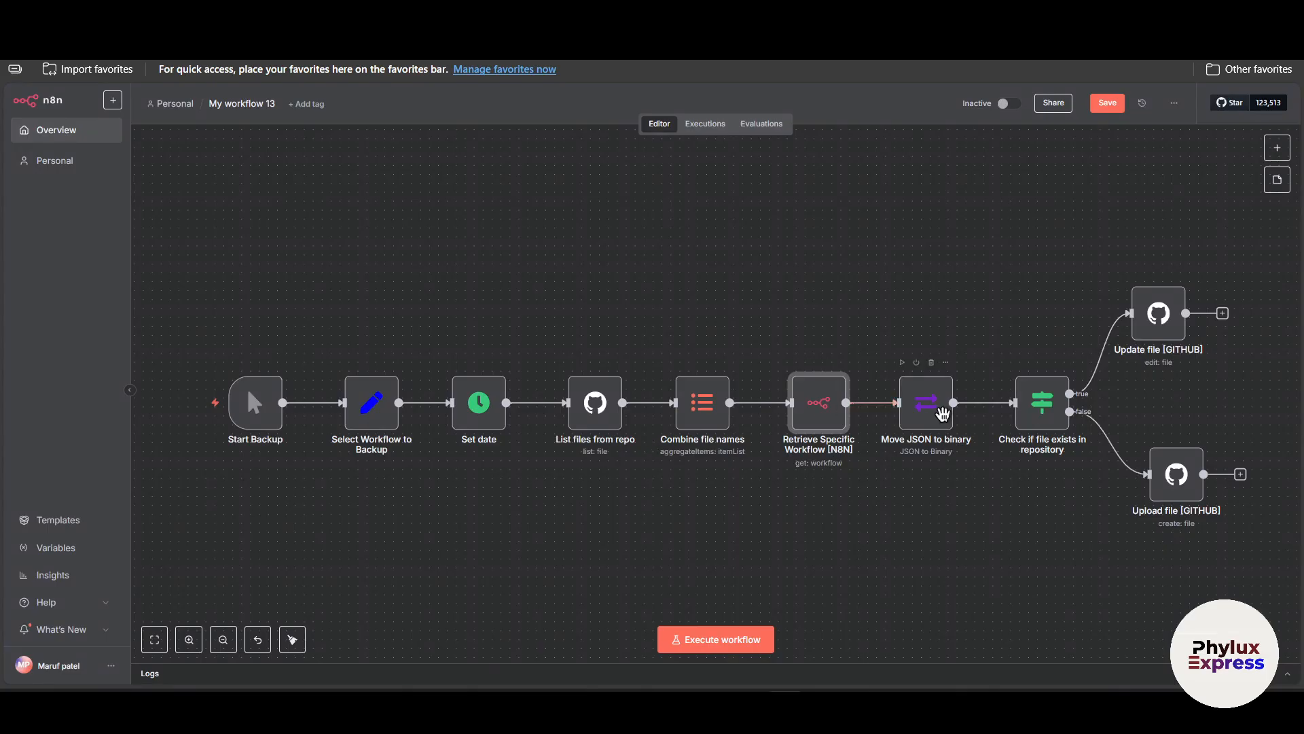
Set the Update file [GITHUB] node's repository name to advancen8nworkflow.
{"action": "left_click_drag", "start_coordinate": [942, 415], "coordinate": [827, 411]}
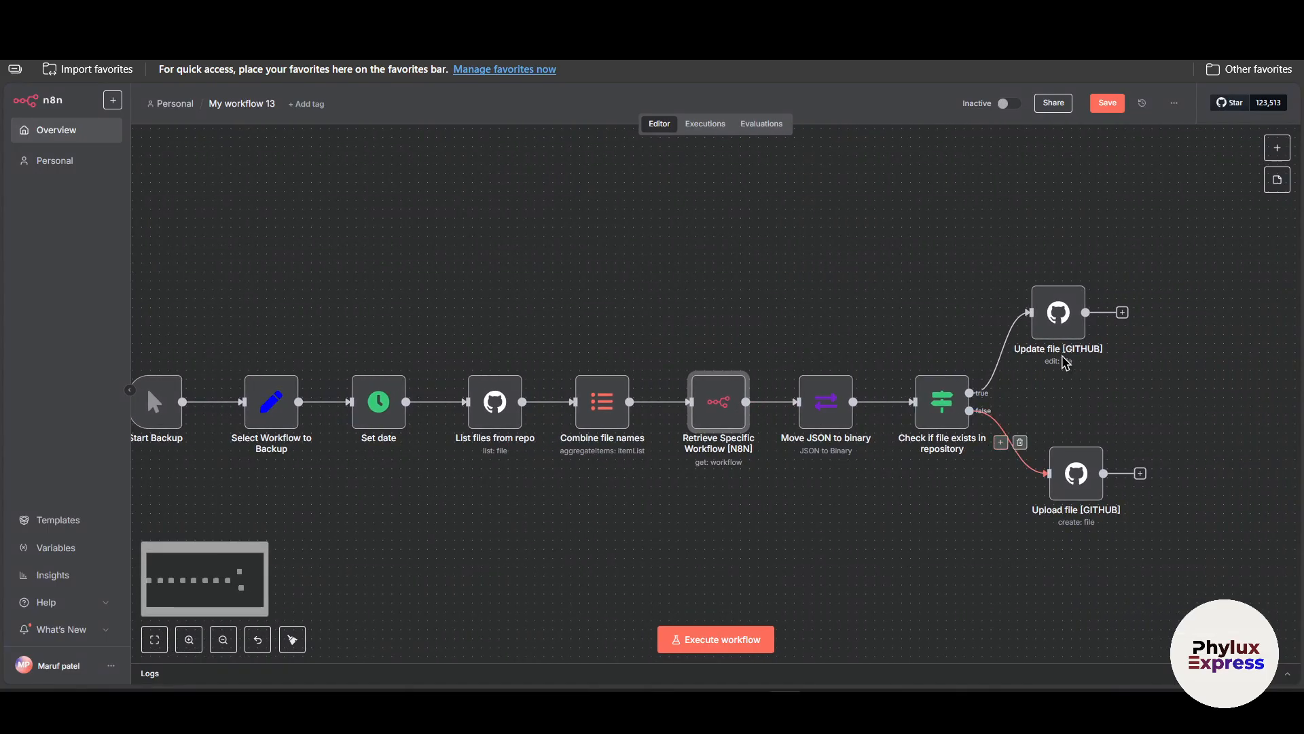
{"action": "left_click_drag", "start_coordinate": [1059, 360], "coordinate": [810, 363]}
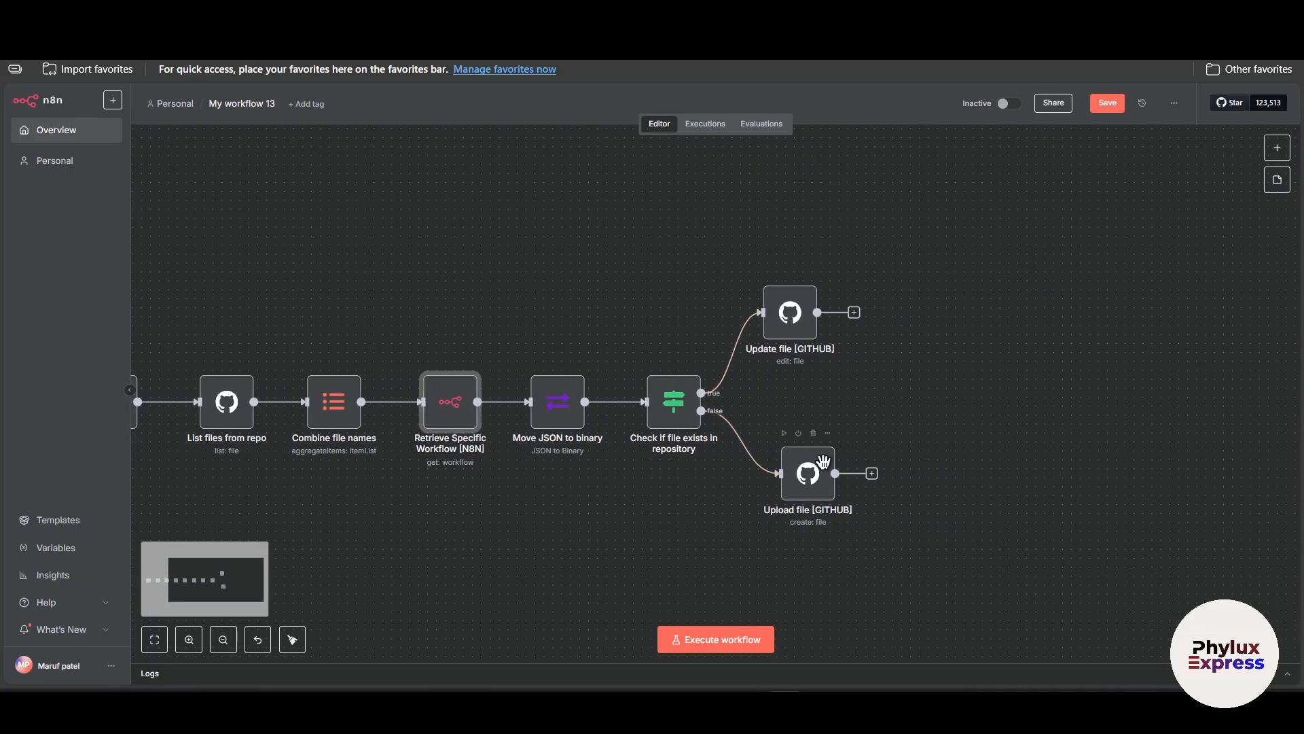
{"action": "left_click", "coordinate": [790, 314]}
{"action": "double_click", "coordinate": [819, 362]}
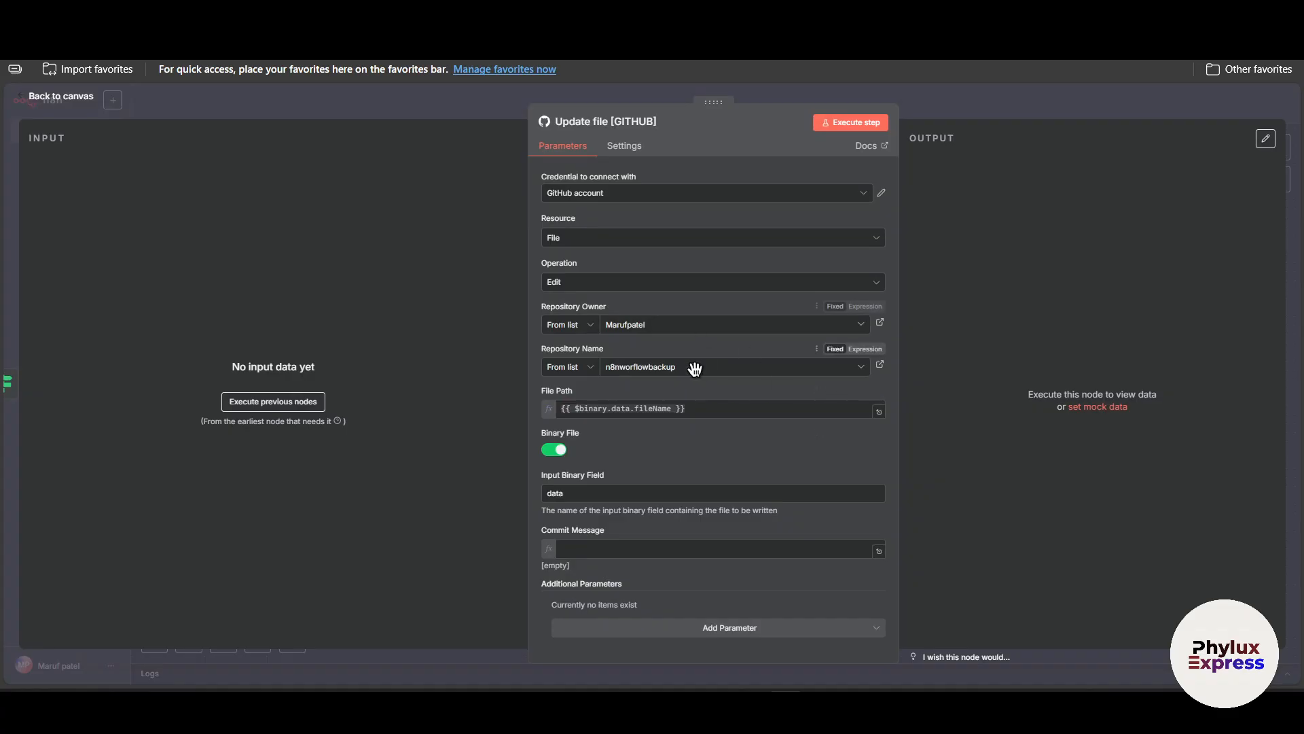
{"action": "left_click", "coordinate": [690, 327]}
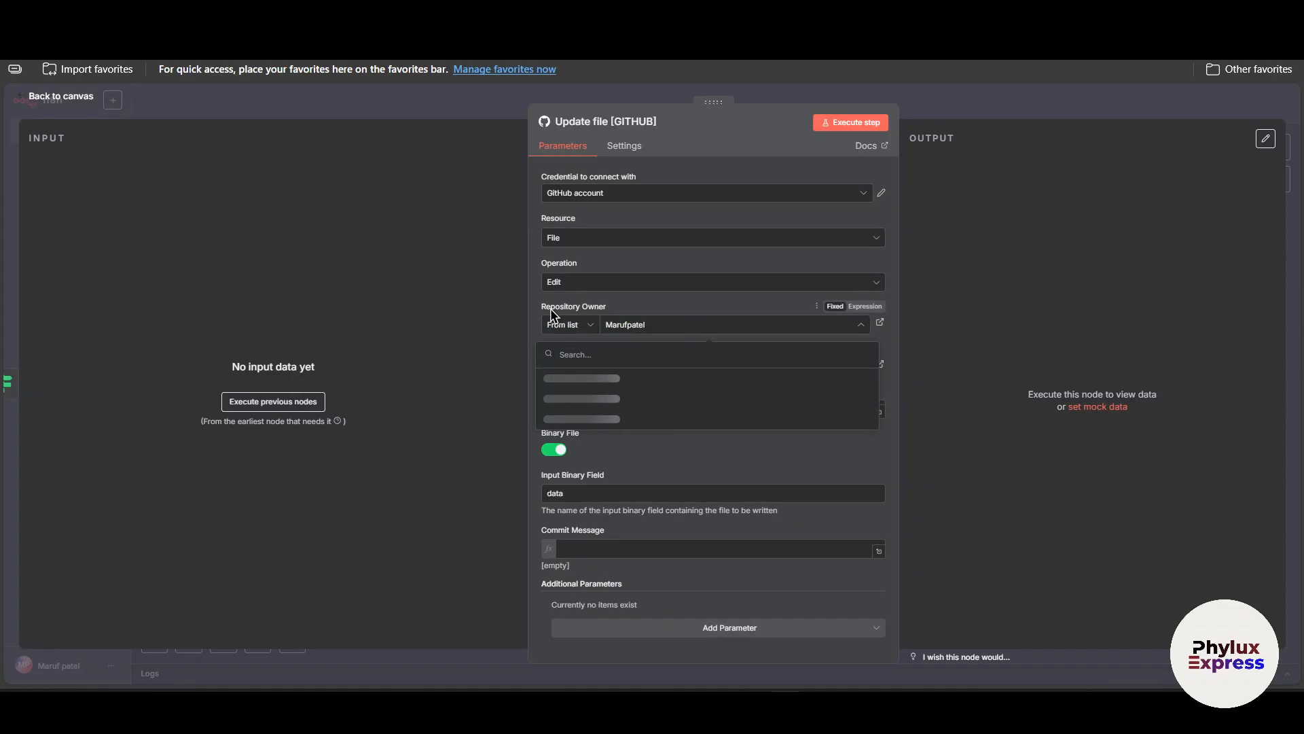
{"action": "left_click_drag", "start_coordinate": [542, 307], "coordinate": [686, 320]}
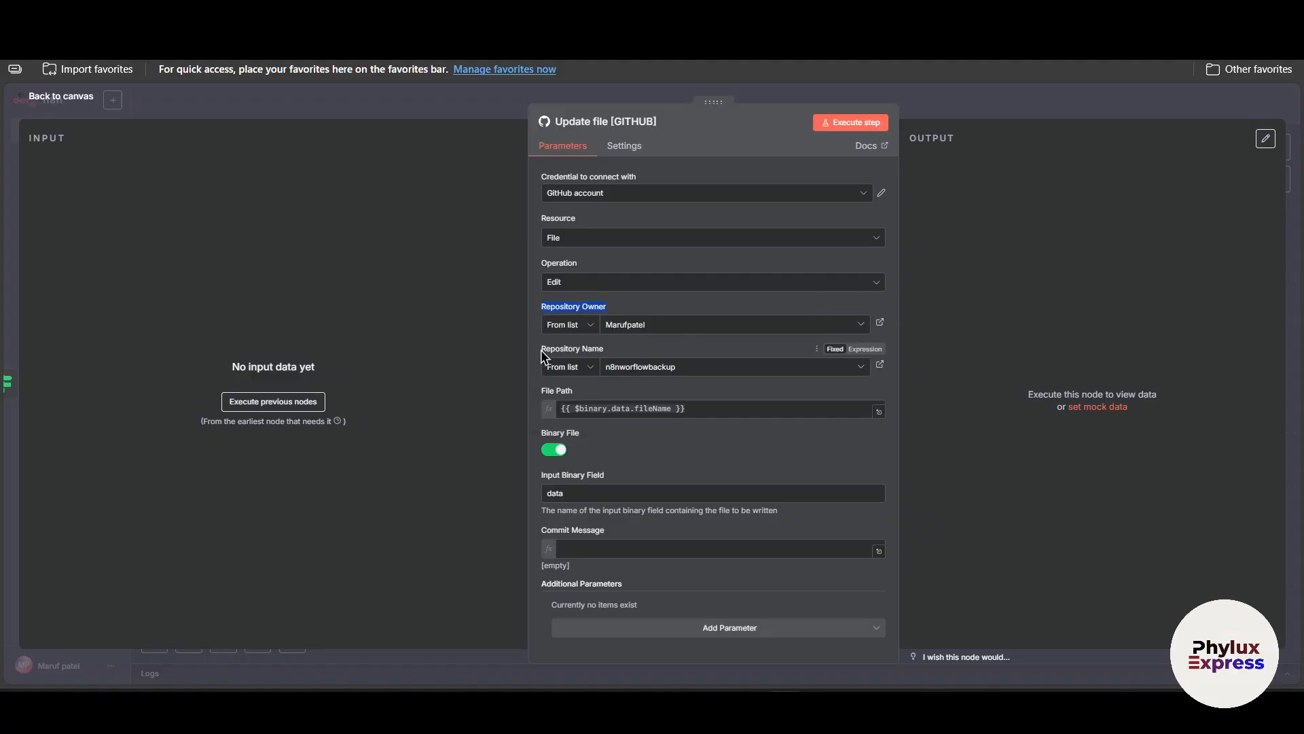
{"action": "left_click_drag", "start_coordinate": [543, 350], "coordinate": [687, 360]}
{"action": "left_click", "coordinate": [659, 329]}
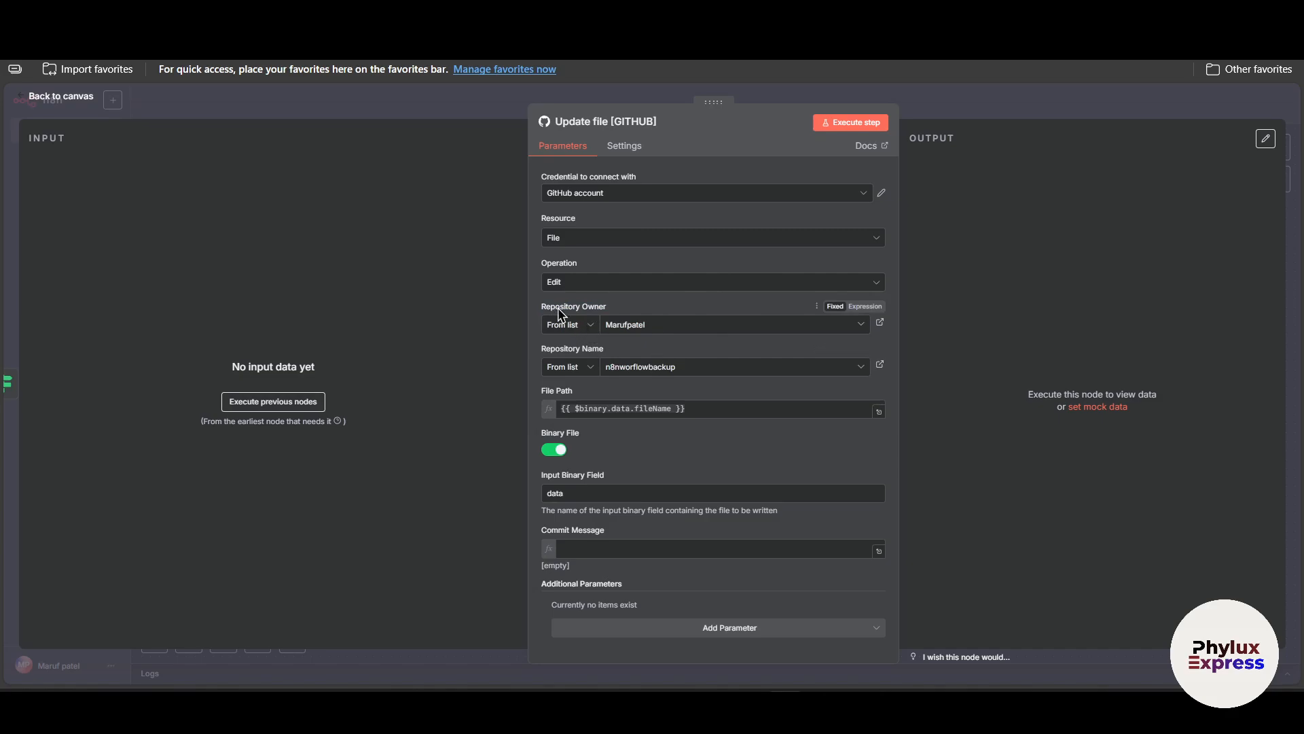
{"action": "left_click", "coordinate": [691, 367]}
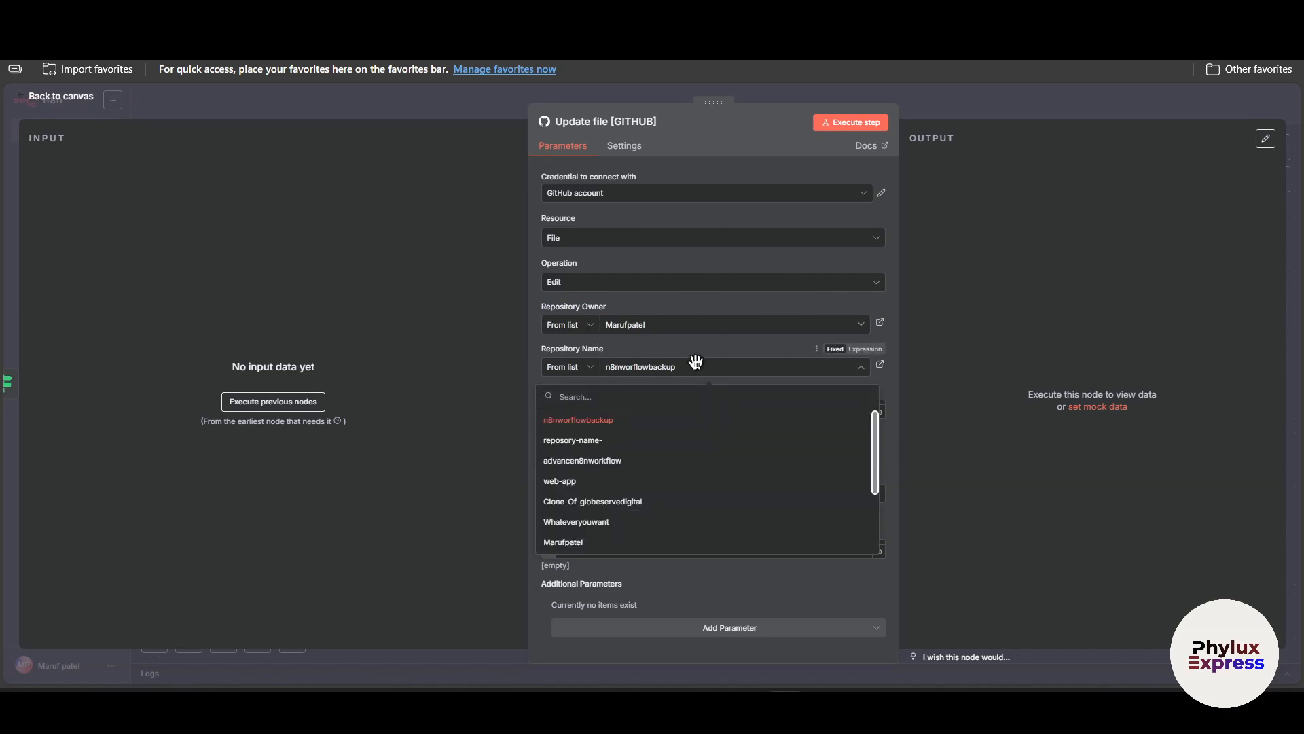
{"action": "left_click", "coordinate": [642, 460]}
{"action": "left_click", "coordinate": [1080, 110]}
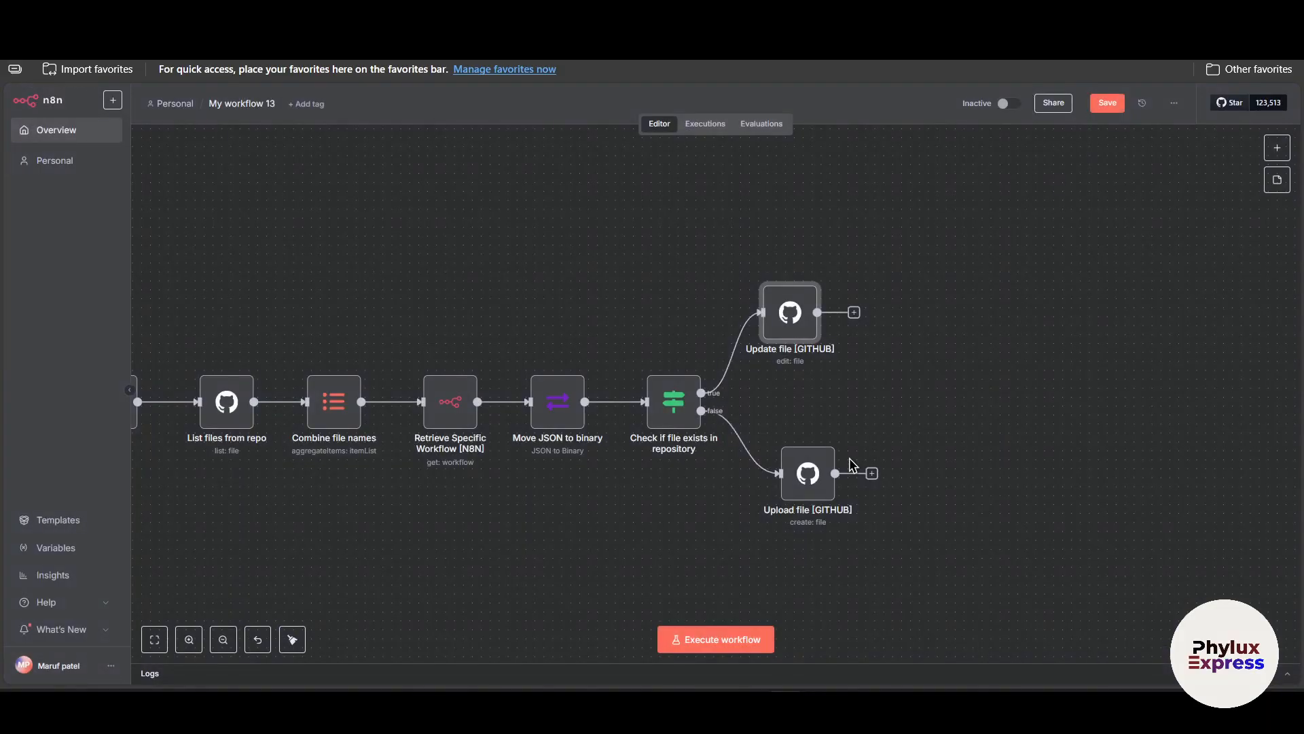
In the Upload file [GITHUB] node, clear the commit message and set the repository name to advancen8nworkflow.
{"action": "double_click", "coordinate": [821, 501]}
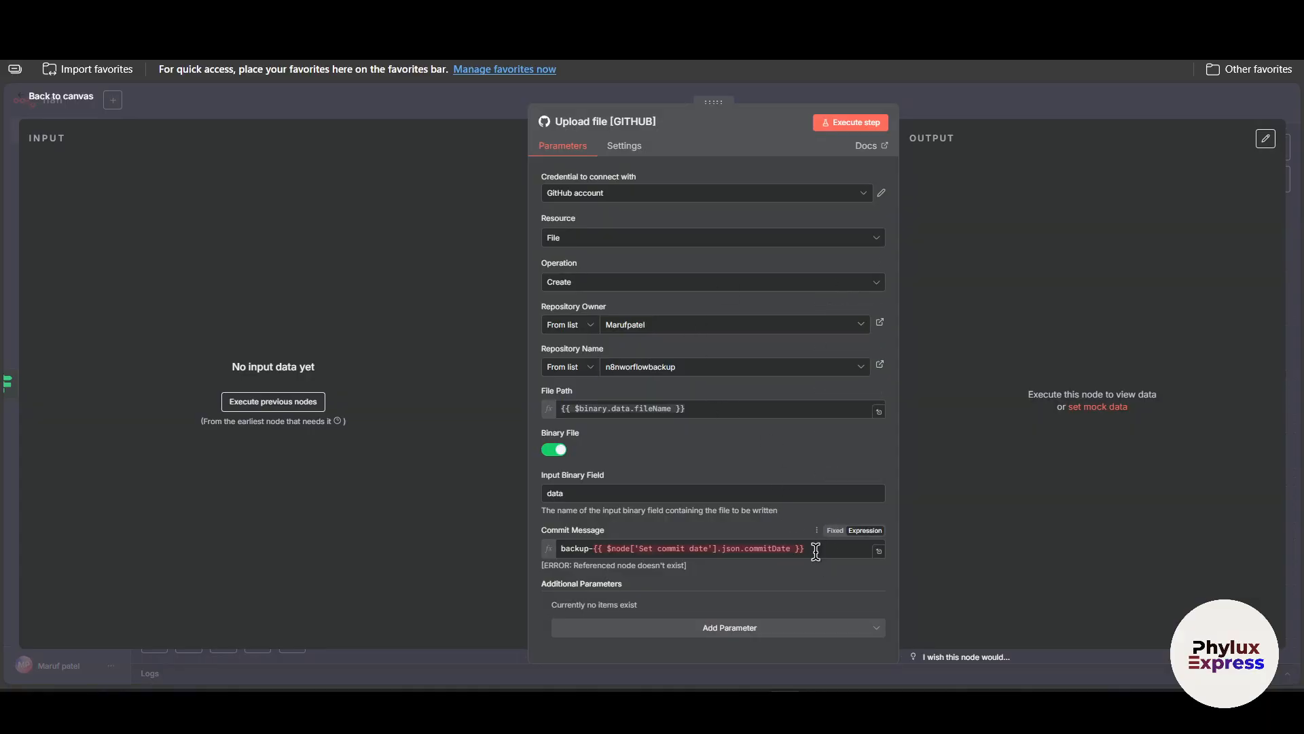
{"action": "left_click_drag", "start_coordinate": [815, 551], "coordinate": [522, 551]}
{"action": "key", "text": "BackSpace"}
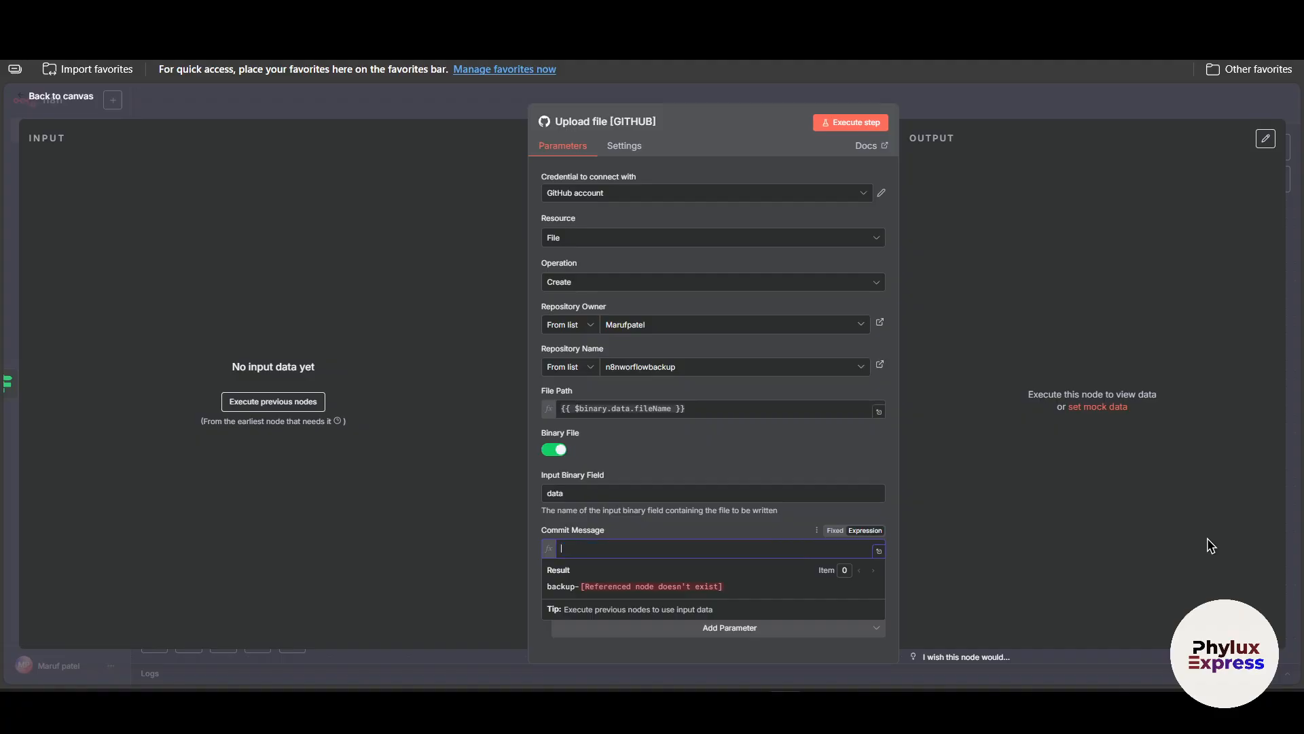
{"action": "left_click", "coordinate": [1141, 543]}
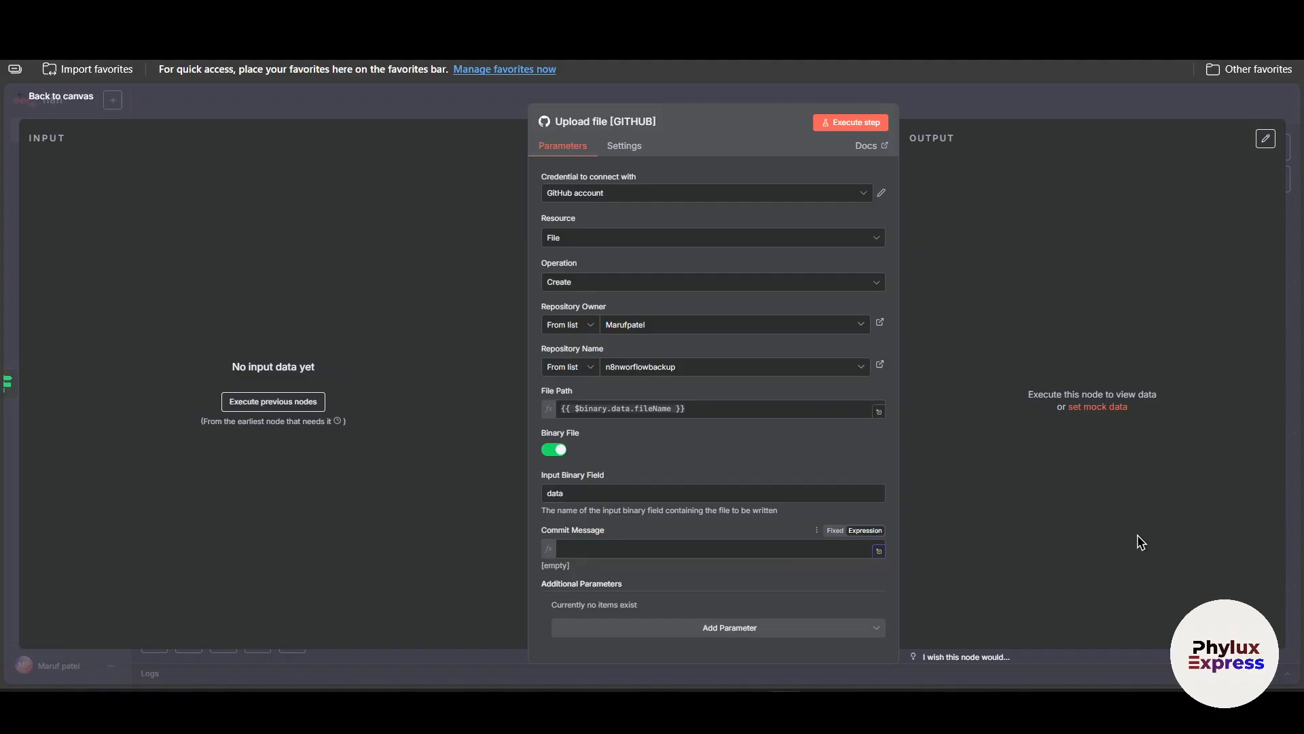
{"action": "left_click", "coordinate": [714, 367]}
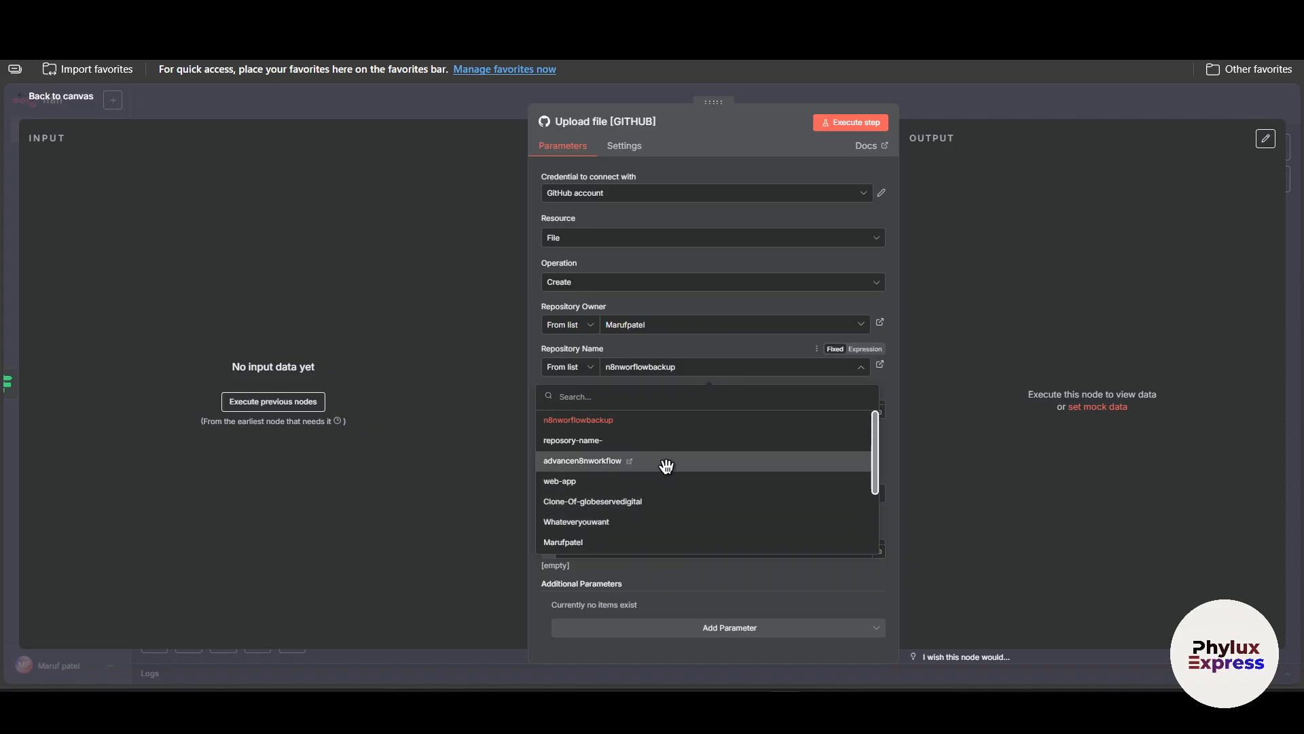
{"action": "left_click", "coordinate": [666, 466]}
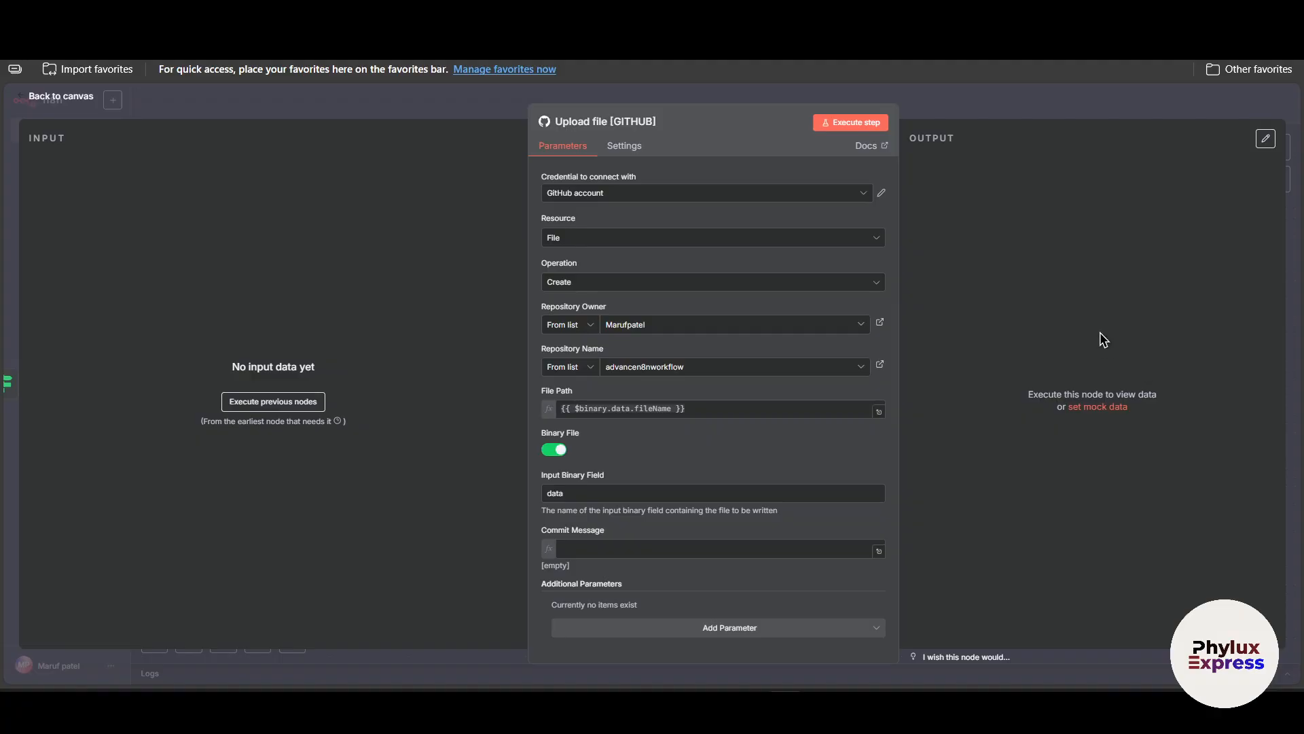
{"action": "left_click", "coordinate": [969, 97]}
Execute the whole backup workflow.
{"action": "scroll", "coordinate": [684, 336], "scroll_direction": "left", "scroll_amount": 5}
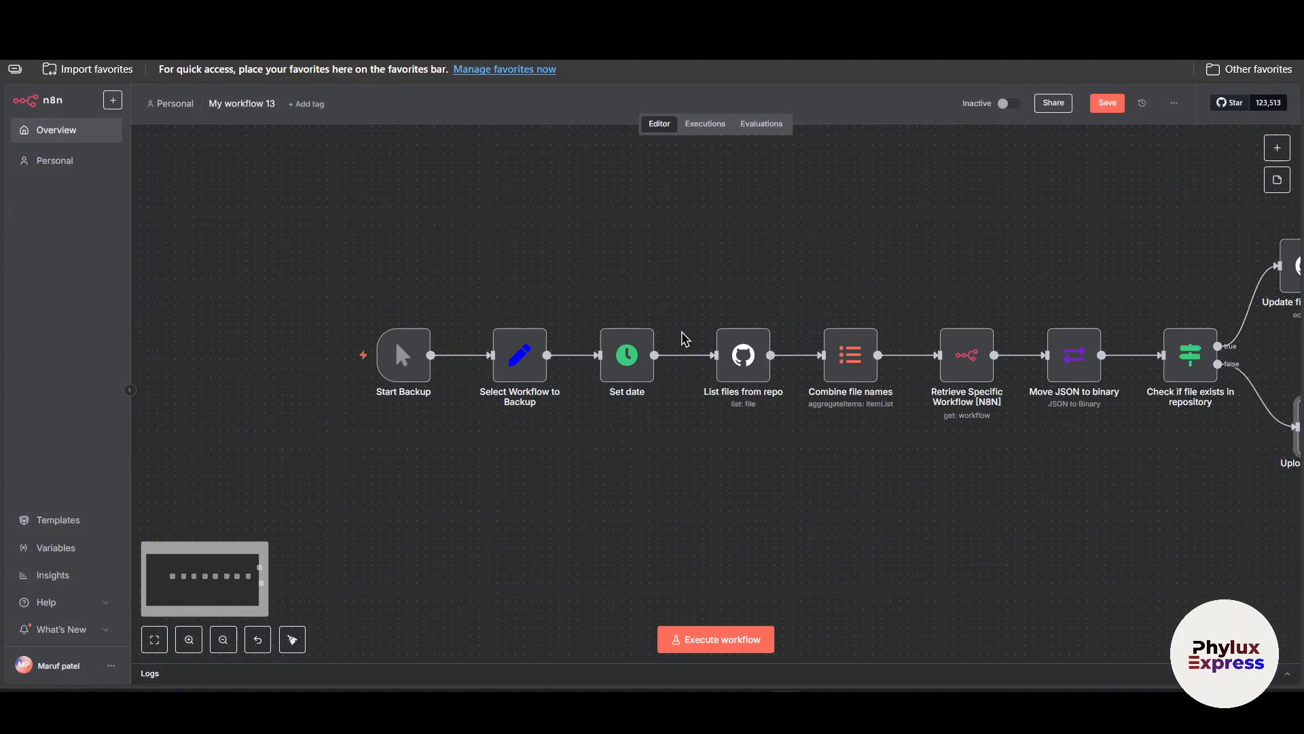
{"action": "scroll", "coordinate": [747, 536], "scroll_direction": "down", "scroll_amount": 1}
{"action": "scroll", "coordinate": [745, 532], "scroll_direction": "right", "scroll_amount": 3}
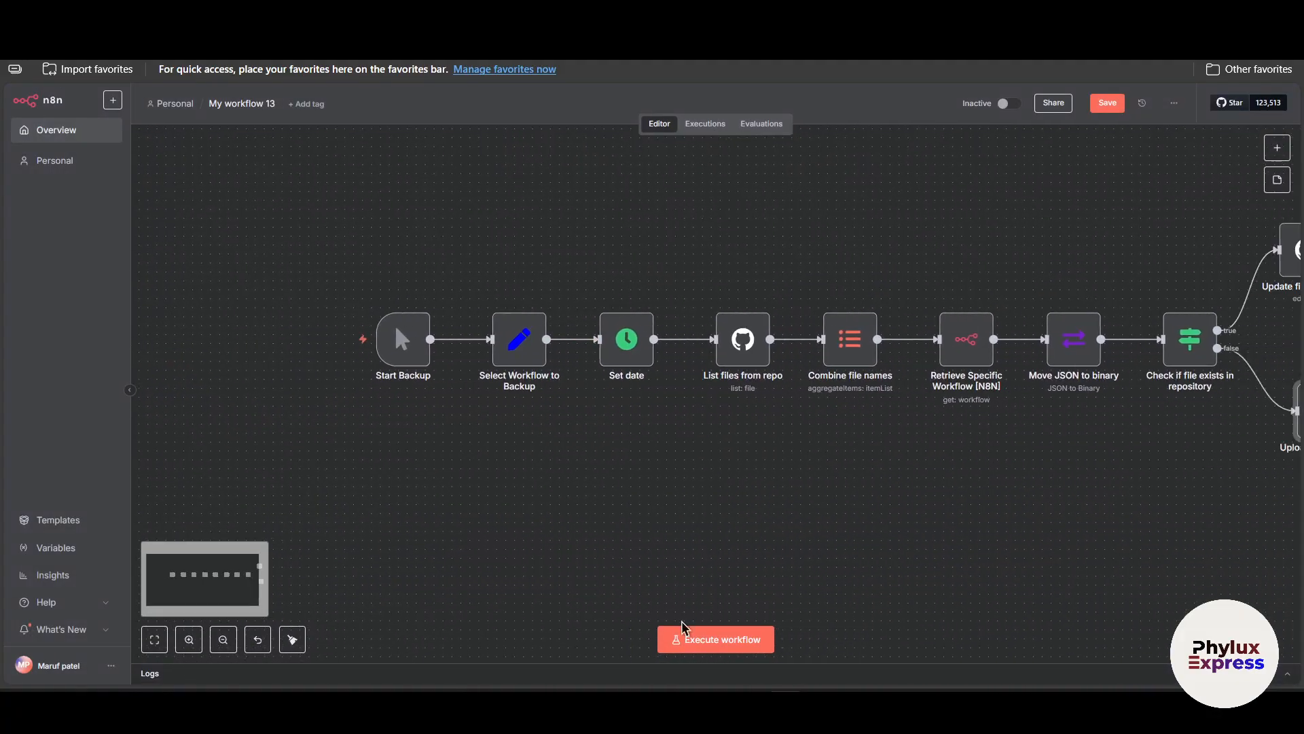
{"action": "scroll", "coordinate": [755, 396], "scroll_direction": "right", "scroll_amount": 3}
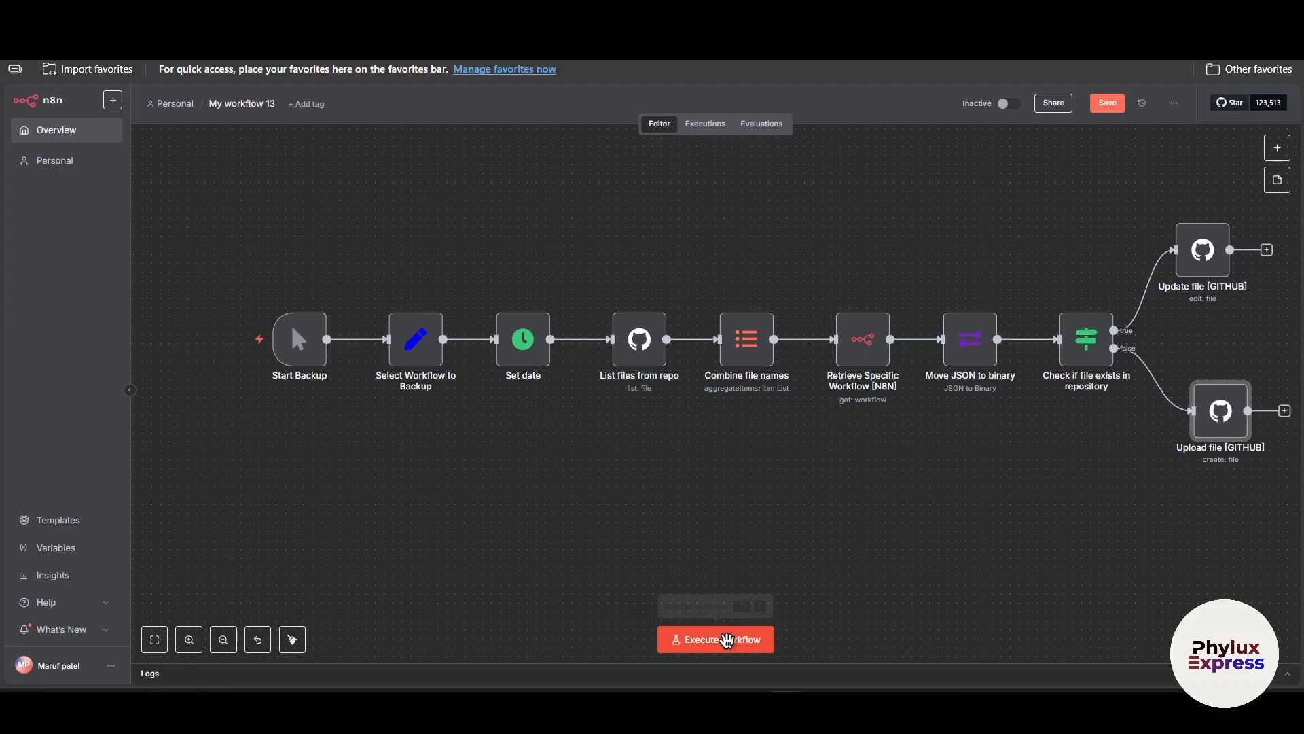
{"action": "left_click", "coordinate": [725, 640]}
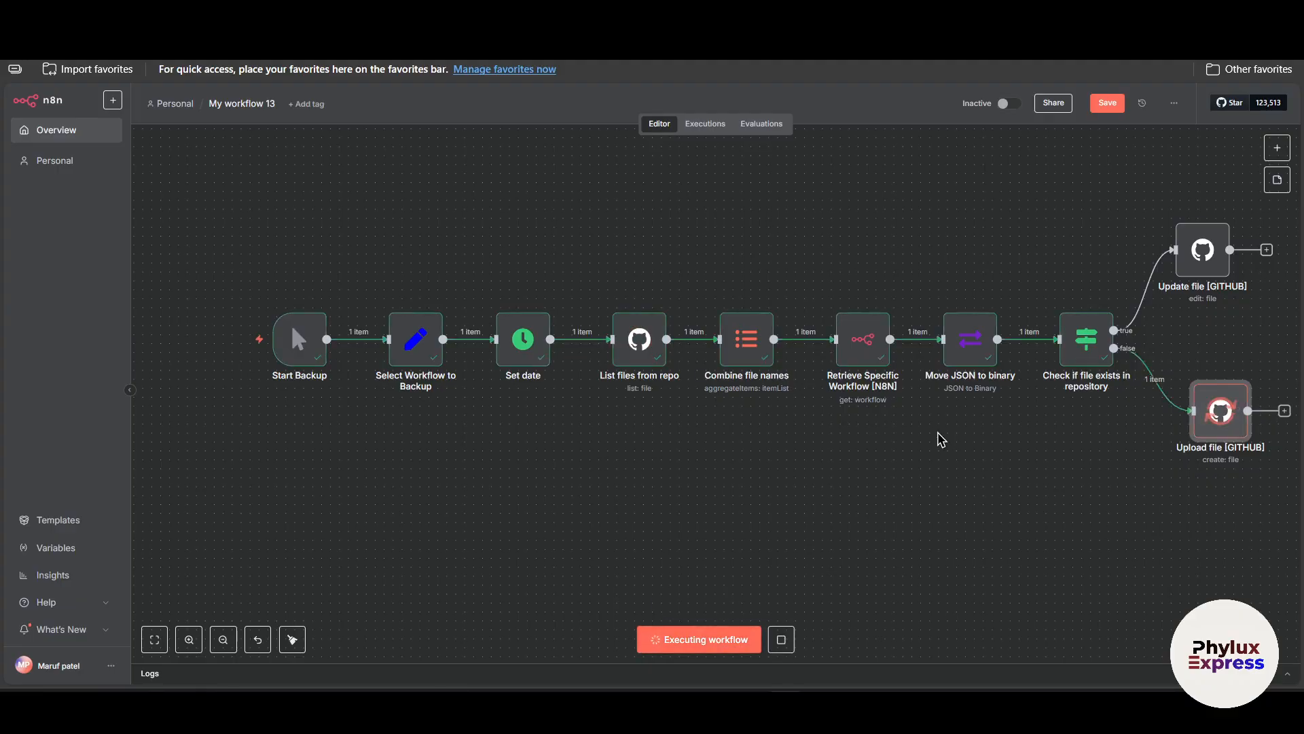
{"action": "scroll", "coordinate": [1124, 470], "scroll_direction": "right", "scroll_amount": 4}
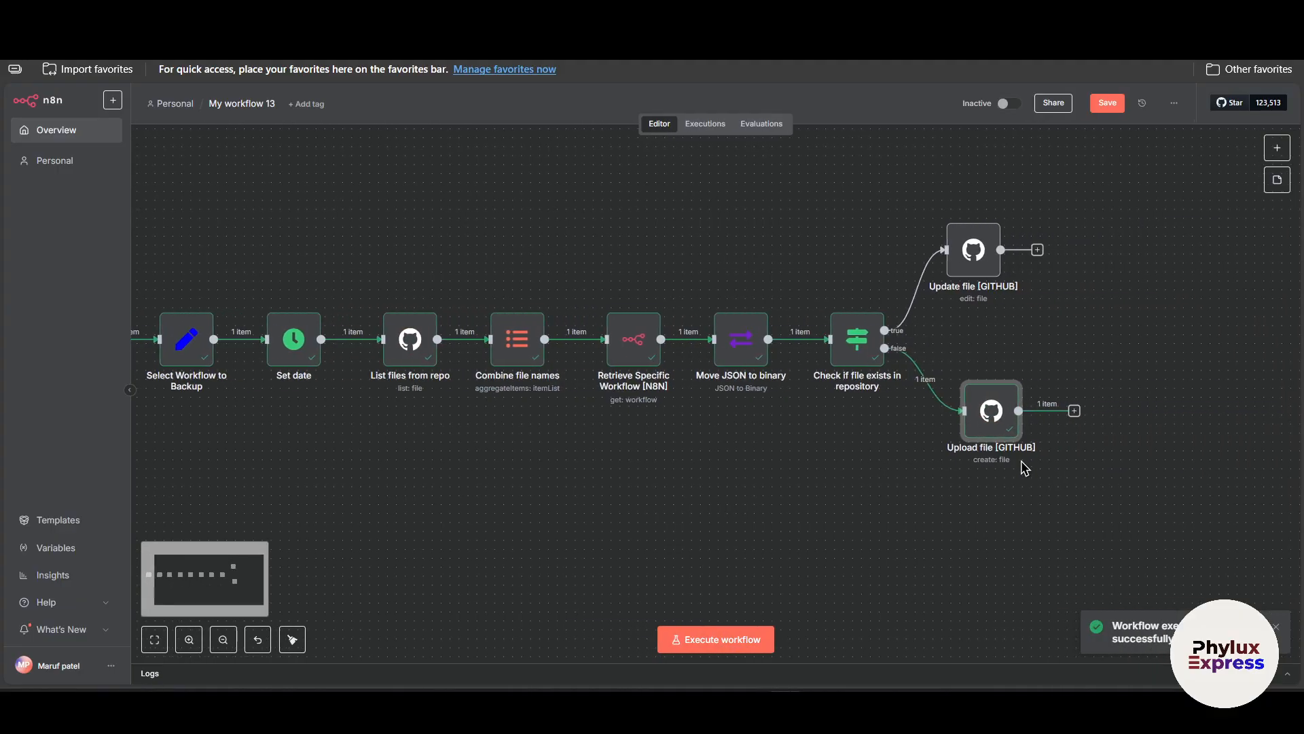
{"action": "scroll", "coordinate": [1059, 476], "scroll_direction": "up", "scroll_amount": 1}
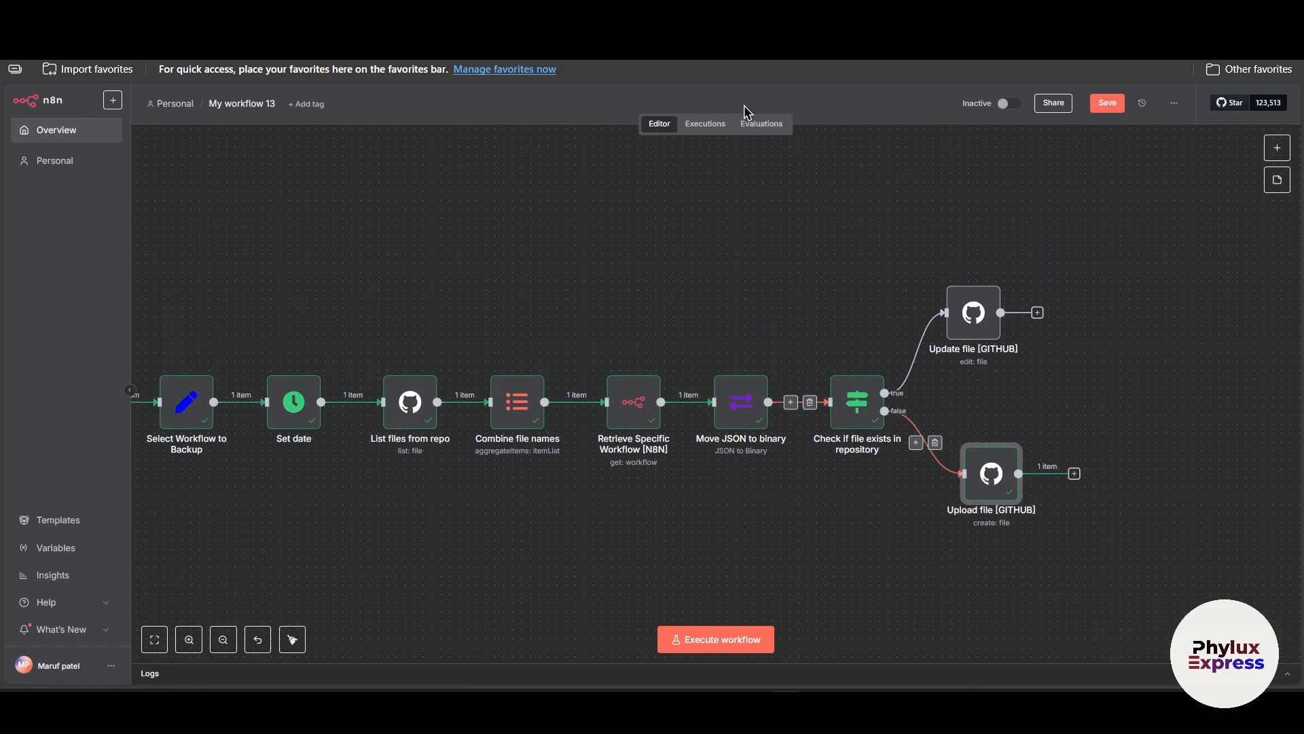
Switch to GitHub and open the advancen8nworkflow repository to check the backed-up workflow file.
{"action": "left_click", "coordinate": [720, 15]}
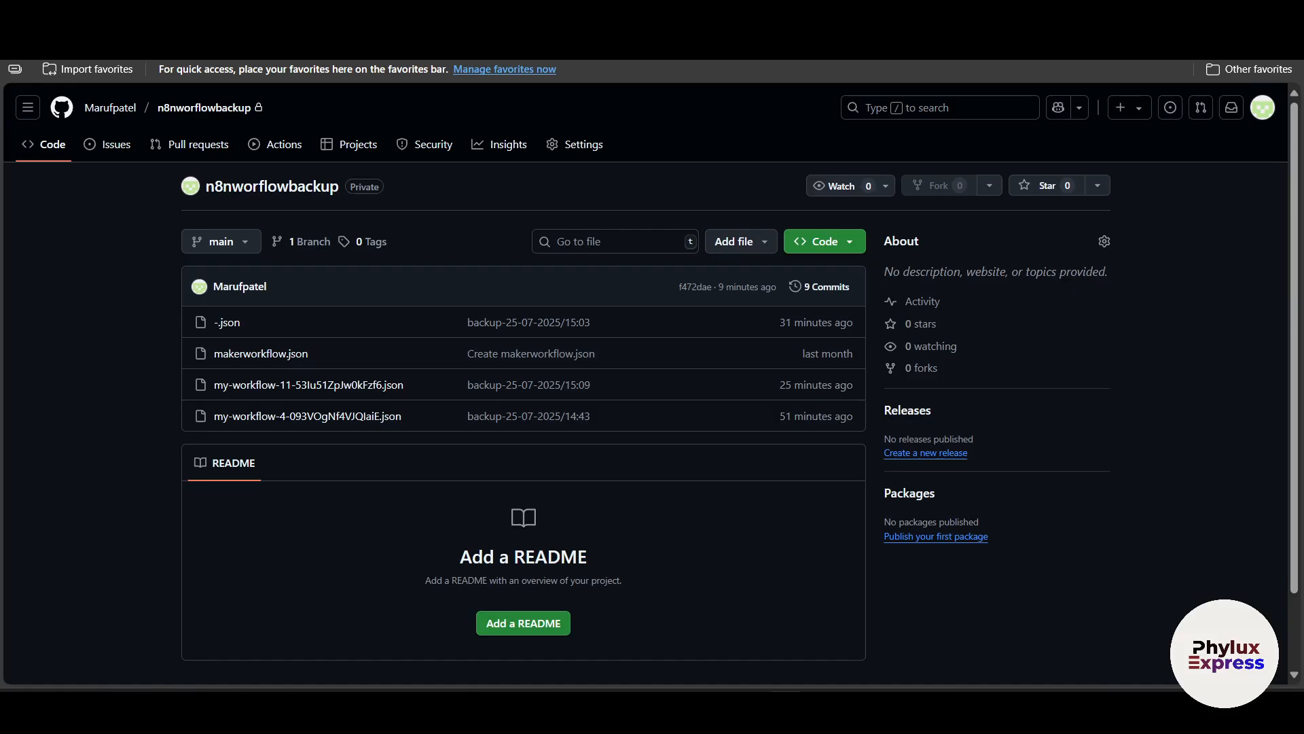
{"action": "key", "text": "alt+Left"}
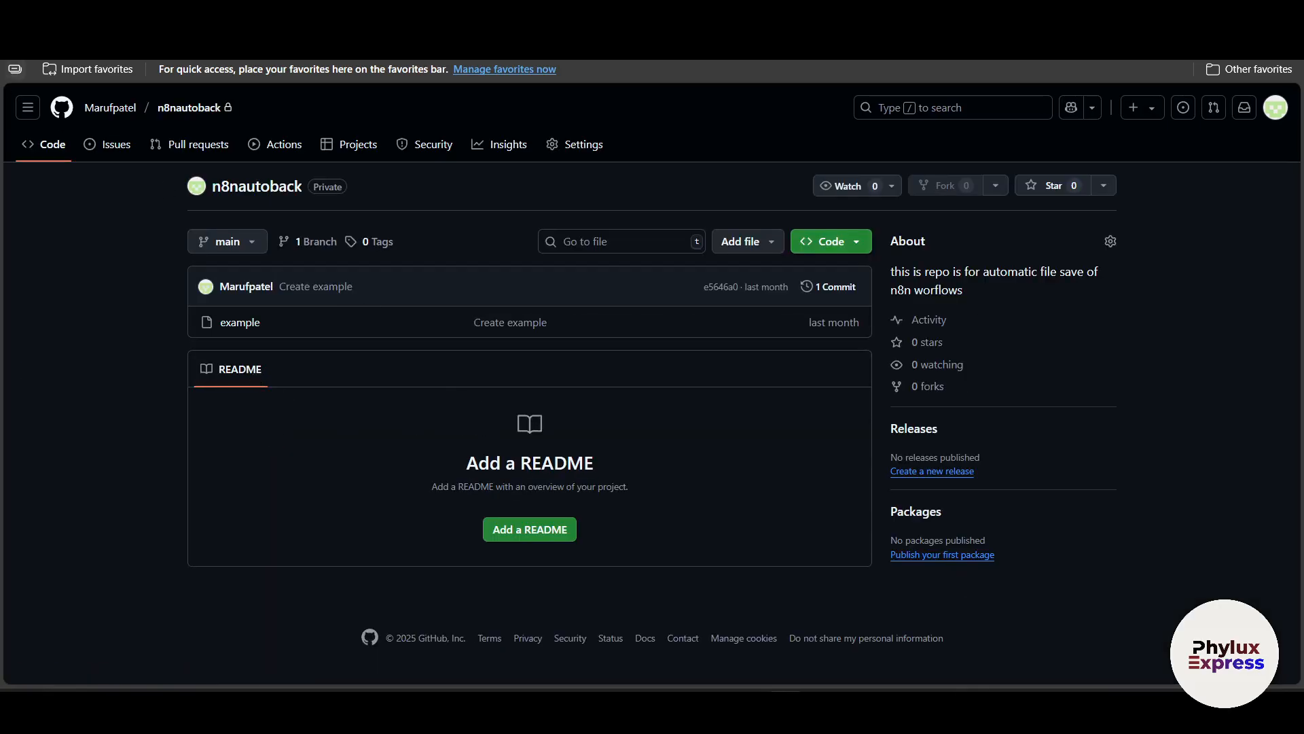
{"action": "key", "text": "alt+Left"}
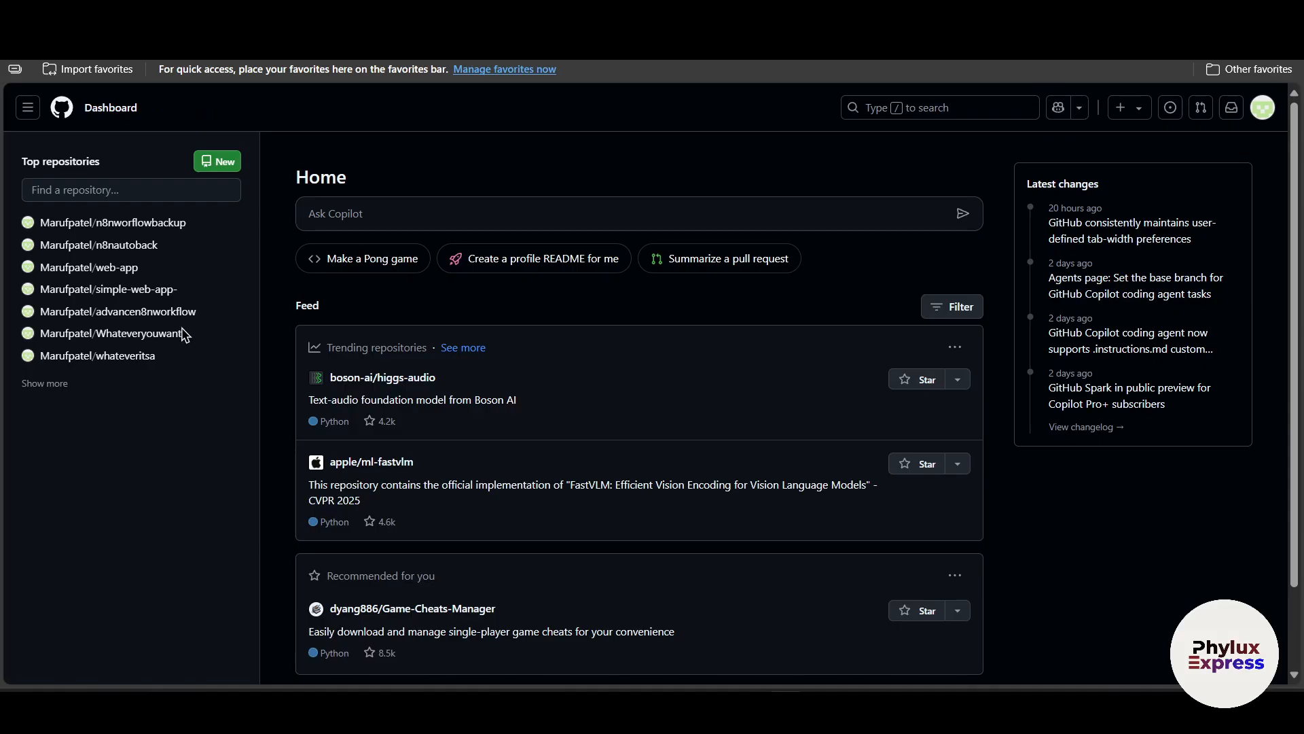
{"action": "left_click", "coordinate": [153, 311]}
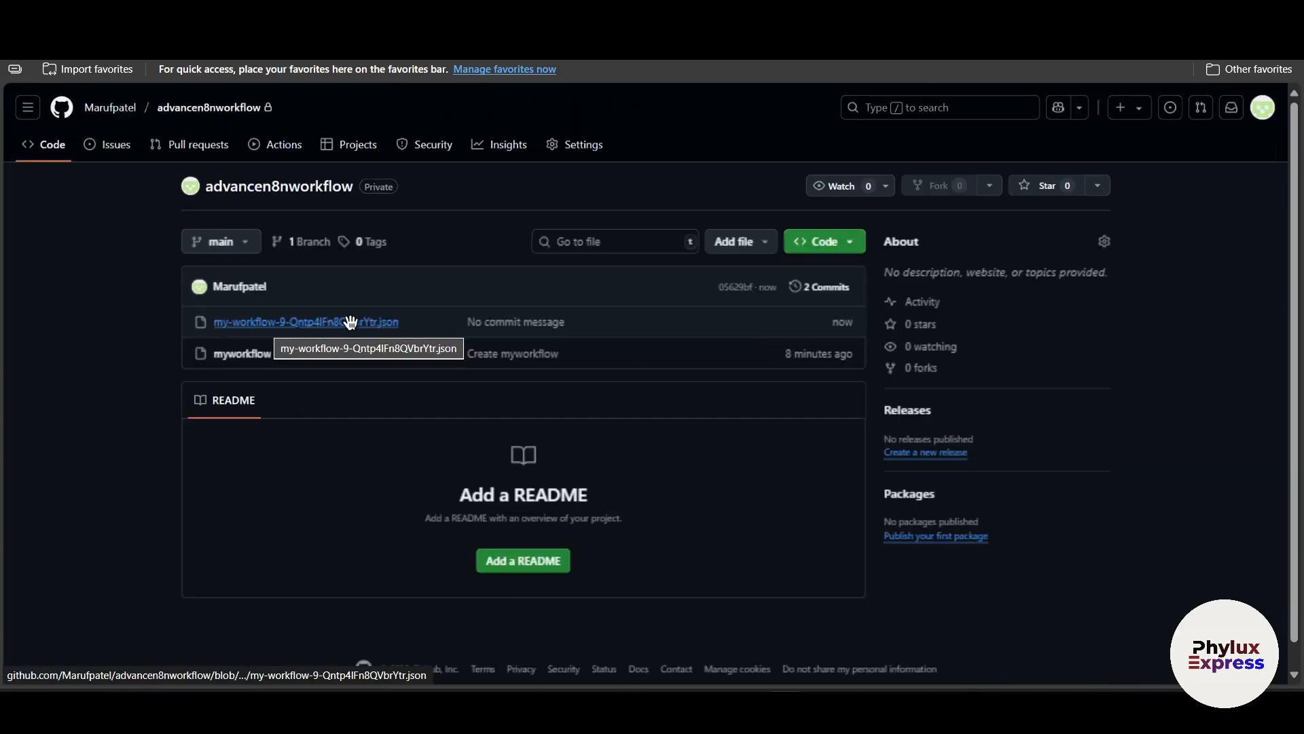
{"action": "left_click", "coordinate": [345, 323]}
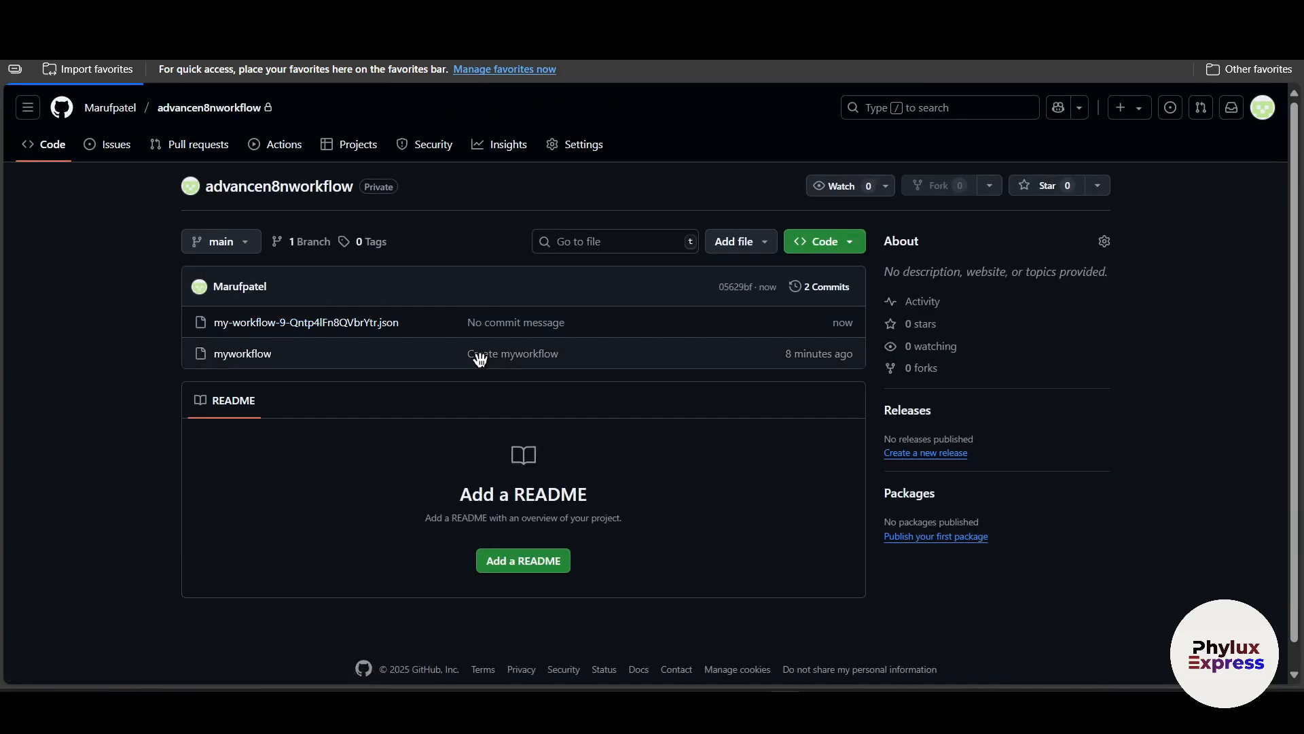
{"action": "left_click_drag", "start_coordinate": [318, 323], "coordinate": [1172, 326]}
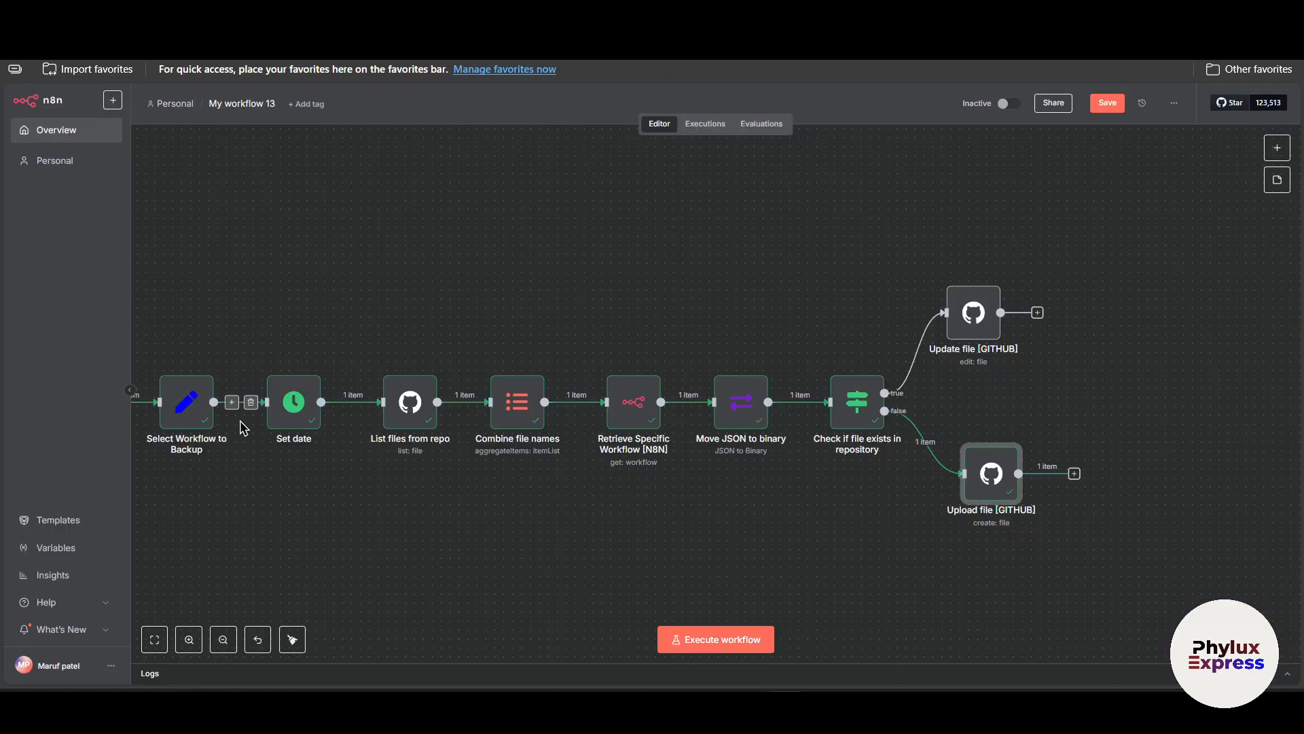
{"action": "scroll", "coordinate": [217, 407], "scroll_direction": "left", "scroll_amount": 5}
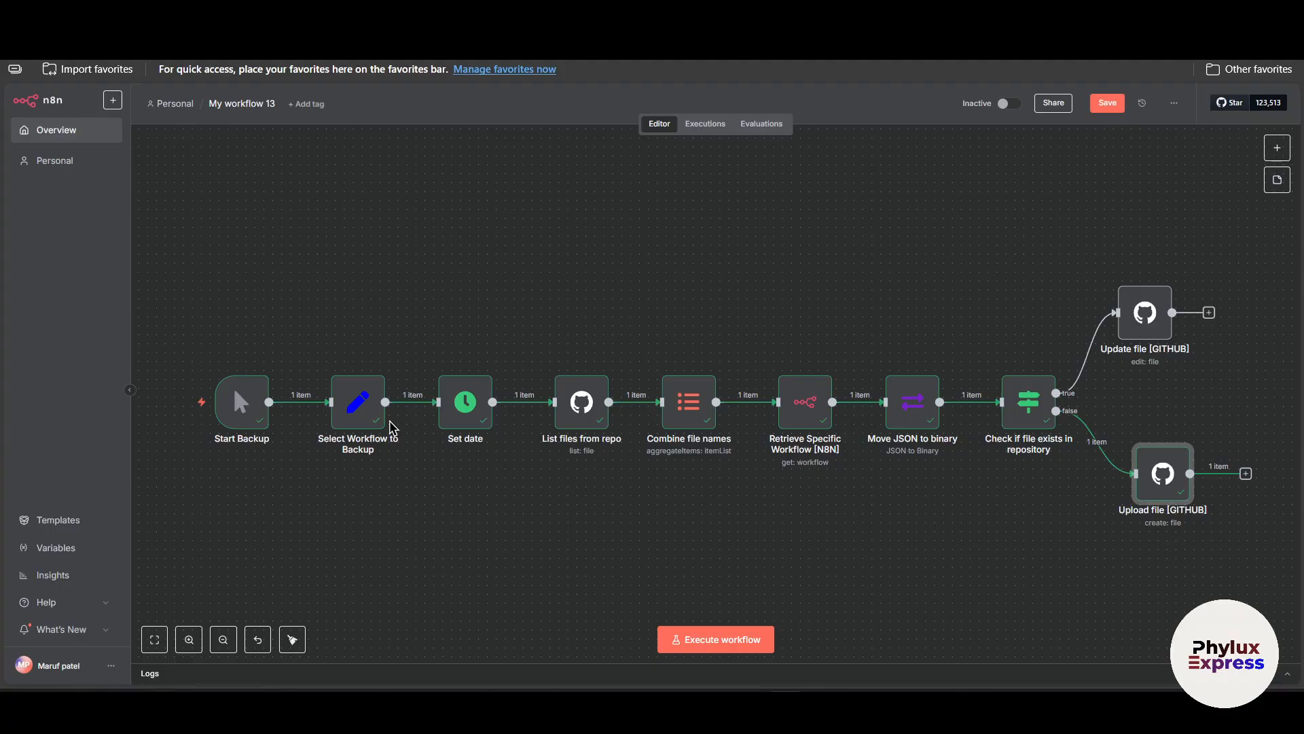
{"action": "mouse_move", "coordinate": [899, 368]}
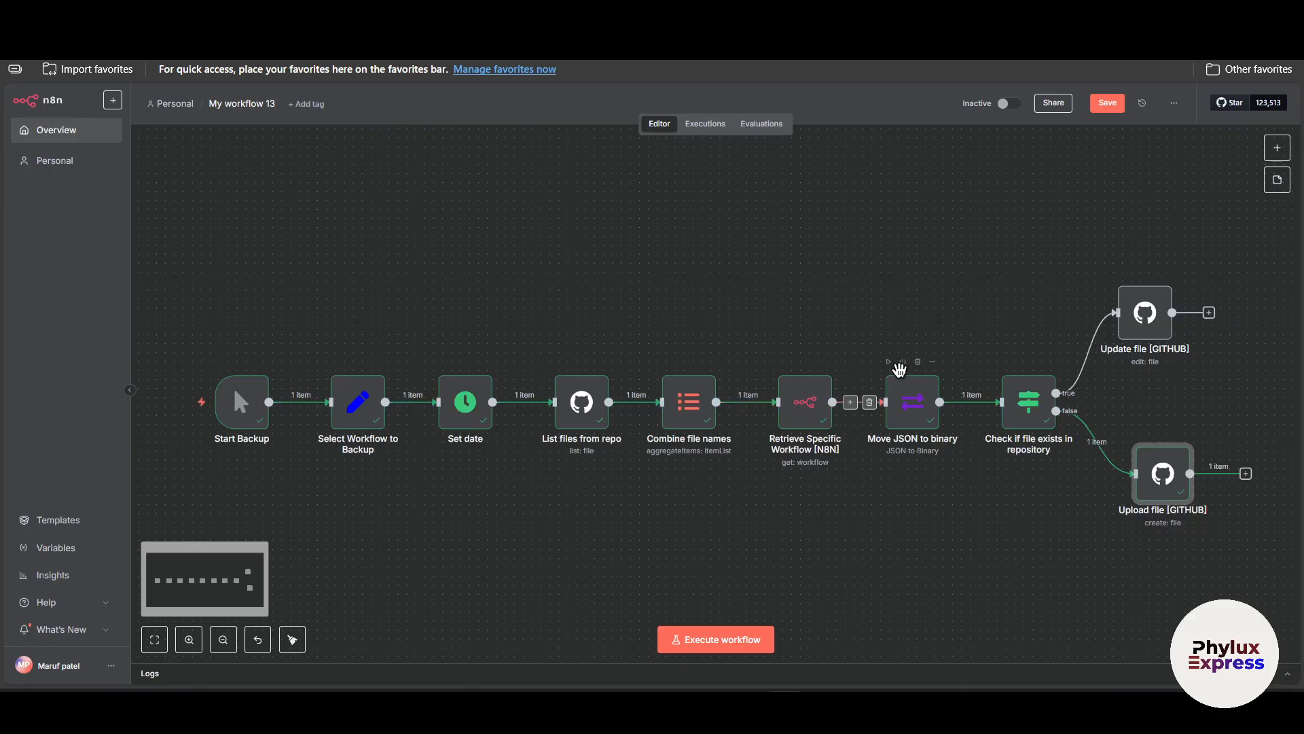
{"action": "scroll", "coordinate": [835, 390], "scroll_direction": "down", "scroll_amount": 5}
{"action": "scroll", "coordinate": [883, 394], "scroll_direction": "up", "scroll_amount": 5}
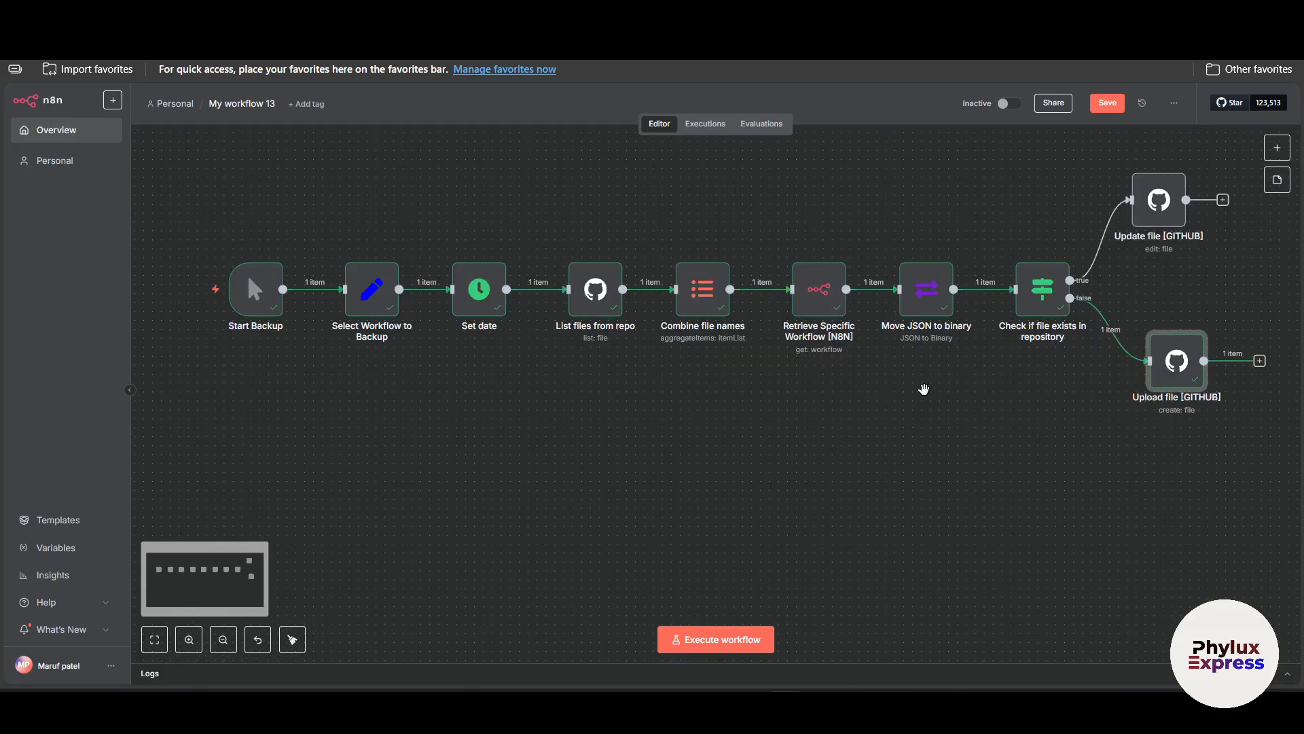